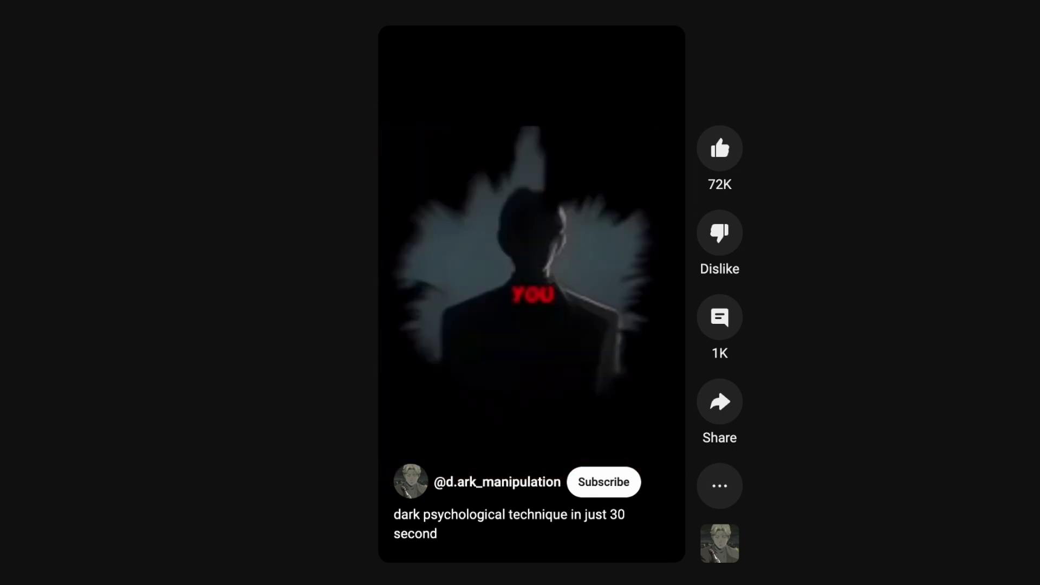
scroll(717, 388, down, 1)
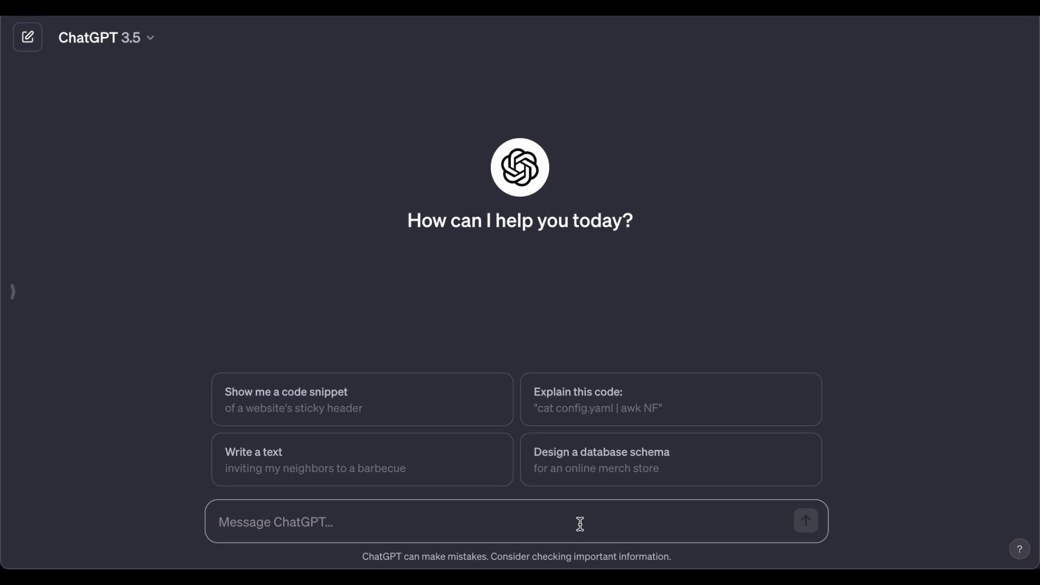
Ask ChatGPT "Give me facts about dark psychology" and review the answer from its beginning.
text(Give me facts about dark psy)
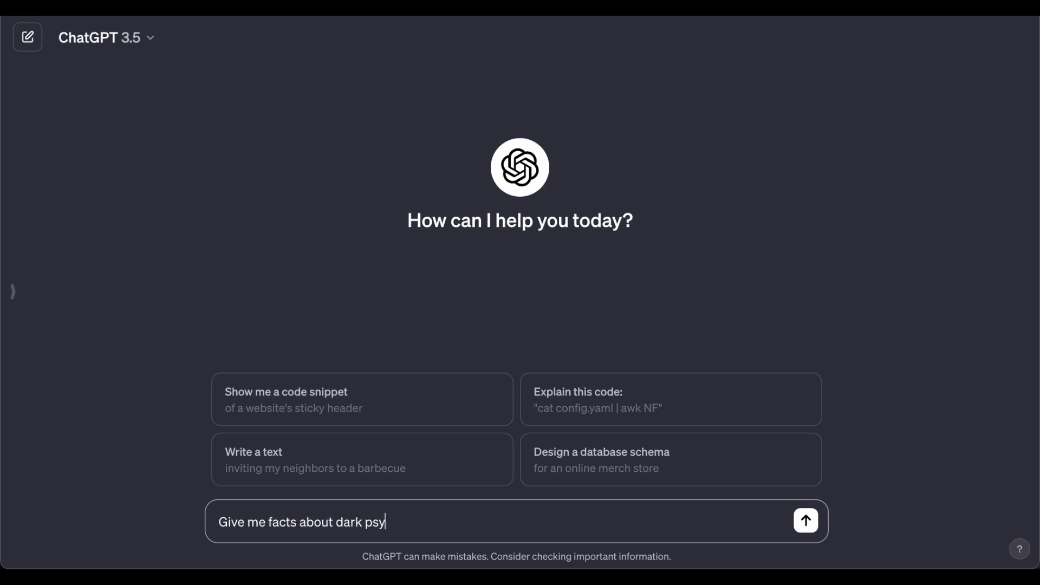
key(Return)
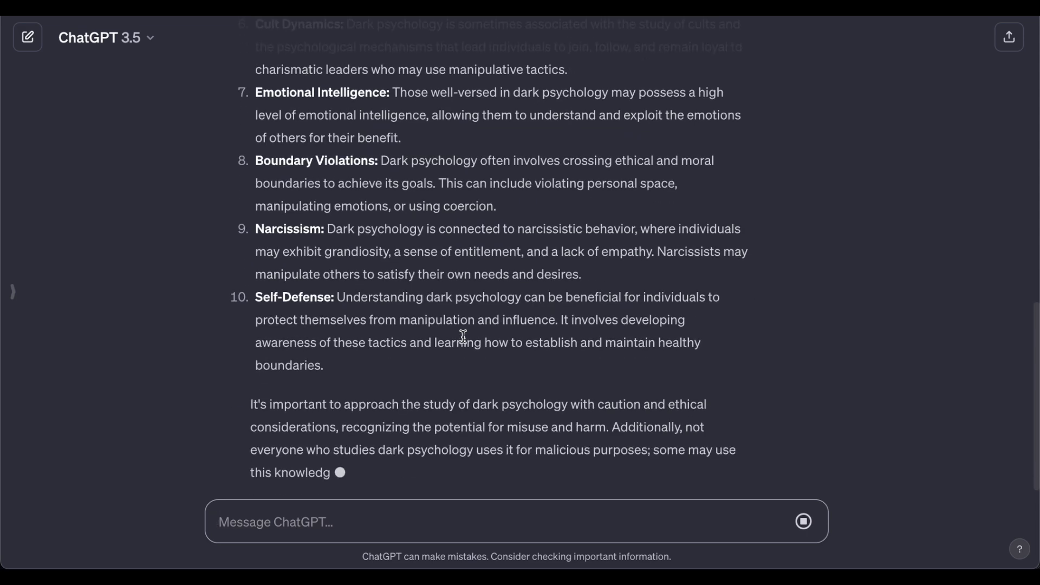
scroll(460, 379, up, 15)
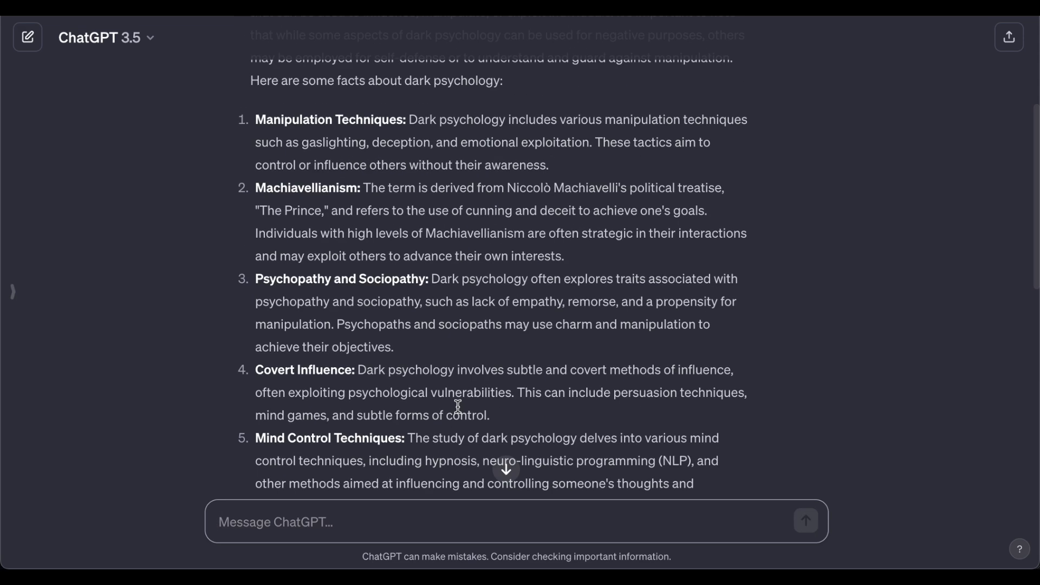
scroll(457, 407, up, 1)
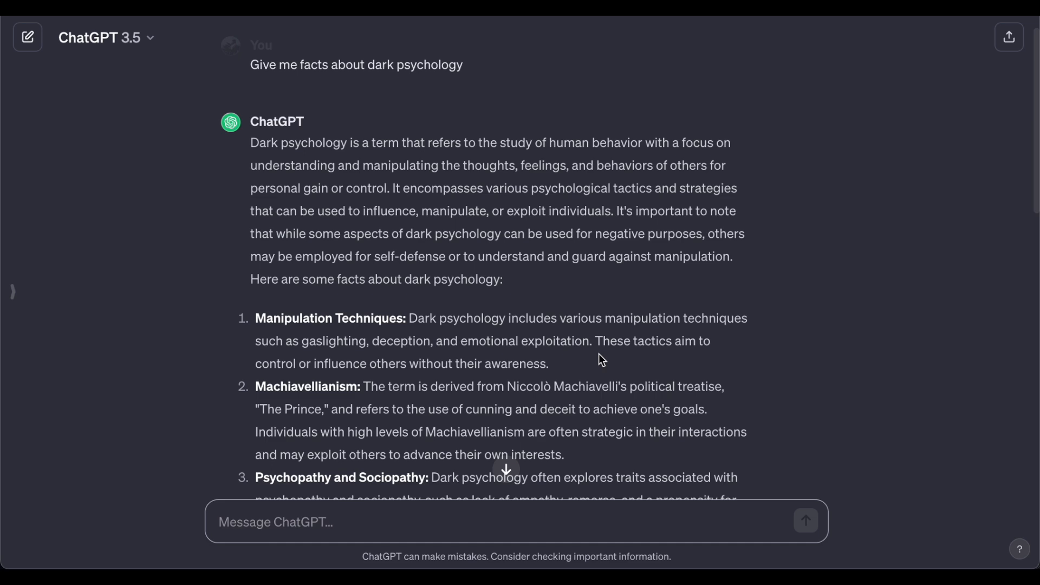
Copy the Machiavellianism fact from the answer's numbered list.
scroll(599, 358, down, 3)
triple_click(258, 213)
key(ctrl+c)
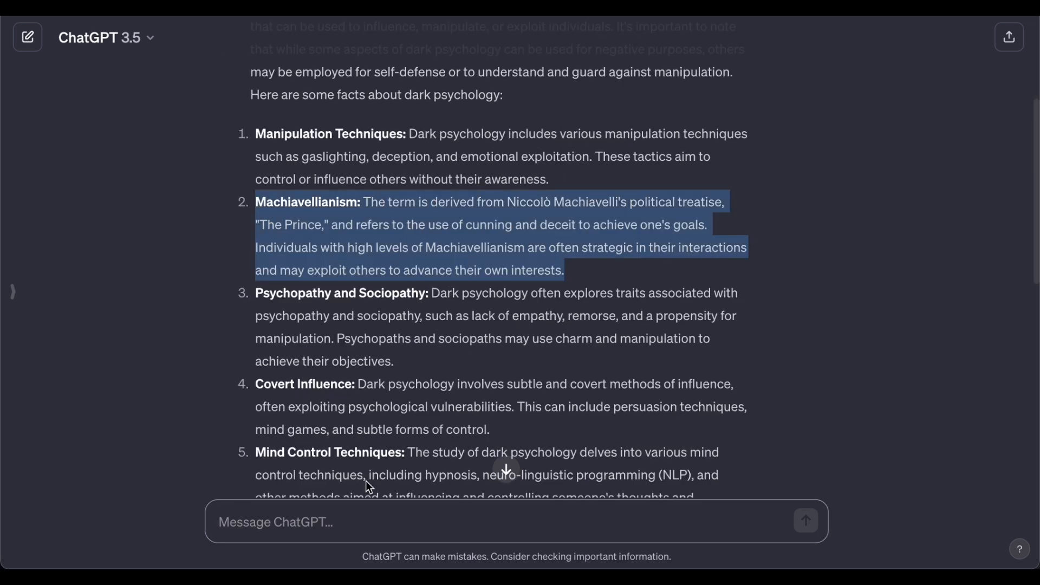
Ask ChatGPT to explain the copied Machiavellianism paragraph in a follow-up message.
click(343, 519)
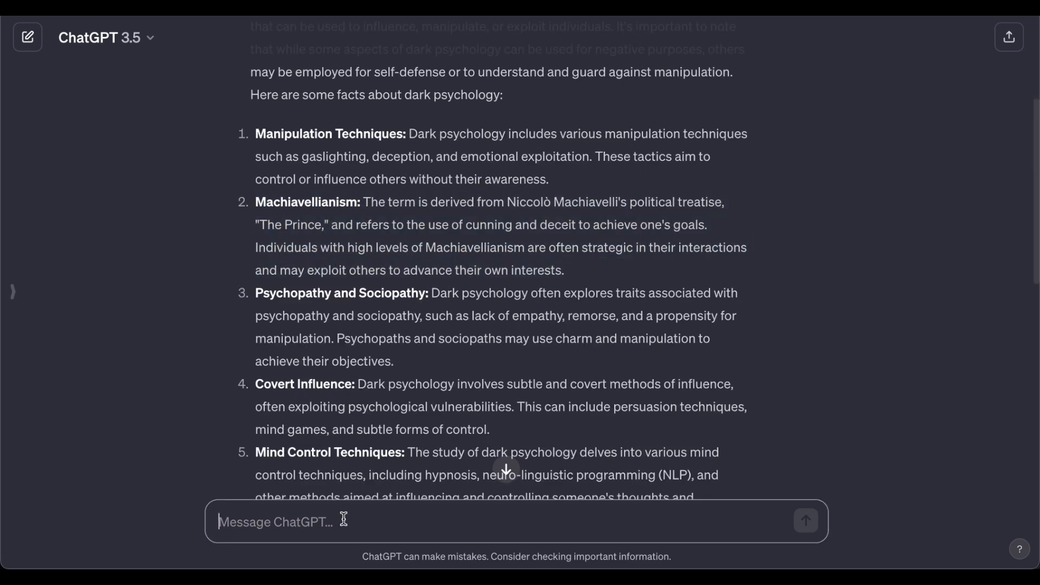
text(make this longe)
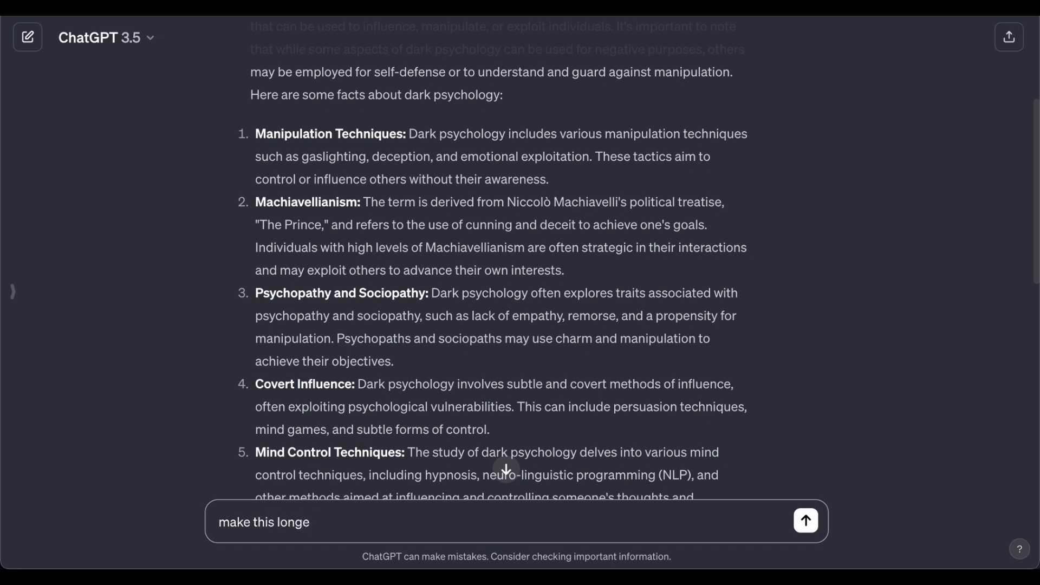
key(BackSpace)
key(BackSpace)
key(BackSpace)
text(expalin this)
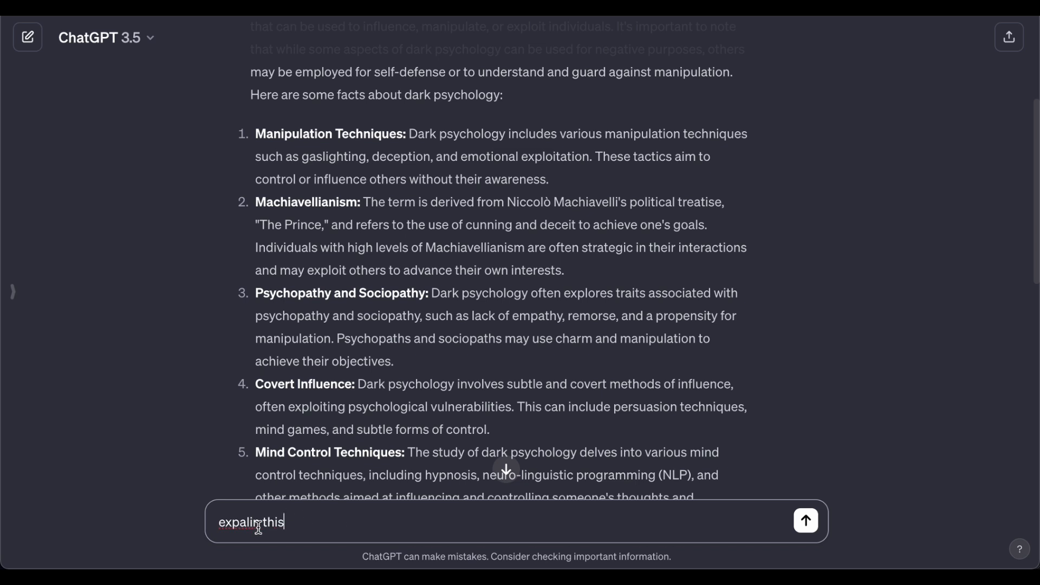
key(BackSpace)
key(BackSpace)
text(thi)
key(BackSpace)
key(BackSpace)
key(BackSpace)
key(BackSpace)
key(BackSpace)
key(ctrl+v)
key(Return)
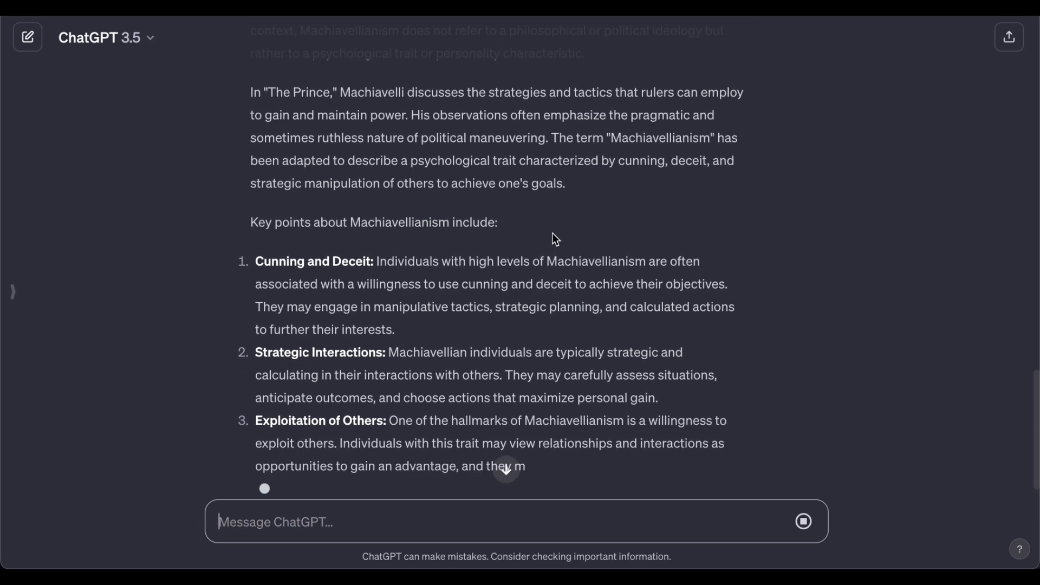
scroll(552, 233, up, 20)
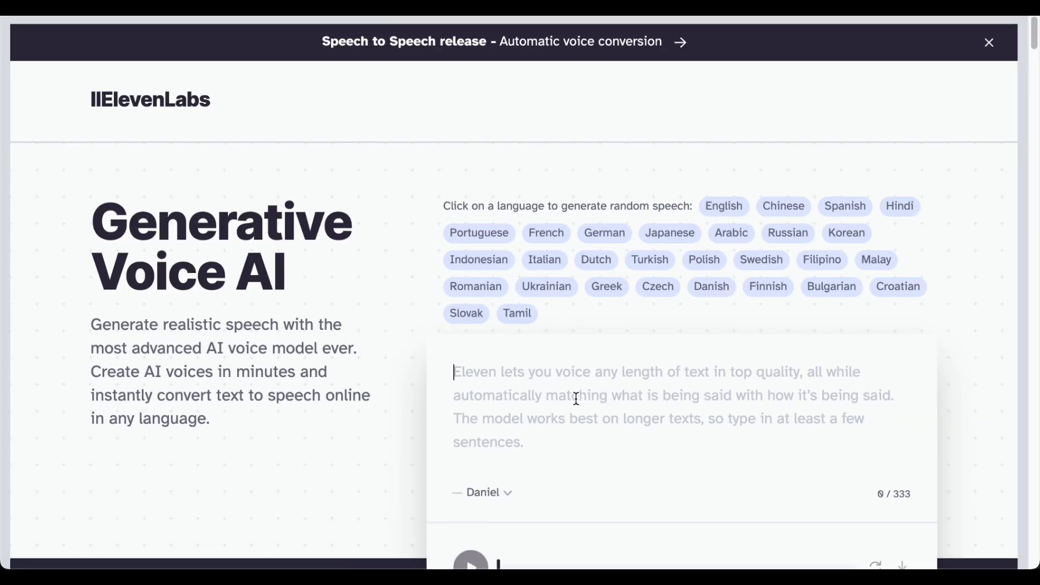
Copy the Machiavellianism fact from ChatGPT and replace the existing text in ElevenLabs Speech Synthesis with it.
scroll(575, 400, down, 3)
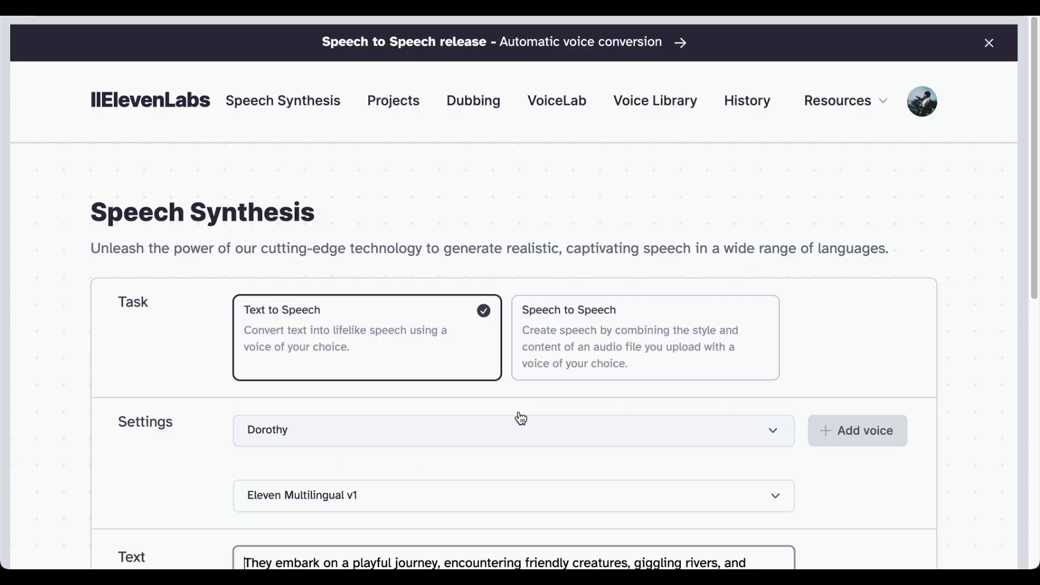
scroll(665, 207, down, 2)
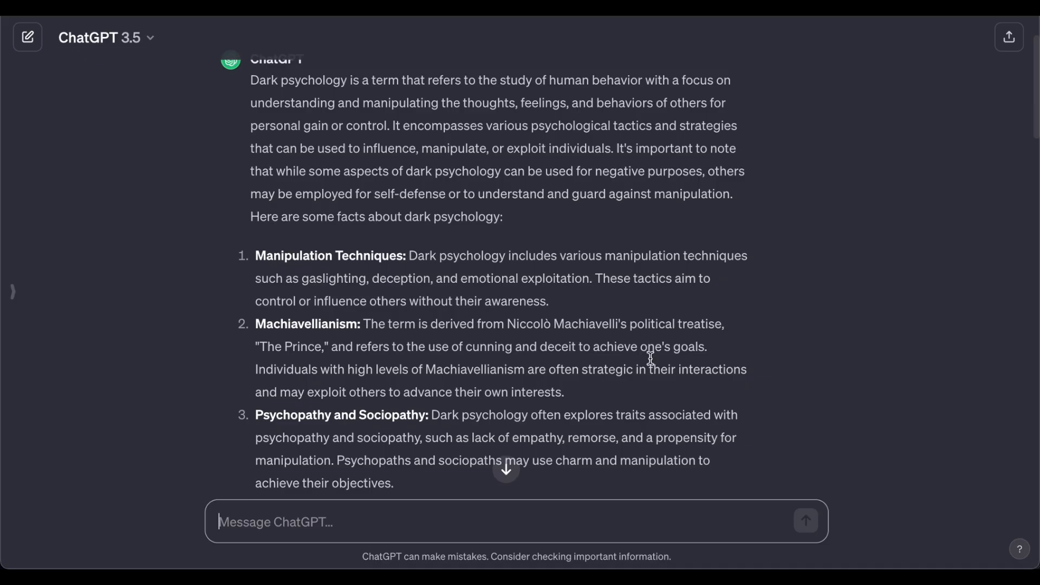
scroll(379, 325, up, 1)
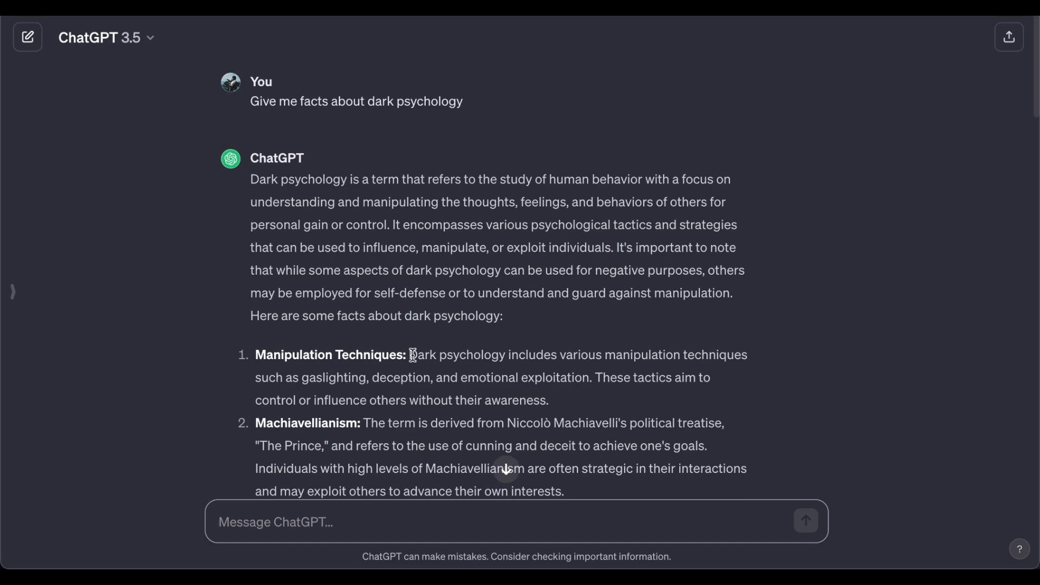
scroll(537, 367, down, 20)
scroll(534, 366, up, 20)
drag(567, 431, 248, 371)
key(ctrl+c)
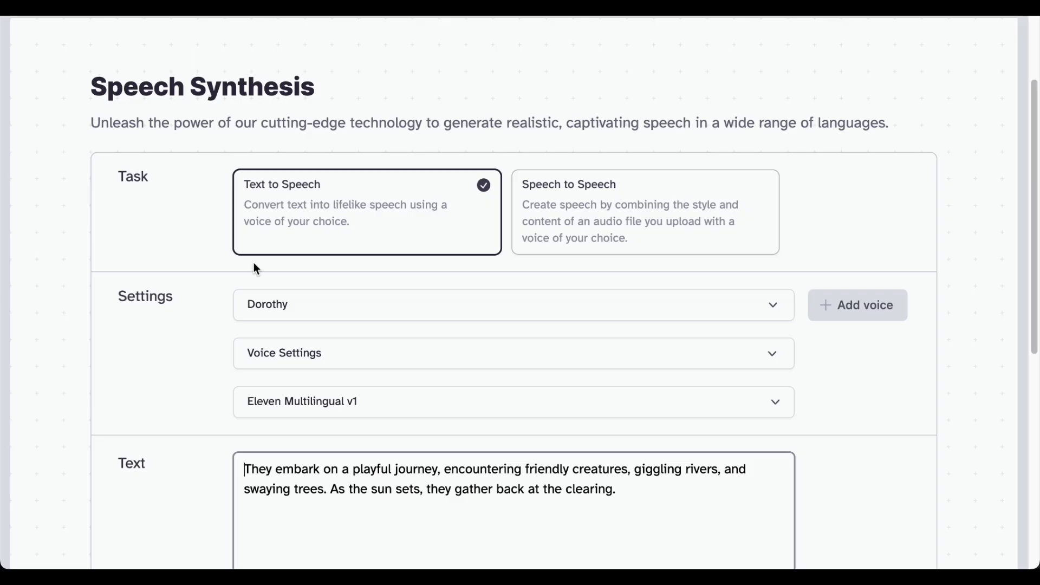
key(ctrl+a)
key(ctrl+v)
Play the voice previews of Jeremy, Bill, Antoni and Adam.
click(274, 304)
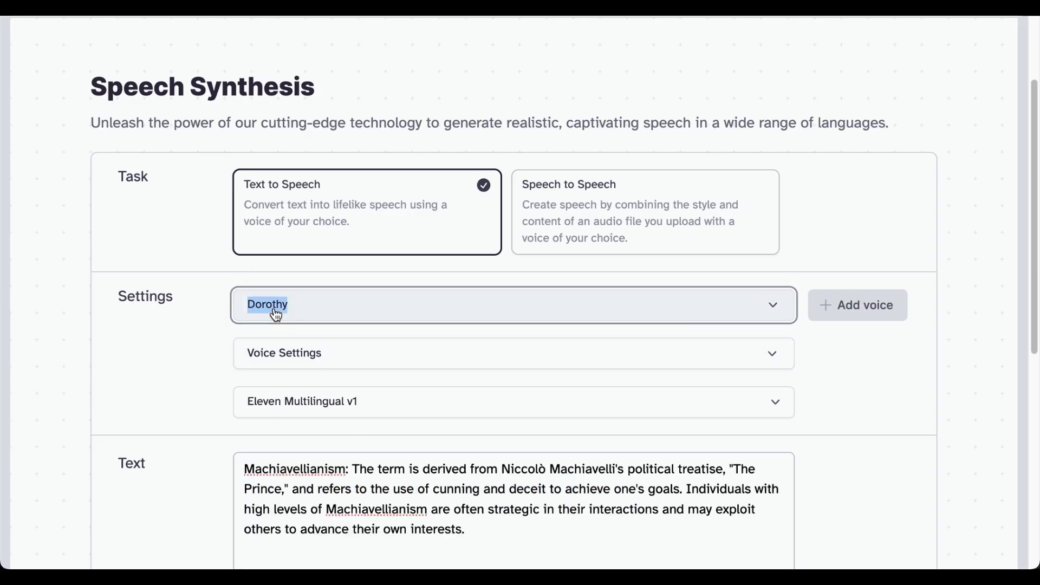
click(252, 458)
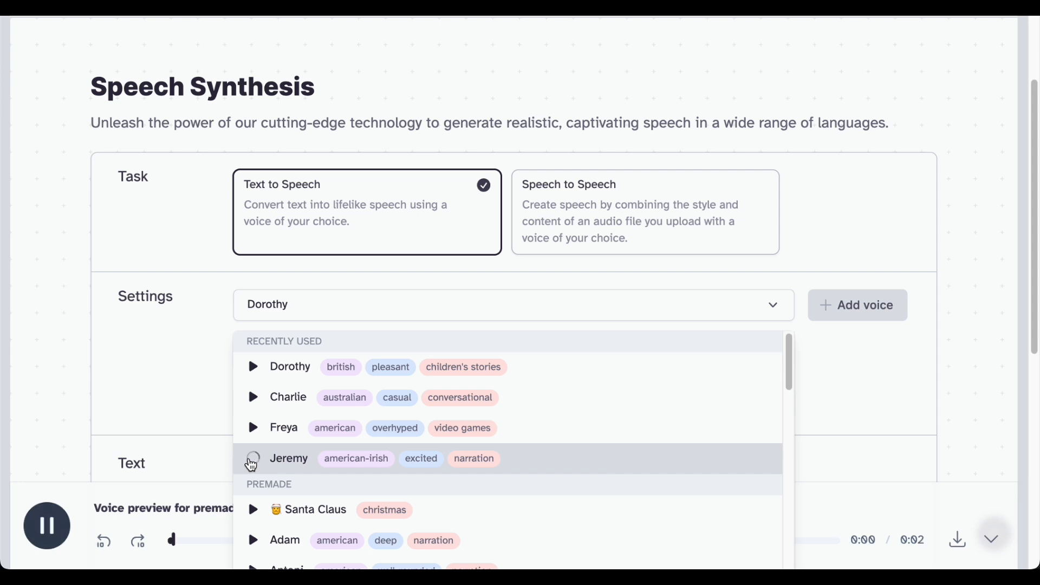
scroll(292, 434, down, 3)
scroll(271, 444, down, 1)
click(251, 459)
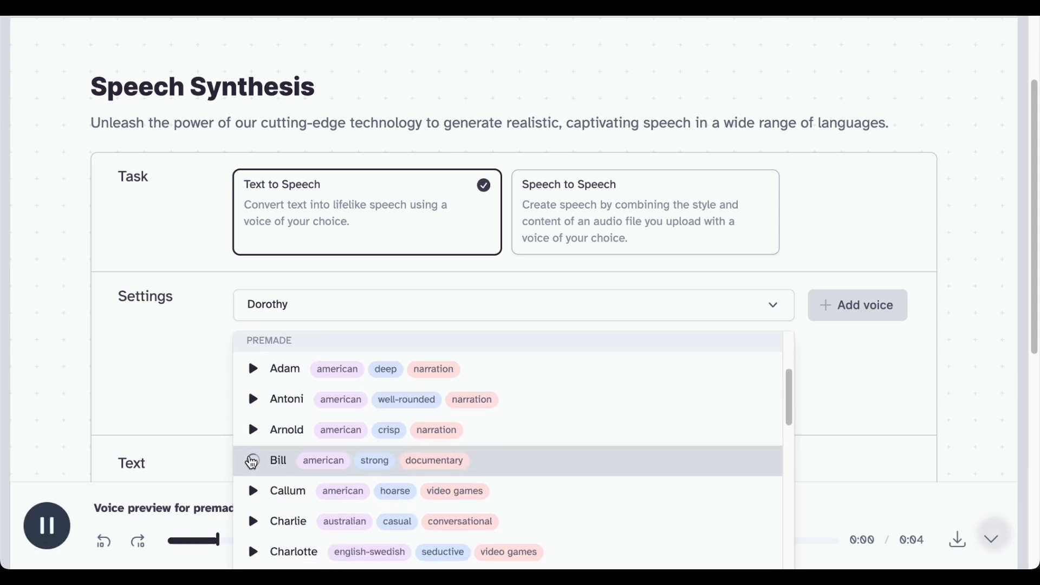
click(253, 401)
click(252, 367)
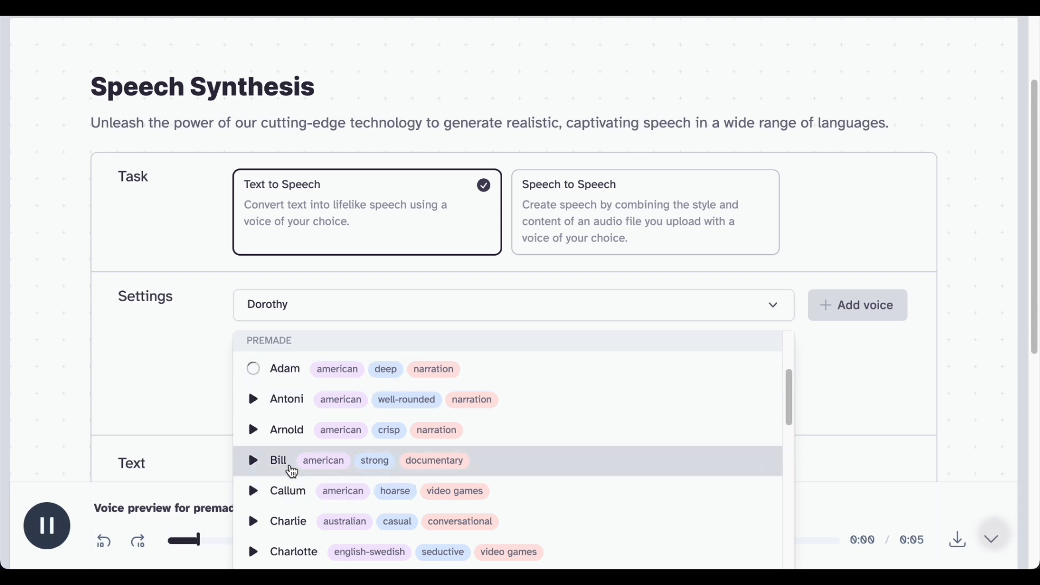
Choose Clyde as the speech voice and play its preview.
scroll(287, 476, down, 1)
scroll(286, 489, down, 5)
click(249, 392)
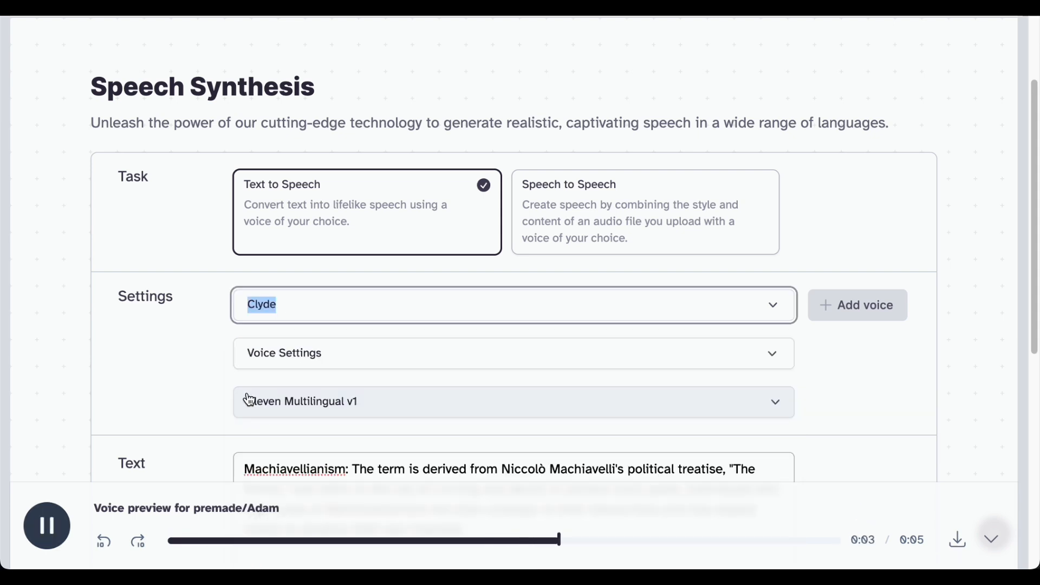
click(312, 308)
click(253, 367)
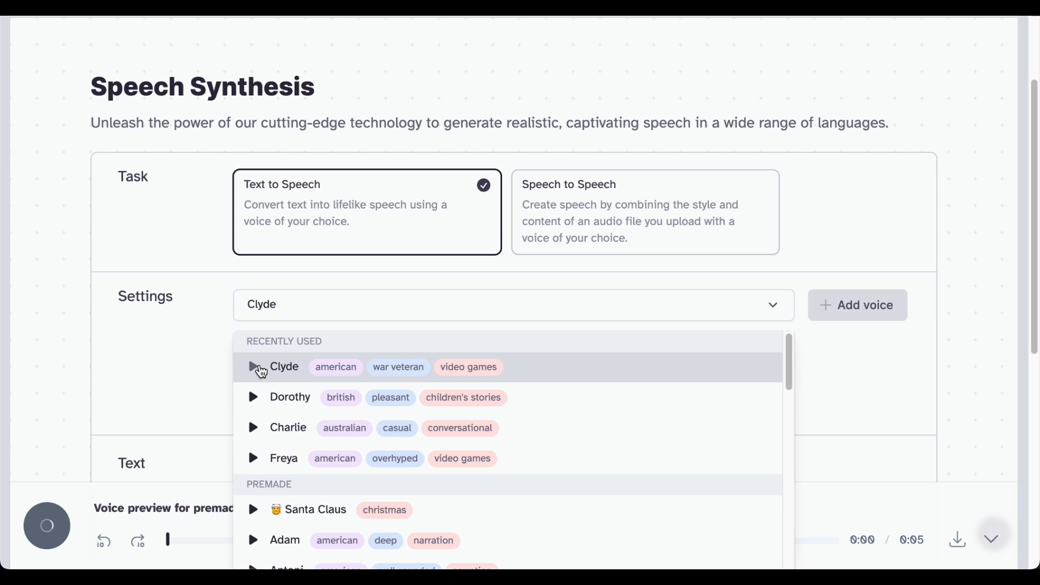
click(348, 375)
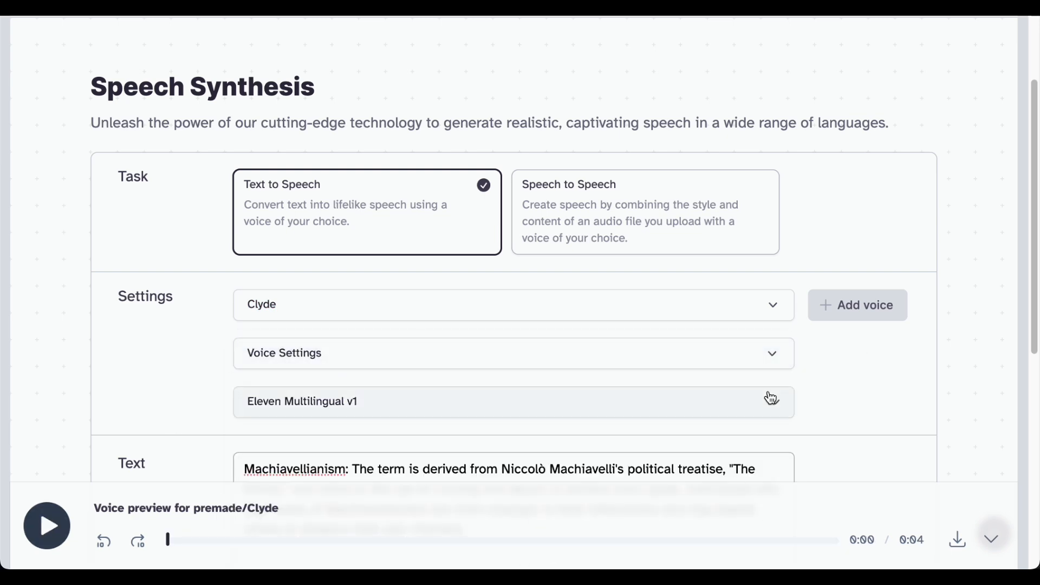
Generate the Machiavellianism voice-over with the Clyde voice and download the audio file.
scroll(770, 398, down, 8)
click(552, 393)
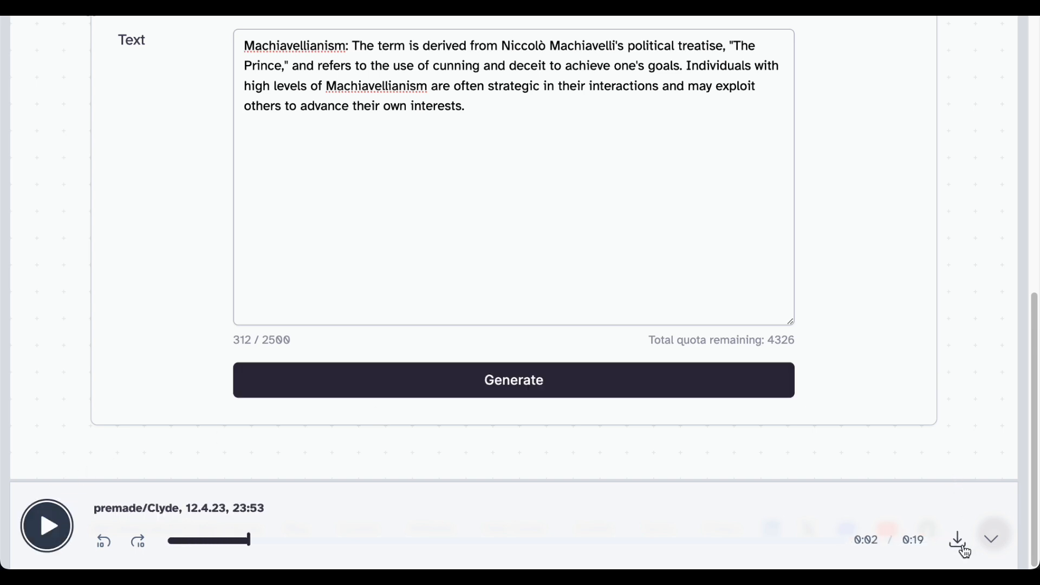
click(958, 540)
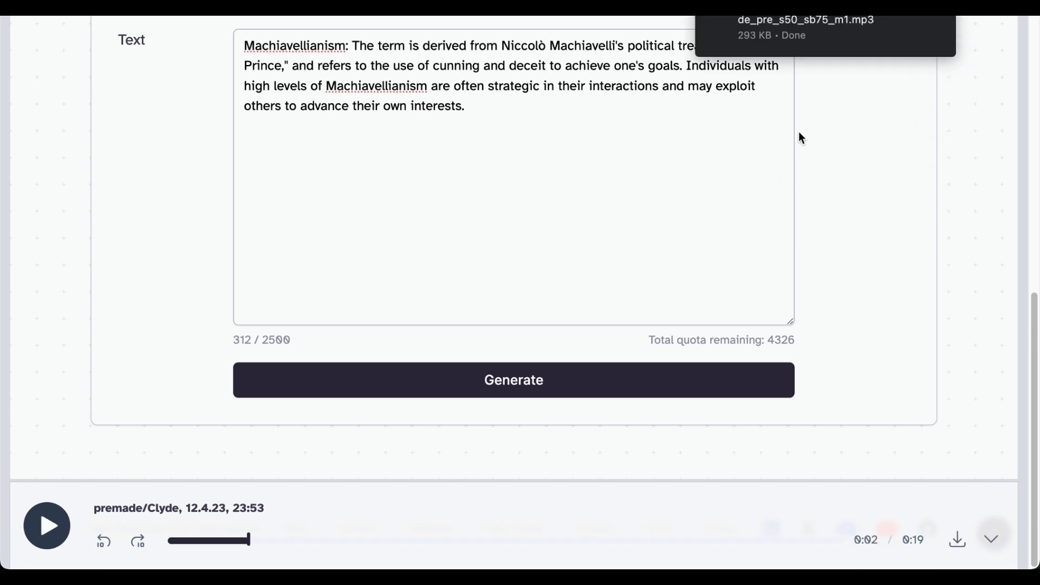
key(ctrl+a)
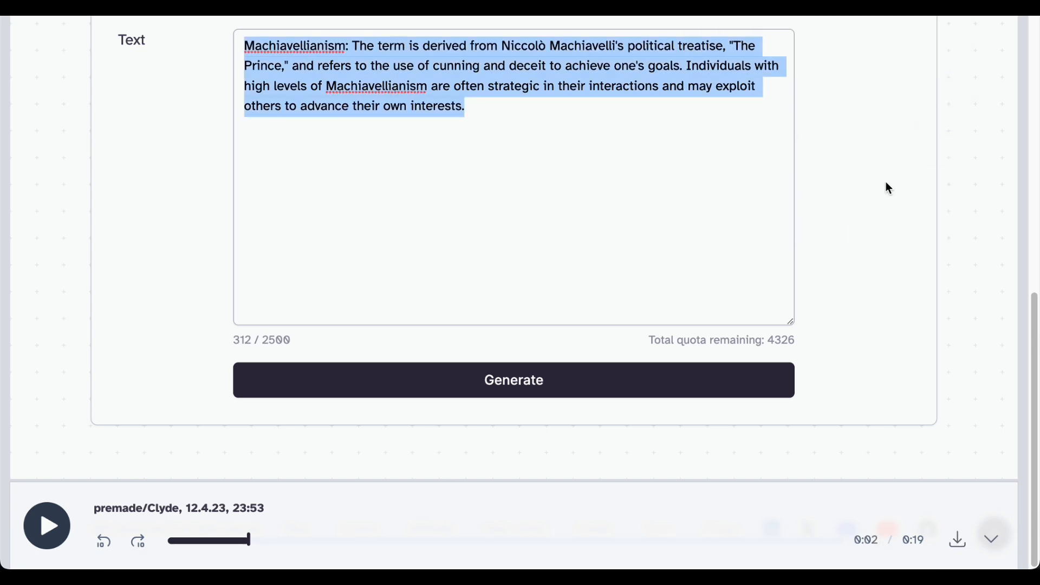
click(886, 184)
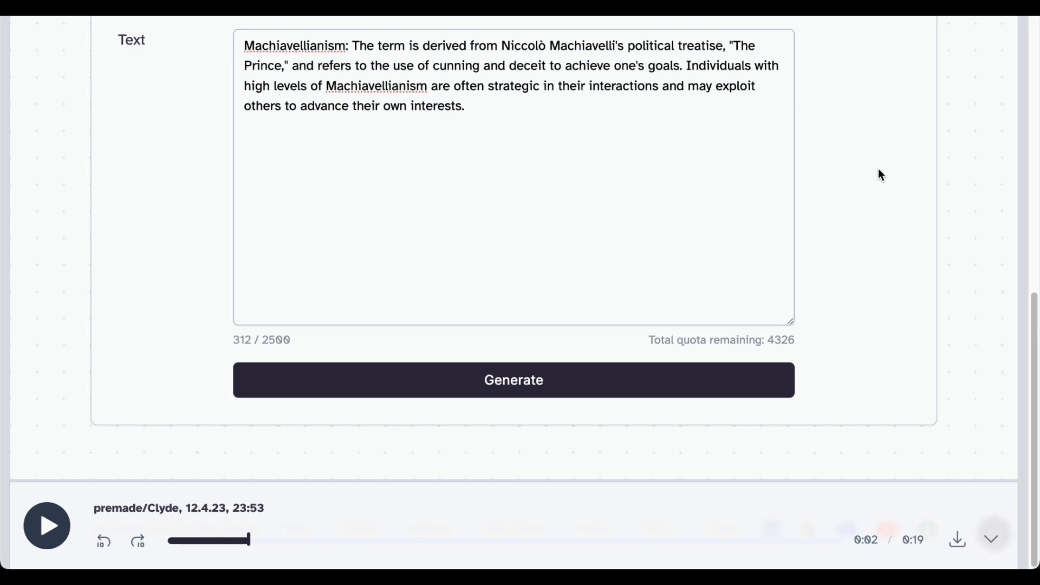
scroll(882, 176, up, 7)
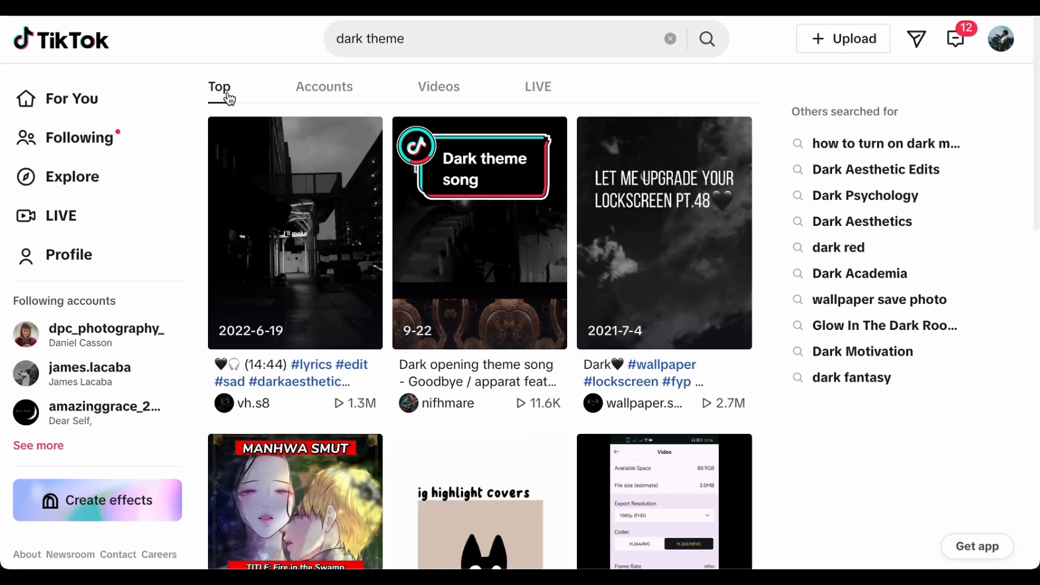
Switch to TikTok and browse the top video results for "dark theme".
scroll(374, 222, down, 12)
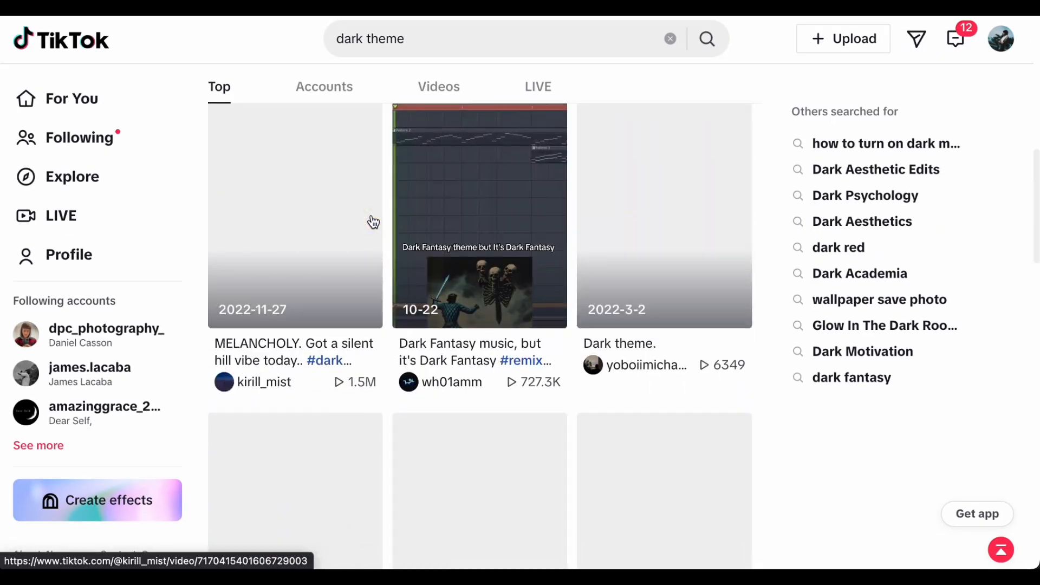
scroll(372, 220, down, 20)
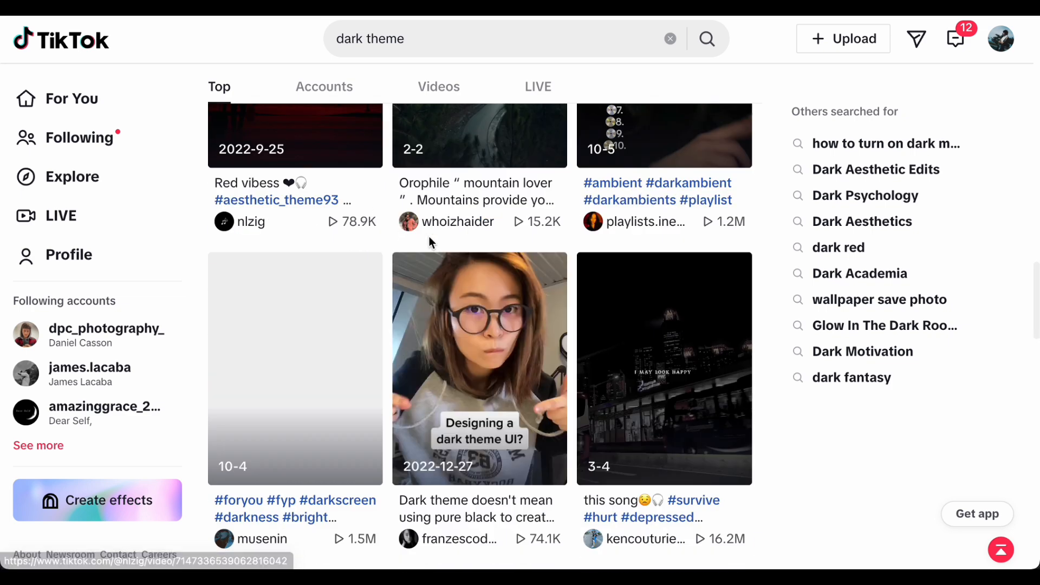
scroll(416, 195, down, 10)
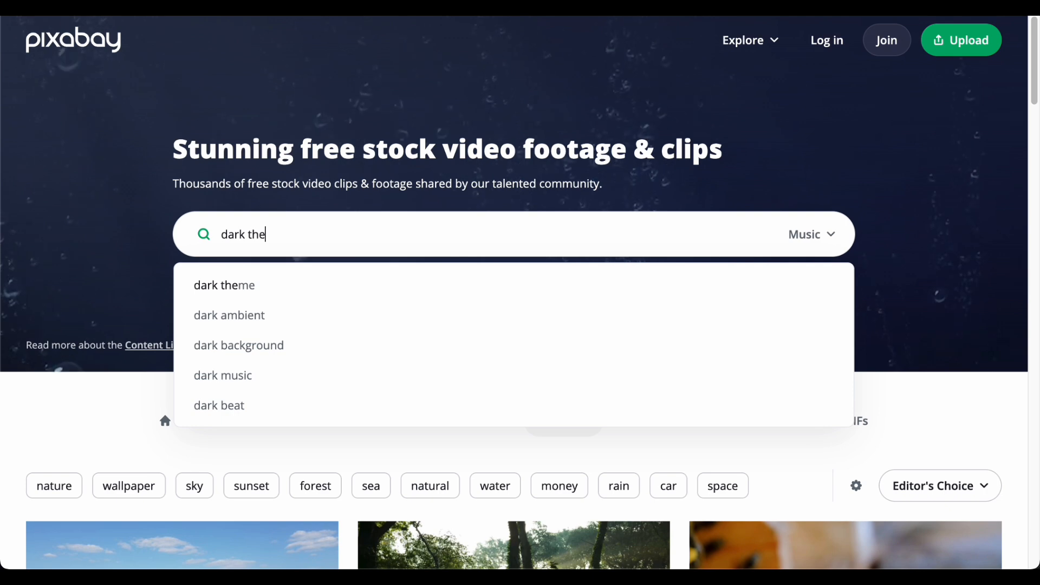
Search Pixabay's music for "dark theme music", correcting the misspelled "them" in the query.
text(m )
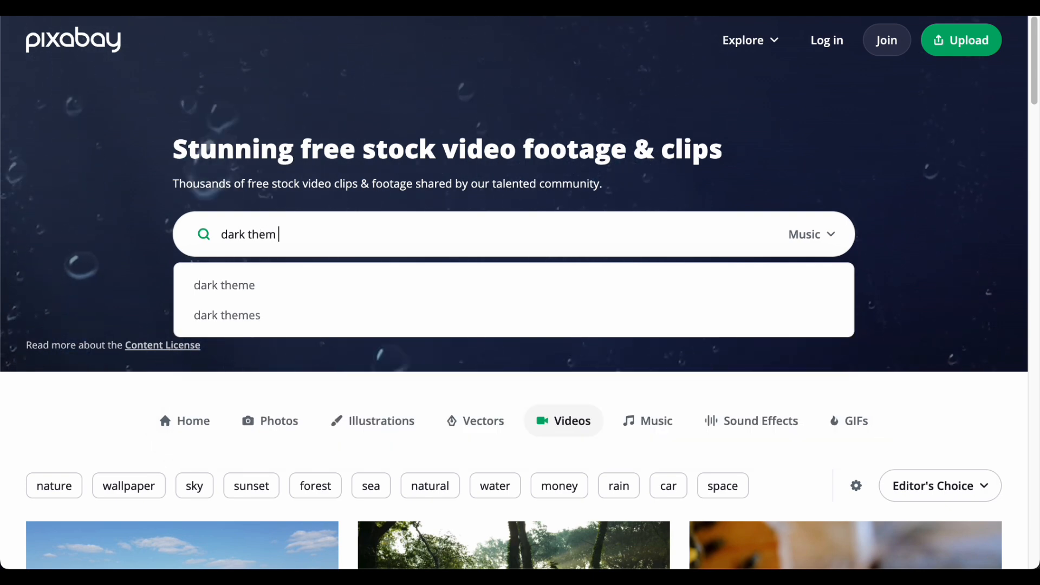
text(musi)
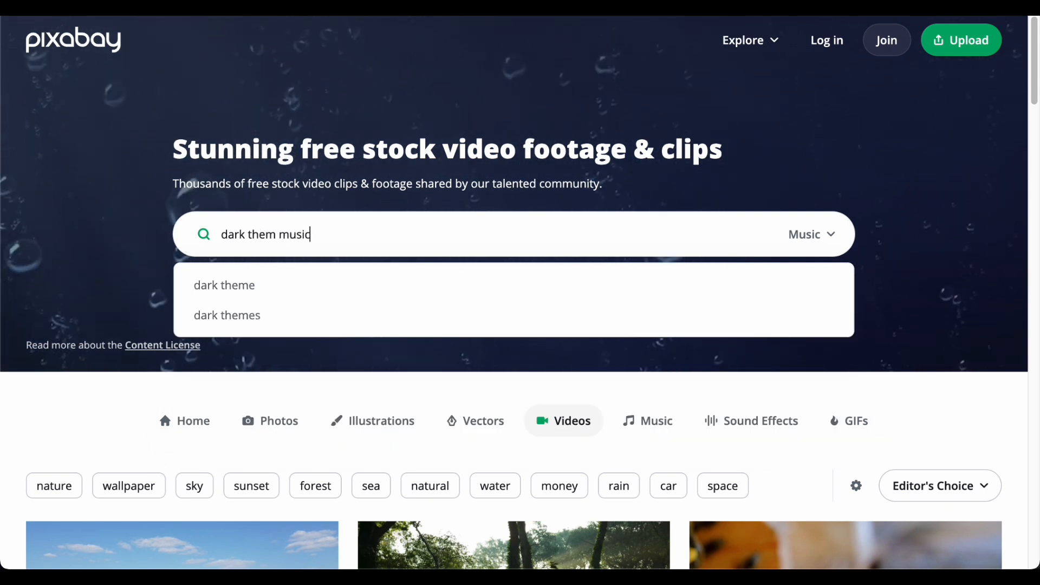
text(c)
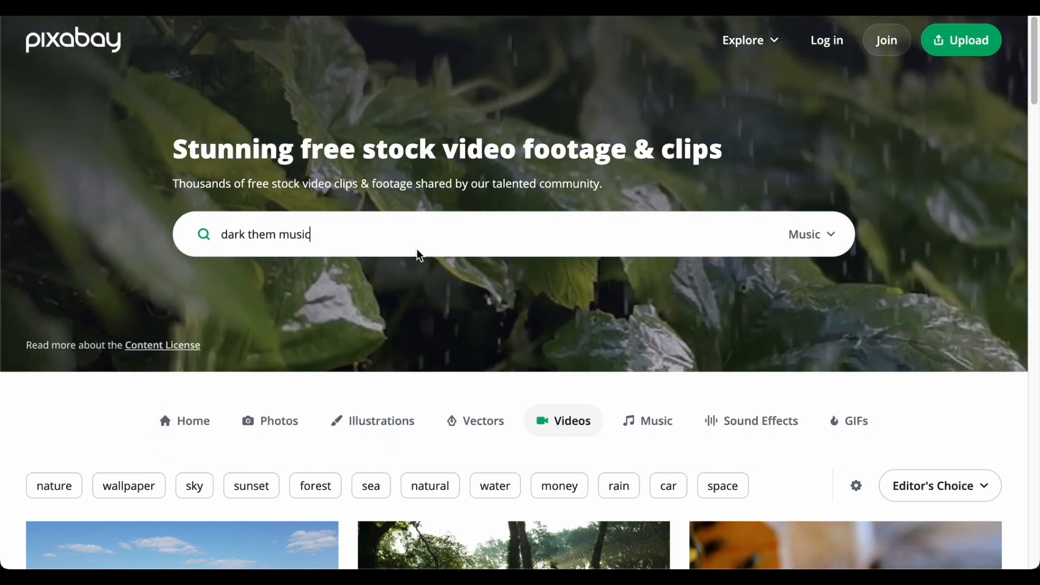
click(261, 234)
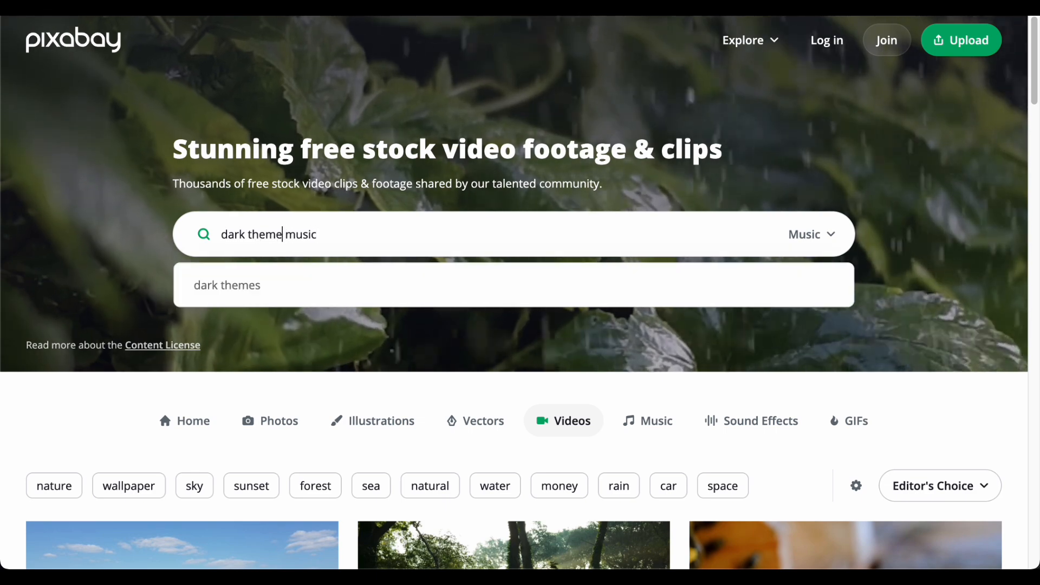
text(e)
key(Return)
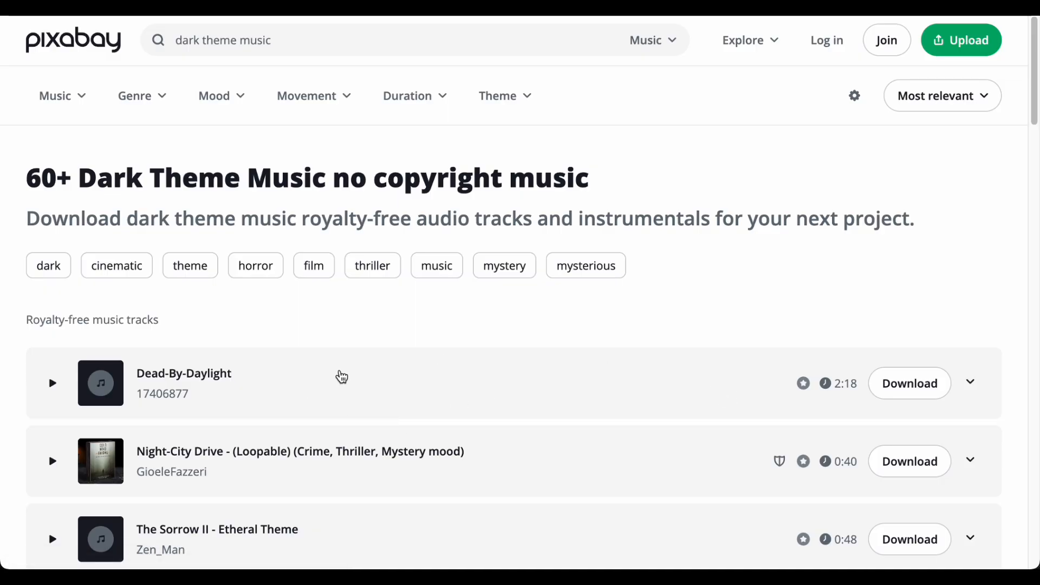
Preview the tracks "The Sorrow II - Etheral Theme" and "Long Thriller Theme" in the Pixabay results.
scroll(489, 345, down, 3)
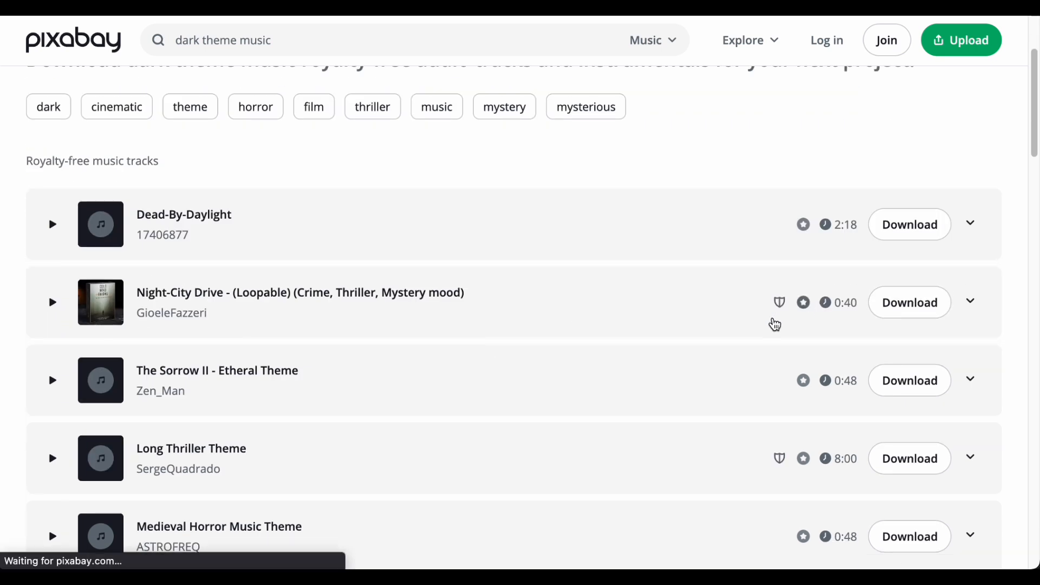
click(52, 381)
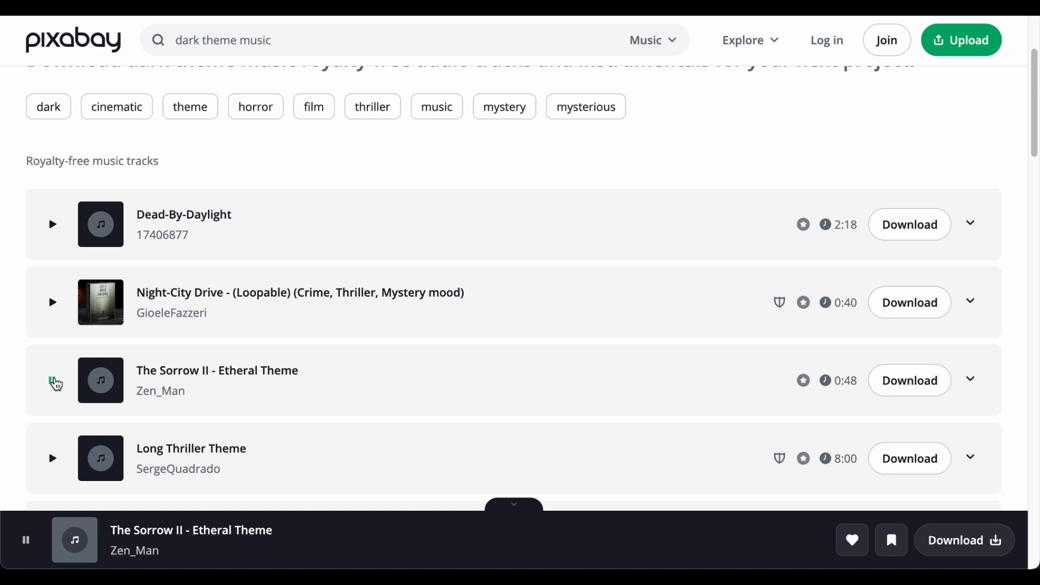
click(53, 456)
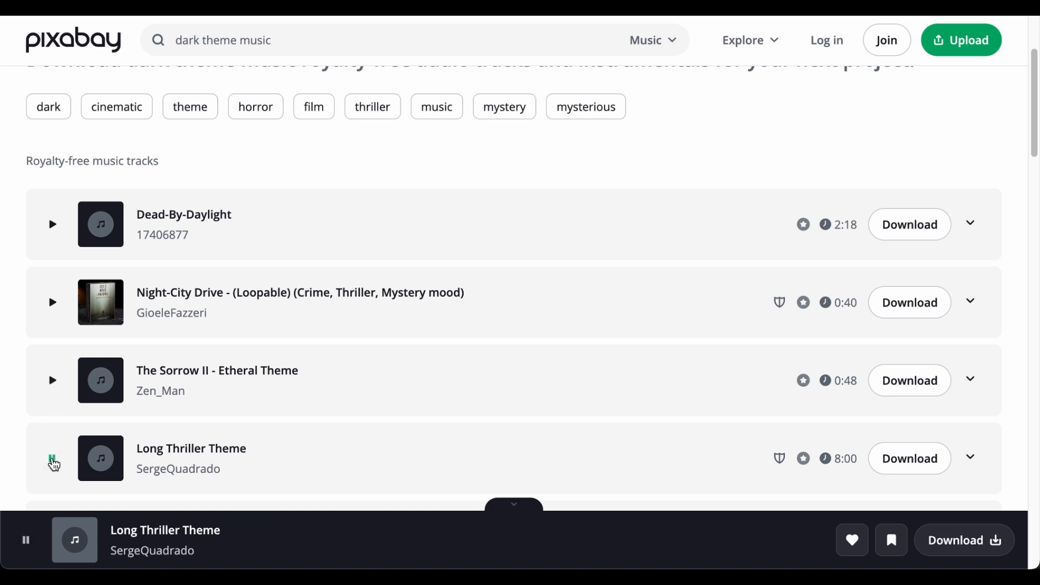
click(53, 461)
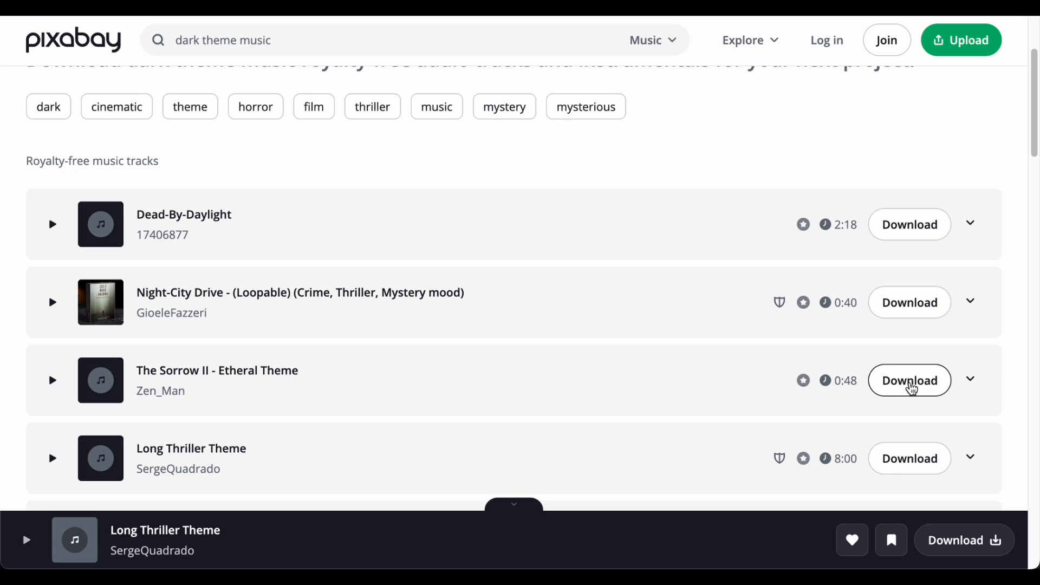
Browse the remaining dark theme music tracks further down the Pixabay results.
scroll(527, 373, down, 3)
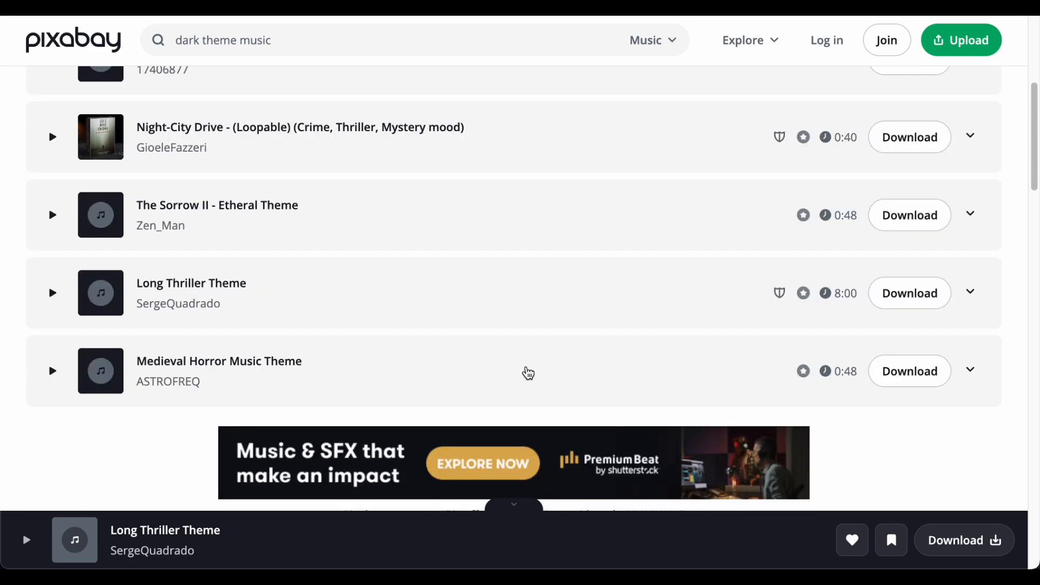
scroll(548, 333, down, 2)
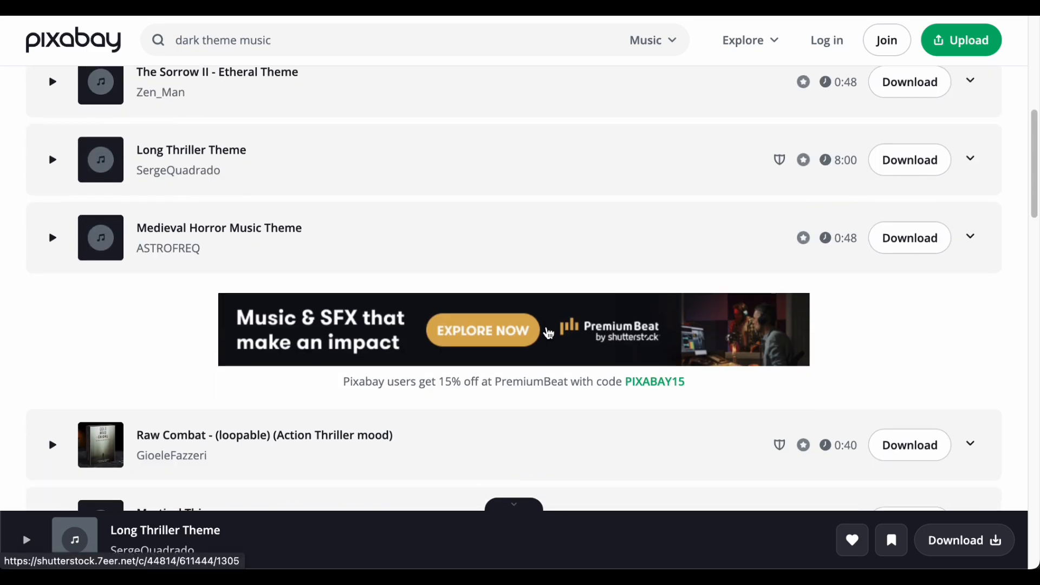
scroll(551, 426, down, 2)
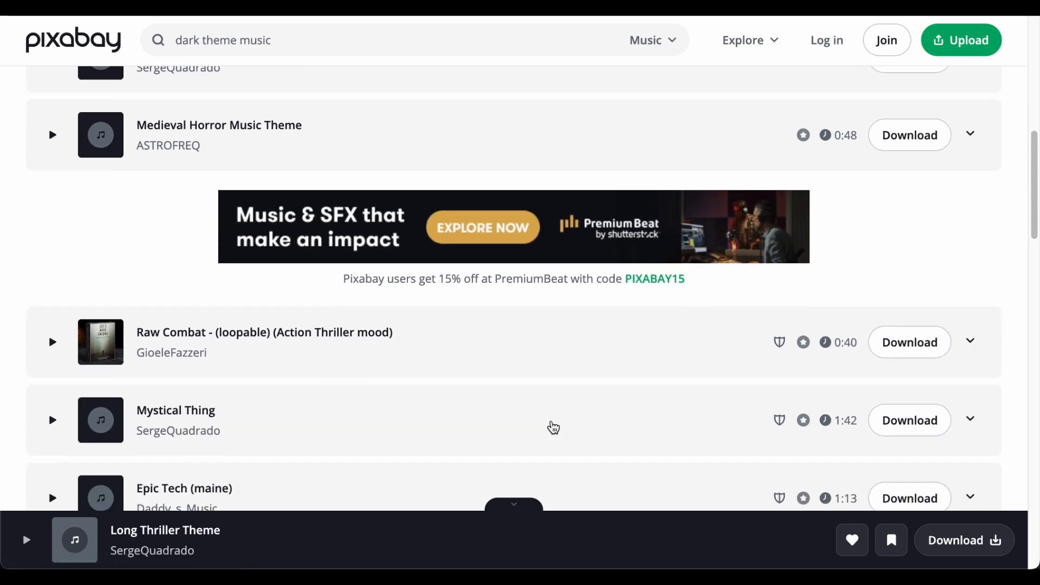
scroll(553, 428, down, 3)
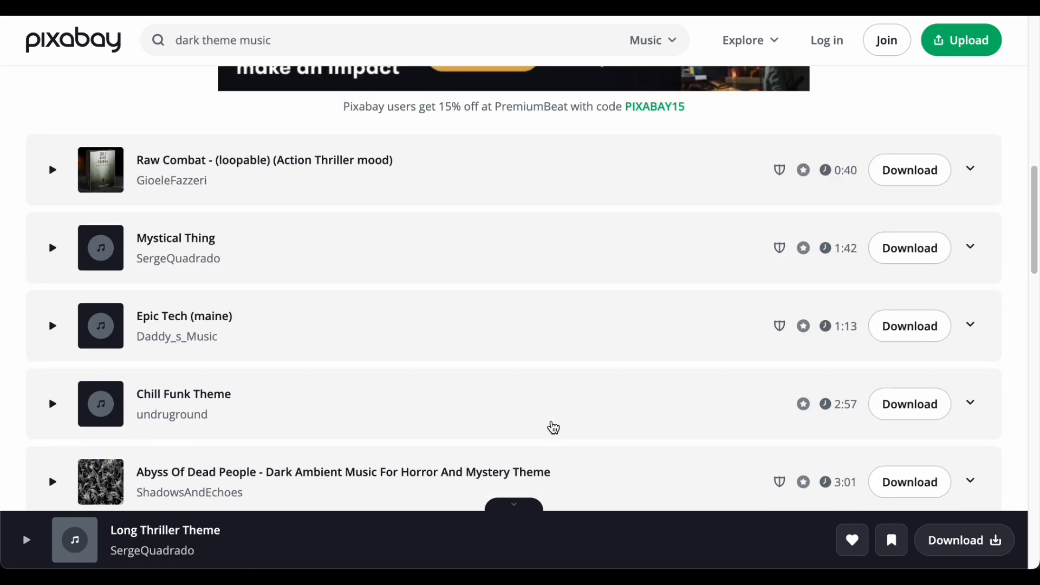
scroll(553, 427, down, 2)
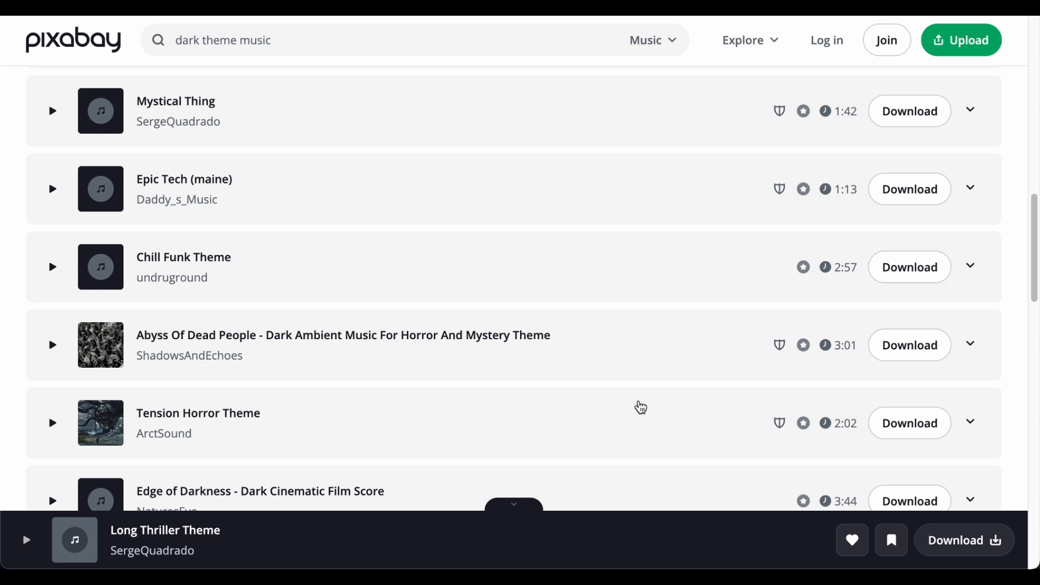
scroll(639, 407, down, 3)
scroll(716, 360, down, 3)
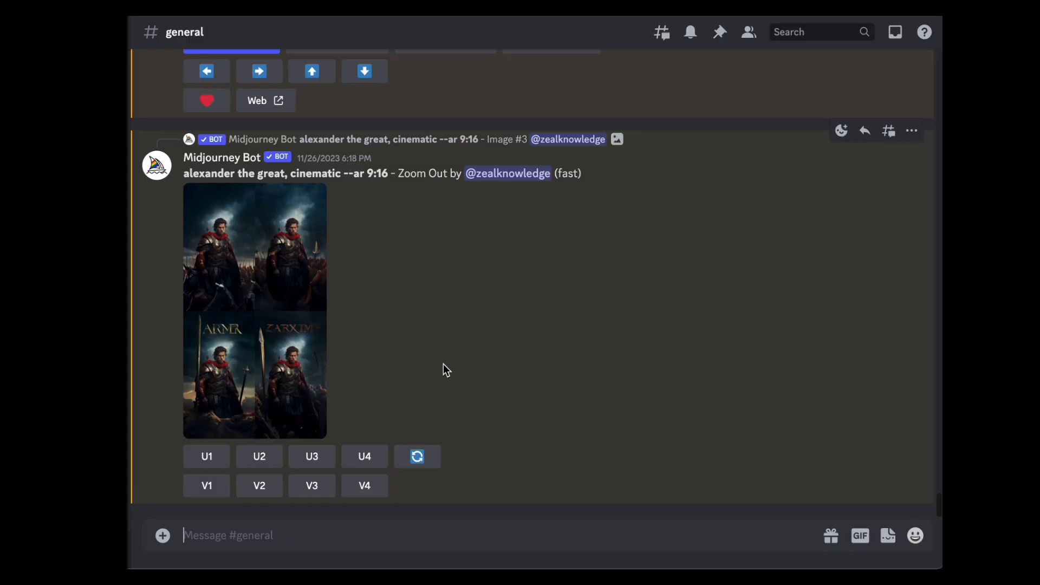
Switch to Discord and generate Midjourney images with the imagine prompt "dark psychology,hyper realistic".
click(264, 535)
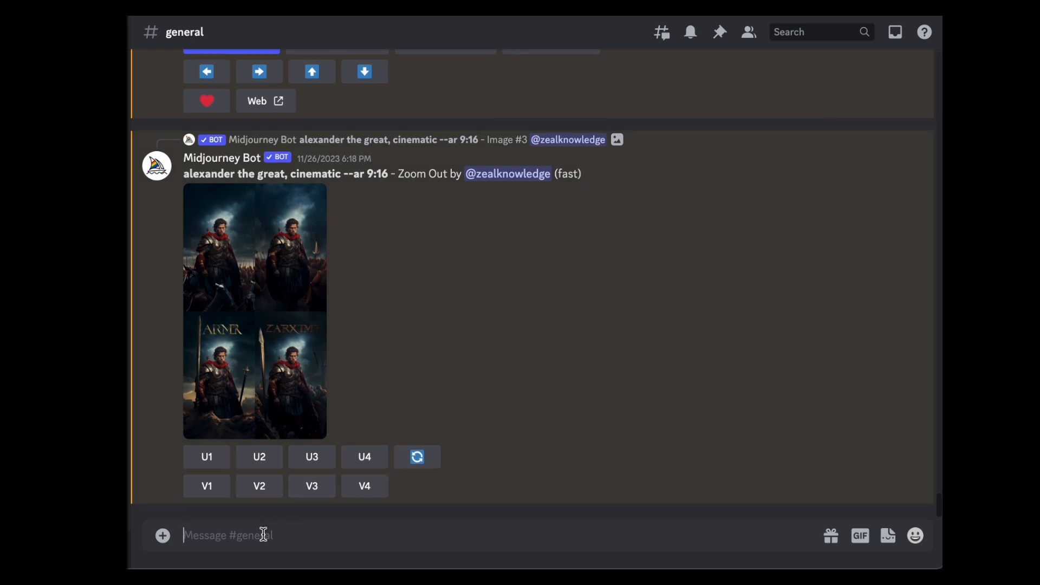
text(/)
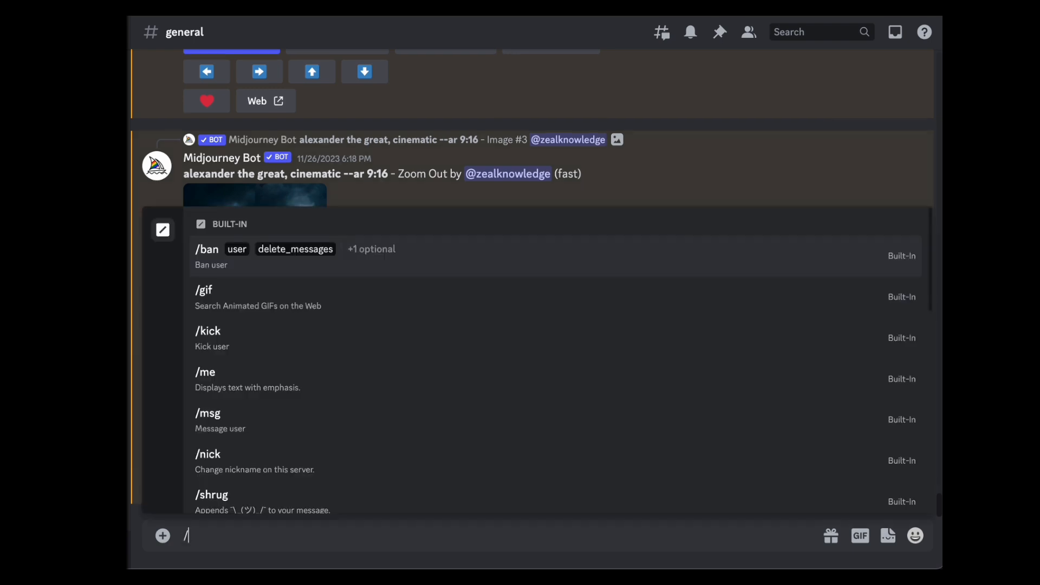
click(244, 254)
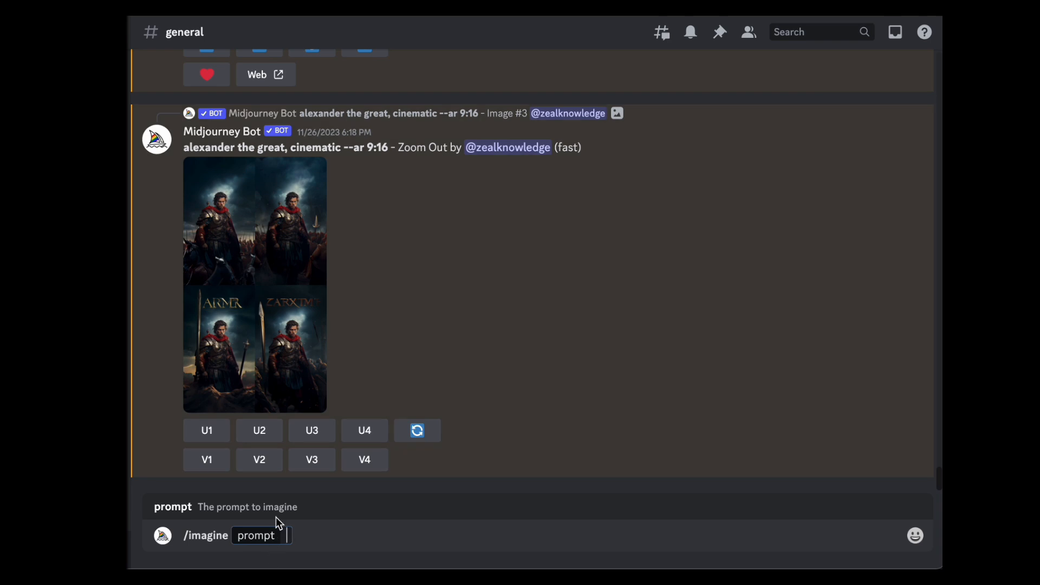
text(dark psychology)
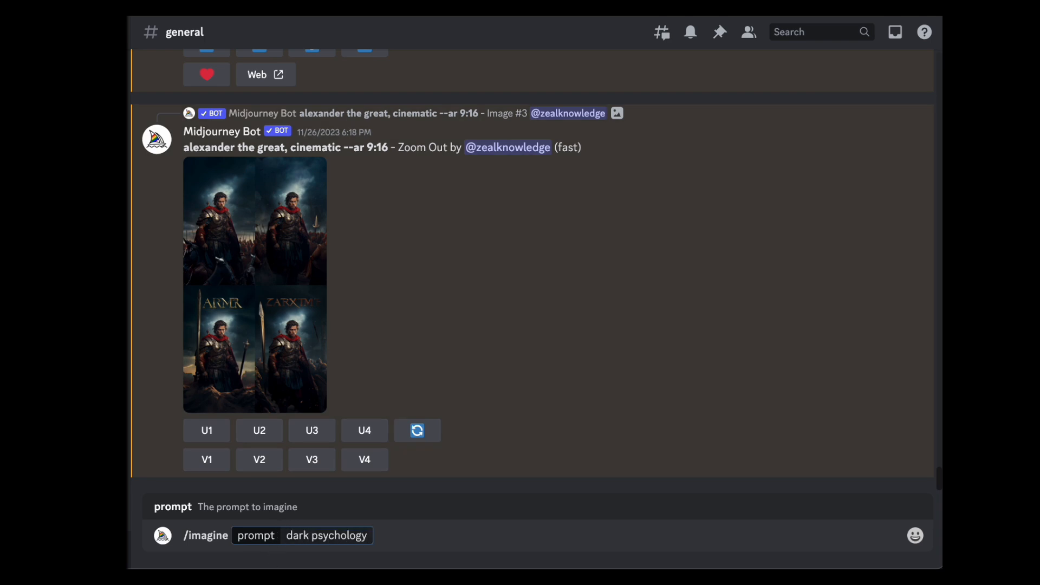
text(,hyper r)
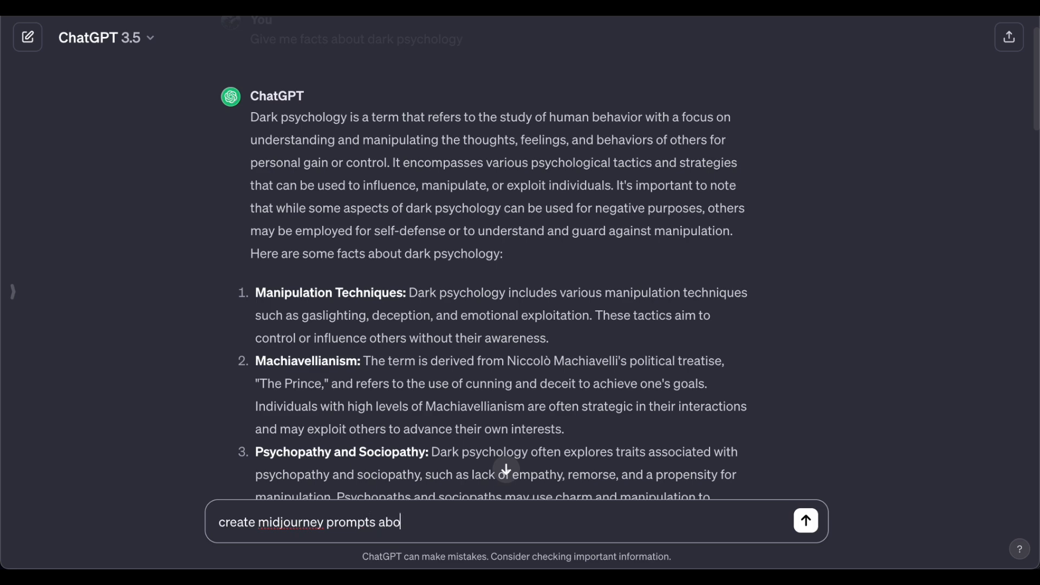
Switch to ChatGPT and ask it to create Midjourney prompts about its Machiavellianism fact.
text(Machiavellianism: The term is derived from Niccolò Machiavelli's political treatise, "The Prince," and refers to the use of cunning and deceit to achieve one's goals. Individuals with high levels of Machiavellianism are often strategic in their interactions and may exploit others to advance their own interests.)
key(Return)
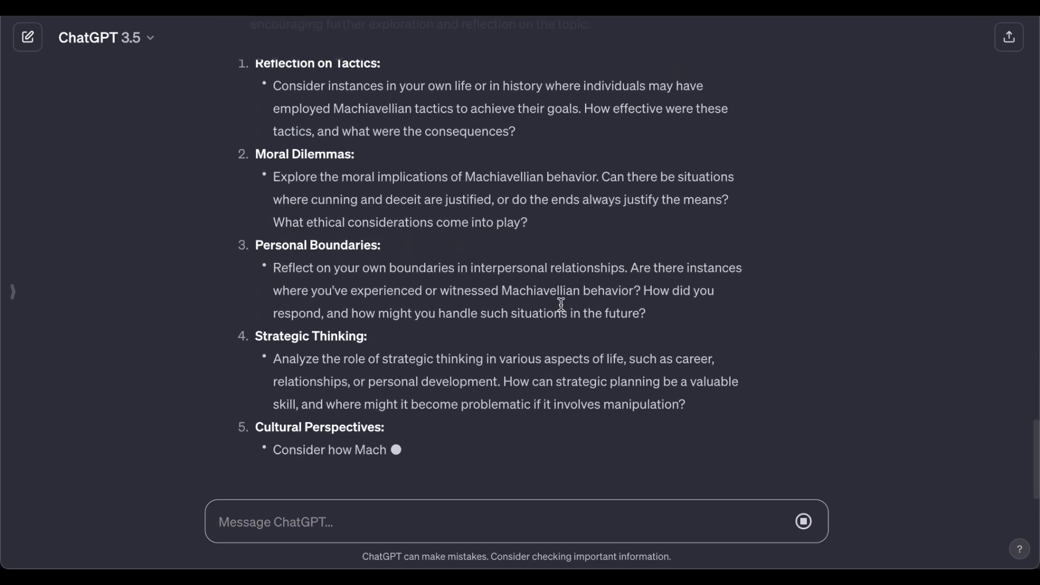
scroll(561, 303, up, 4)
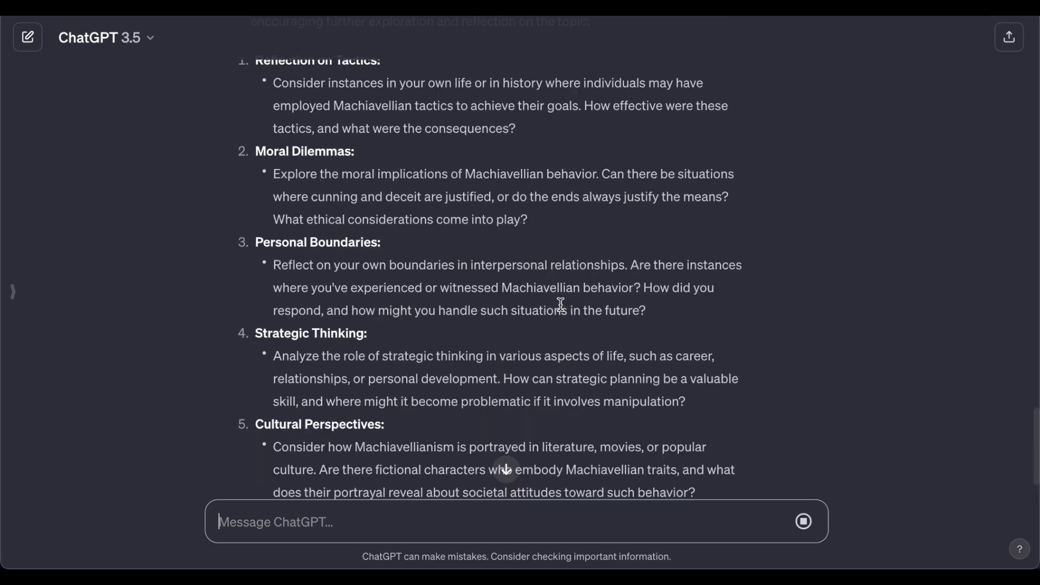
Send ChatGPT the follow-up request "use simple words".
text(use simple words)
key(shift+Return)
key(BackSpace)
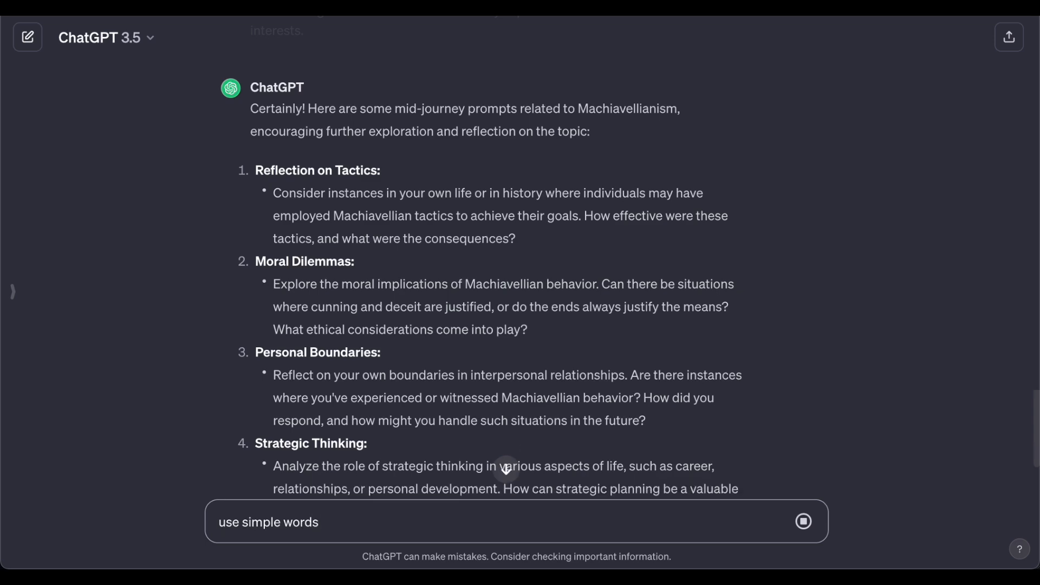
click(809, 522)
click(811, 522)
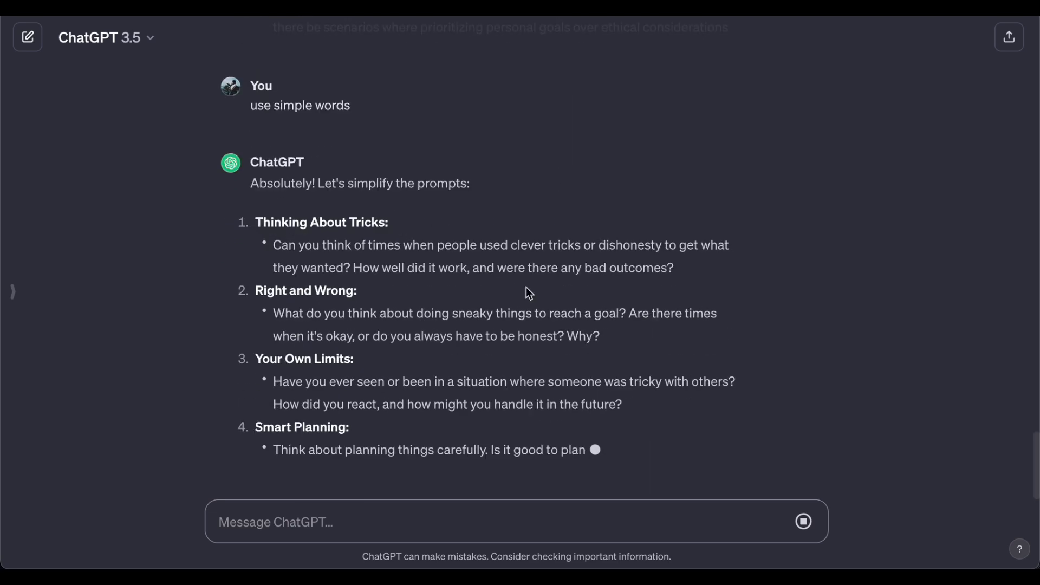
Send ChatGPT the follow-up request "image prompts".
click(367, 515)
text(image prompts)
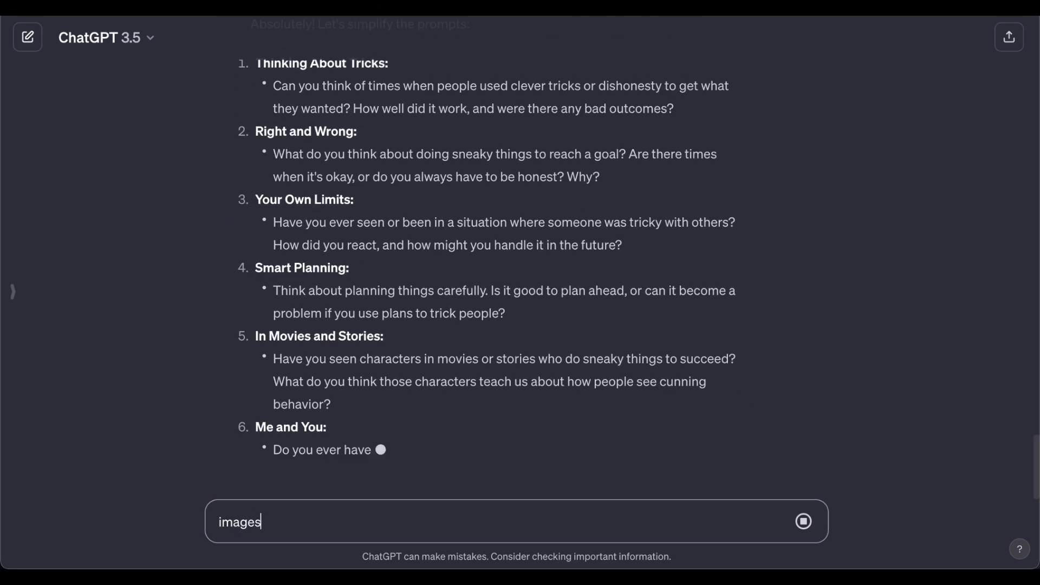
key(shift+Return)
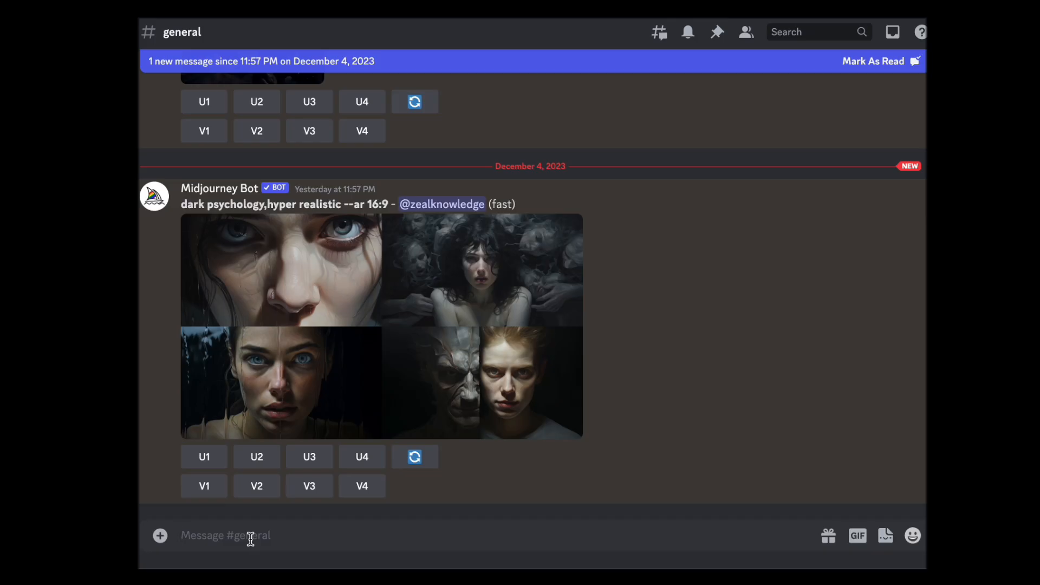
Switch to Discord and imagine "An image of someone looking in a mirror could symbolize self-reflection and considering one's own motivations and strategies." with Midjourney.
text(/)
key(Return)
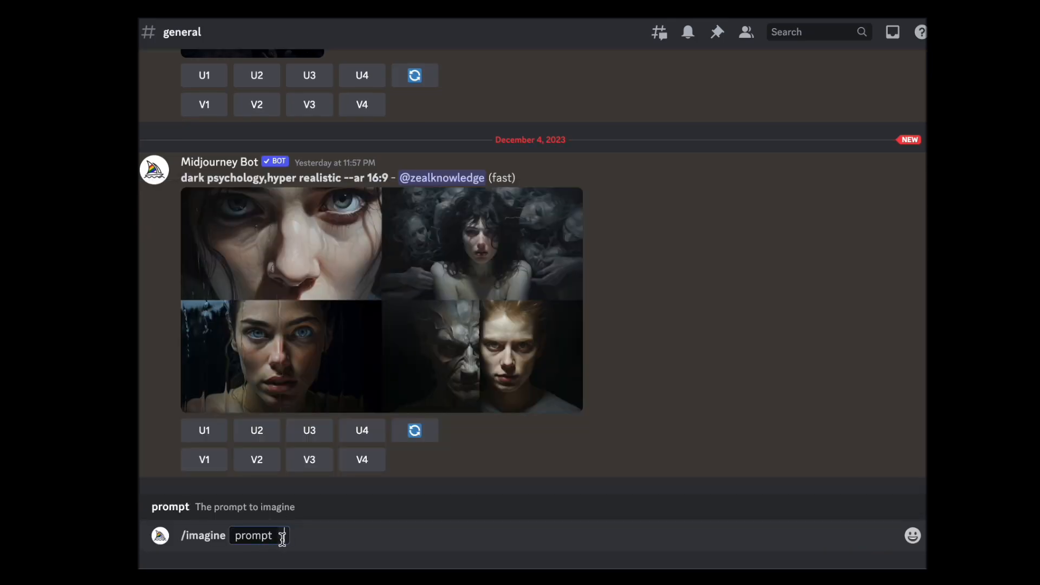
text(An image of someone looking in a mirror could symbolize self-reflection and considering one's own motivations and strategies.)
key(Return)
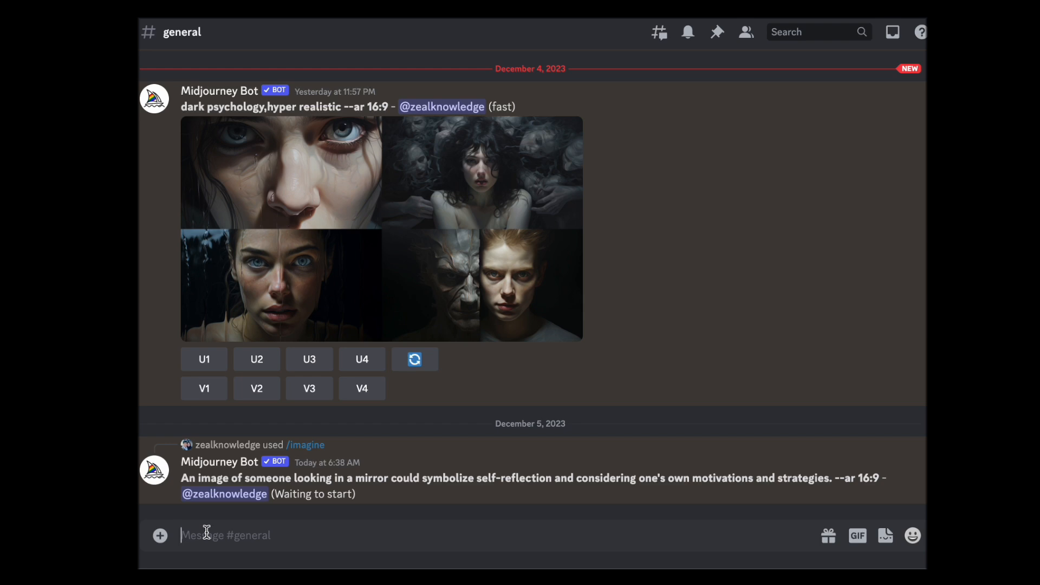
text(/)
click(250, 339)
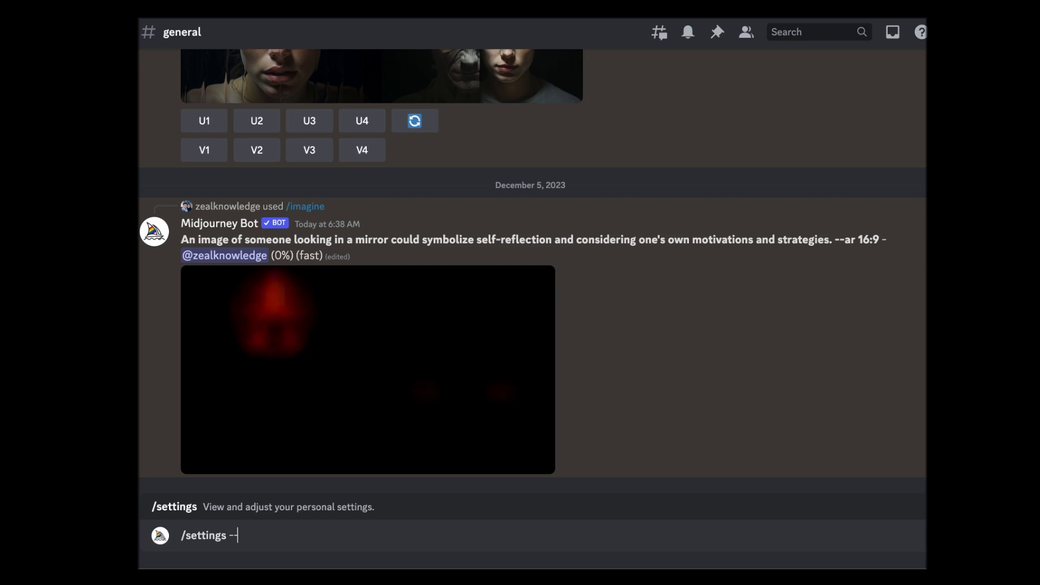
key(BackSpace)
key(BackSpace)
key(BackSpace)
key(BackSpace)
key(BackSpace)
key(BackSpace)
key(BackSpace)
key(BackSpace)
key(BackSpace)
key(BackSpace)
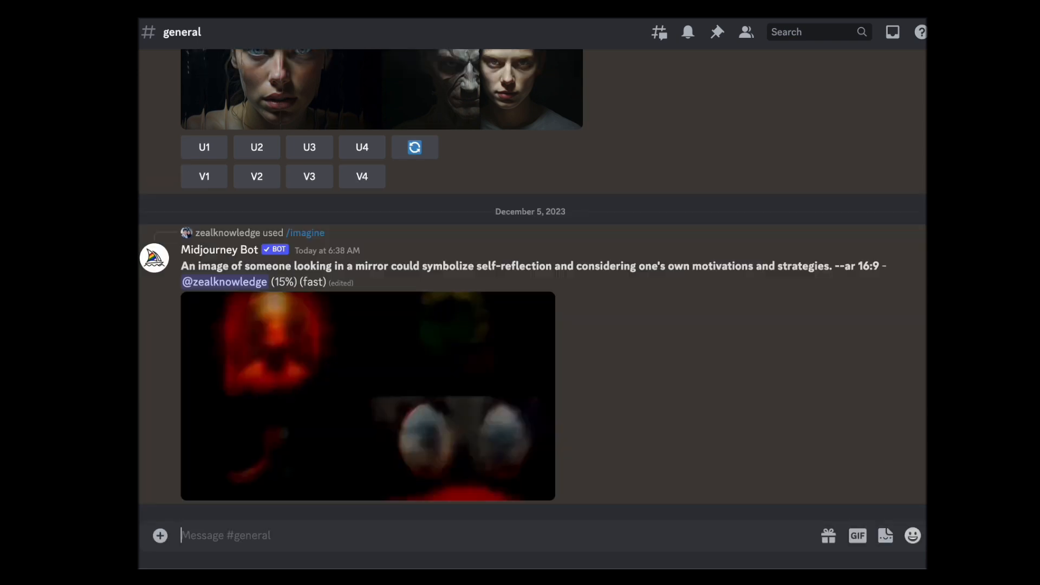
Set Midjourney's preferred suffix for every prompt to "--ar 9:16".
text(/)
click(280, 298)
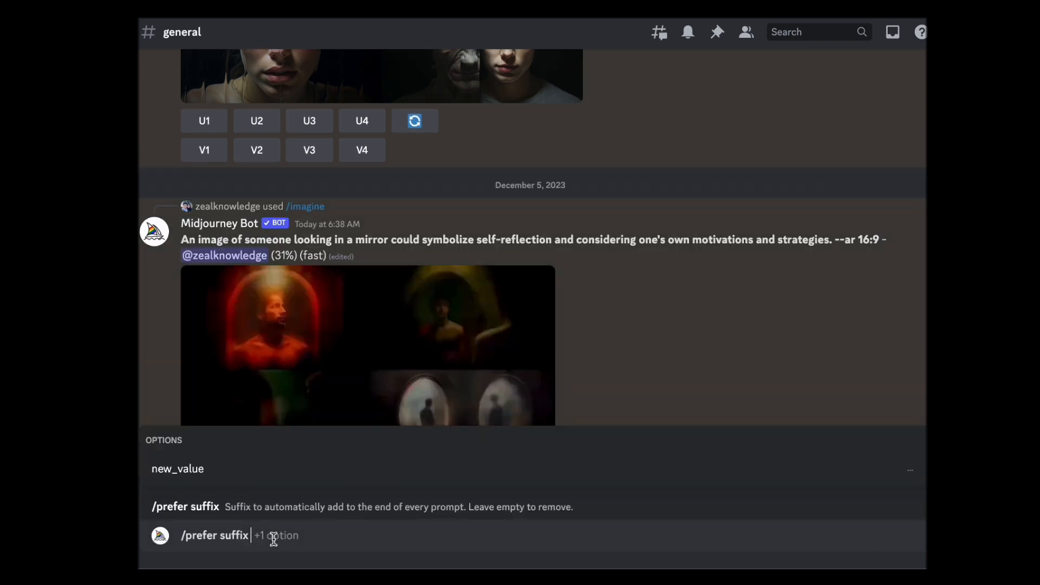
click(242, 474)
text(--ar 9:16)
key(Return)
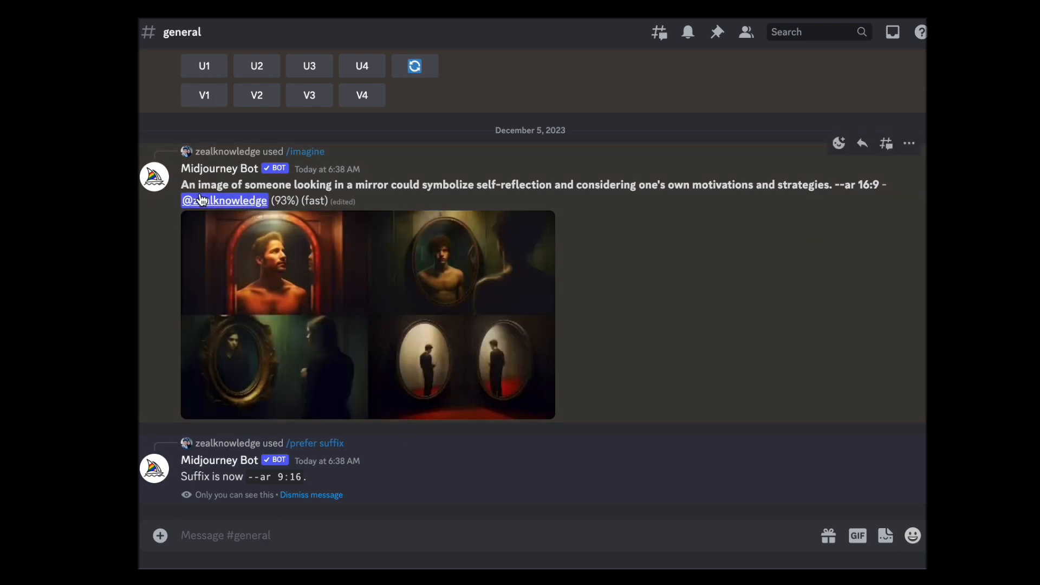
Copy the mirror prompt's text without its aspect ratio and submit it again as a Midjourney imagine prompt.
drag(181, 188, 832, 194)
key(ctrl+c)
click(202, 533)
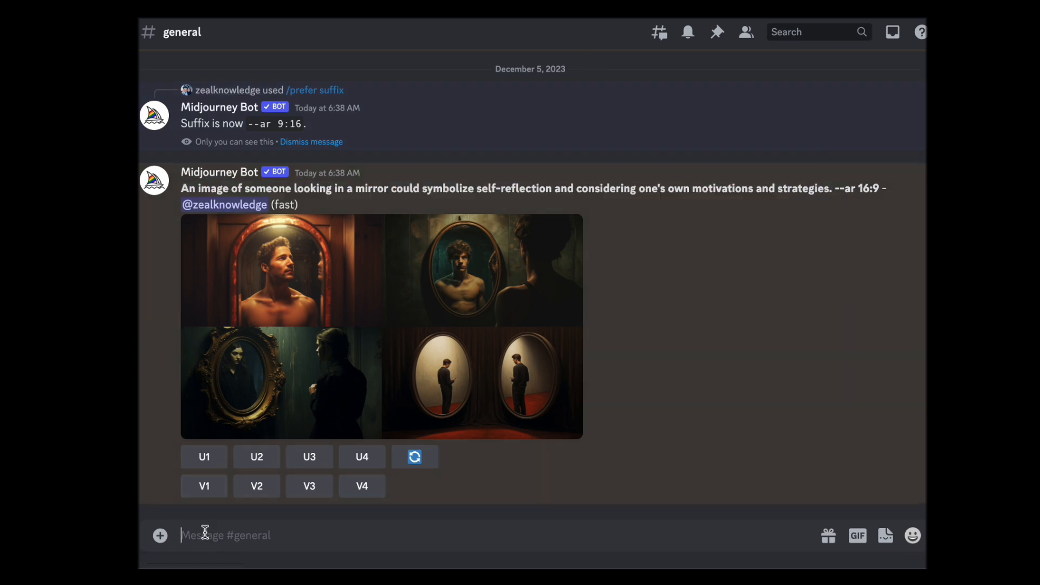
text(/)
click(246, 253)
key(ctrl+v)
key(Return)
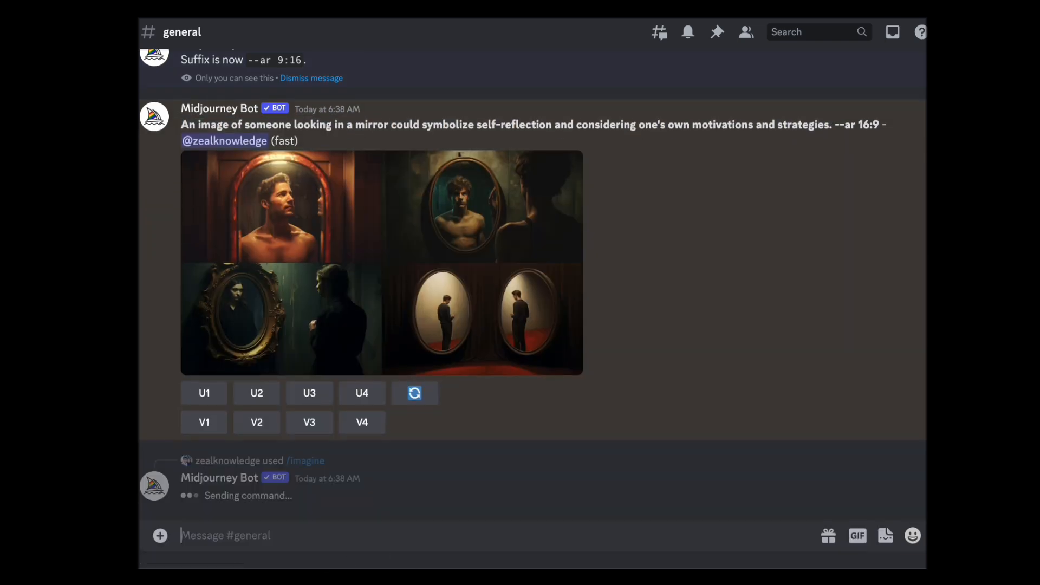
Generate Midjourney images with the imagine prompt "dark psychology".
text(/)
click(238, 253)
text(dark psychology)
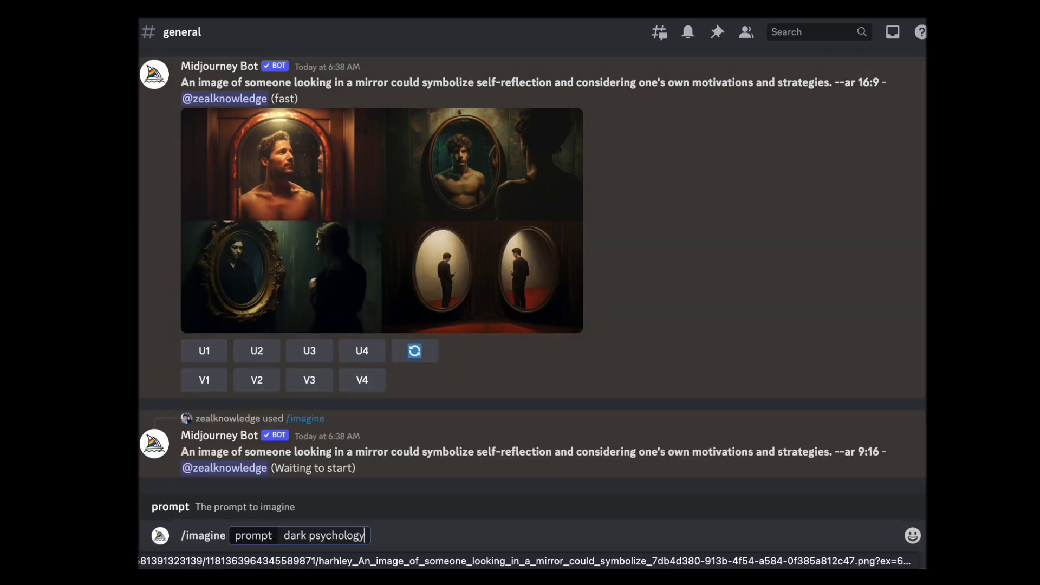
key(Return)
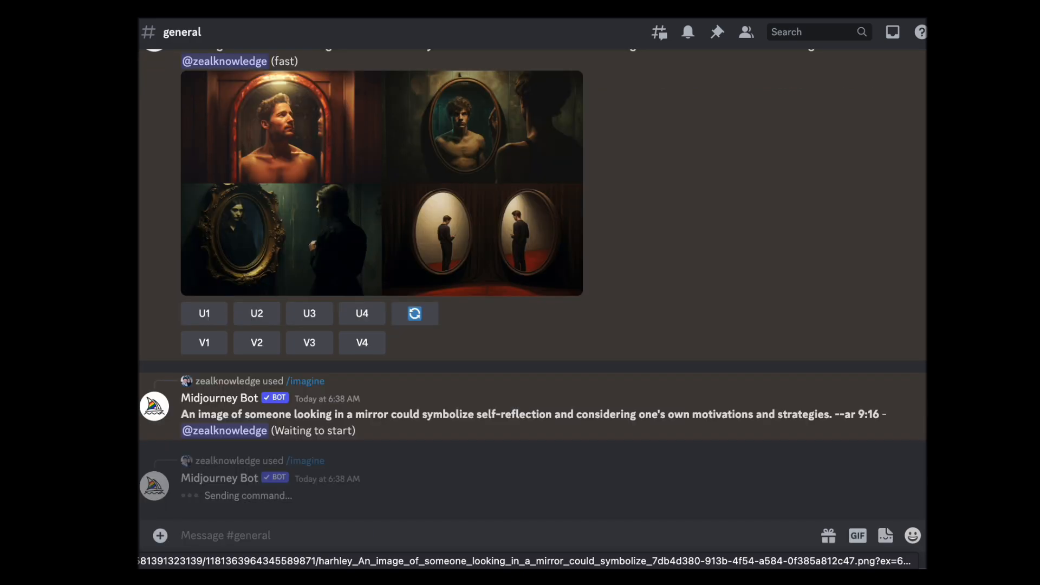
Copy the Crossroads Sign image prompt from ChatGPT and return to the Discord channel.
click(279, 3)
click(328, 21)
drag(174, 251, 607, 287)
key(ctrl+c)
click(279, 2)
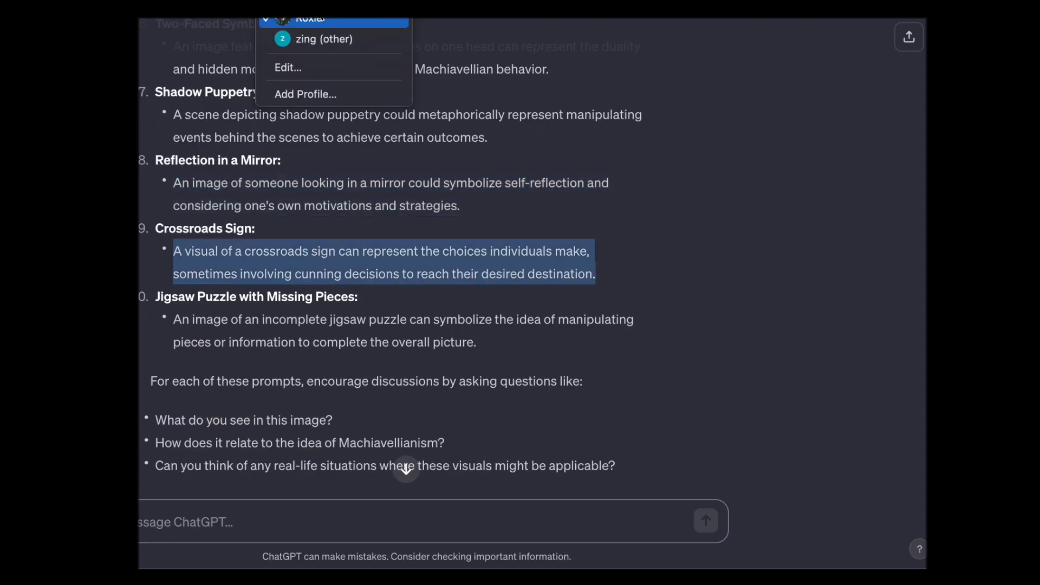
click(329, 14)
Generate Midjourney images from the copied crossroads prompt and from ChatGPT's prompt for the jigsaw puzzle with missing pieces.
text(/)
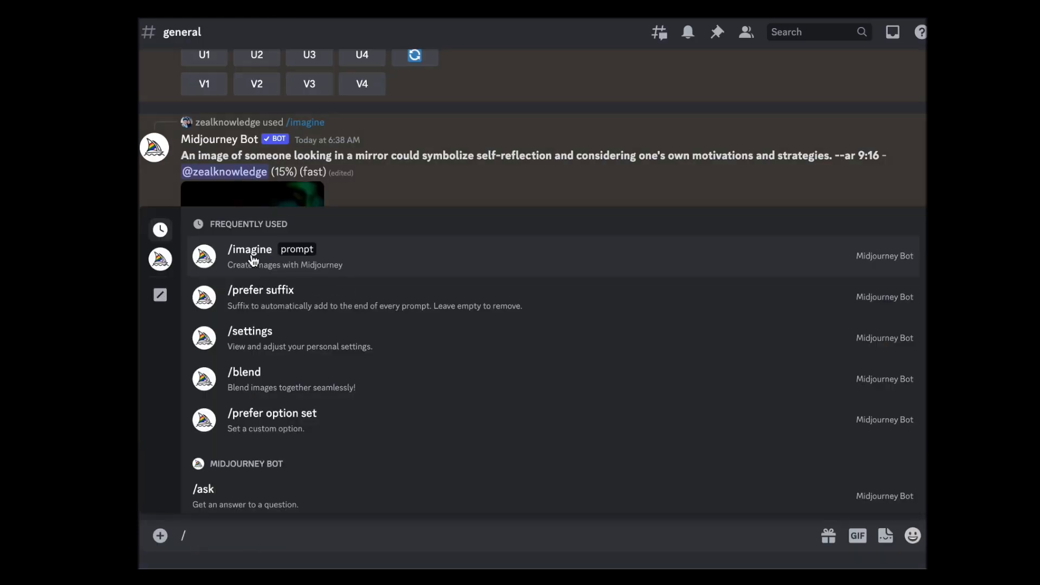
key(Return)
key(ctrl+v)
key(Return)
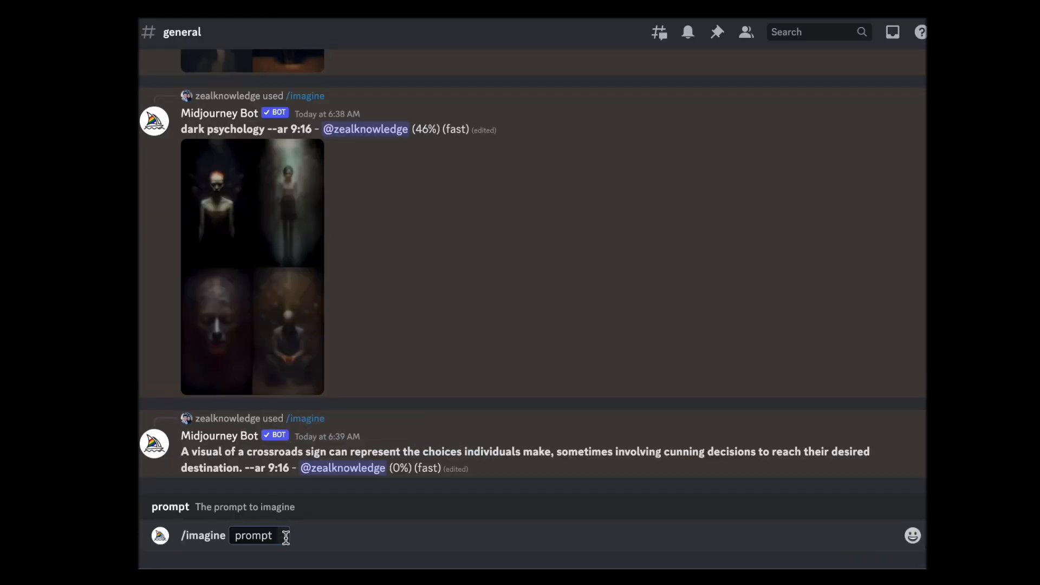
text(An image of an incomplete jigsaw puzzle can symbolize the idea of manipulating pieces or information to complete the overall picture.)
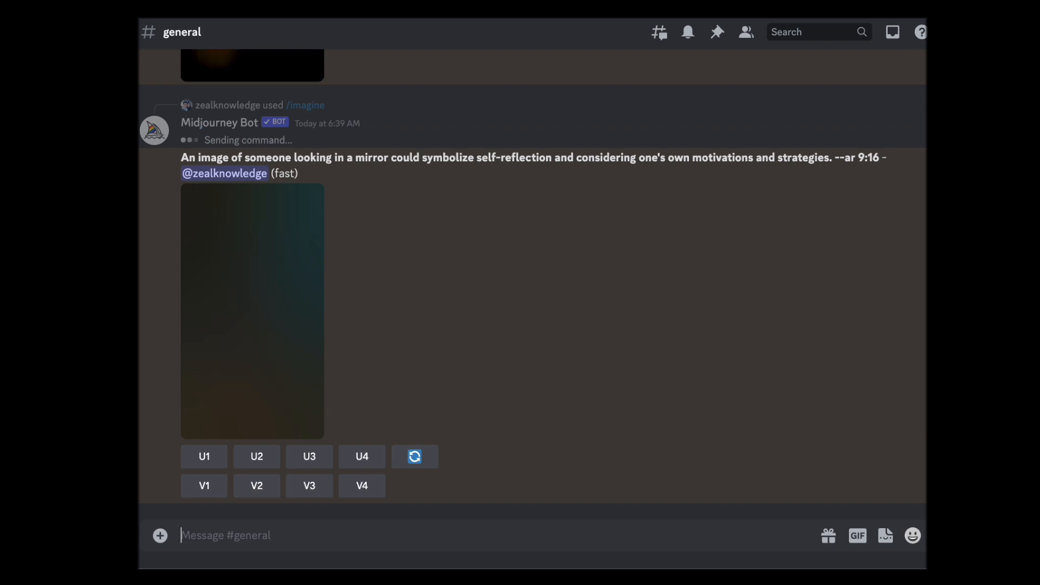
Copy the Two-Faced Symbol image prompt from the ChatGPT list of Machiavellianism visual concepts.
click(279, 2)
click(328, 21)
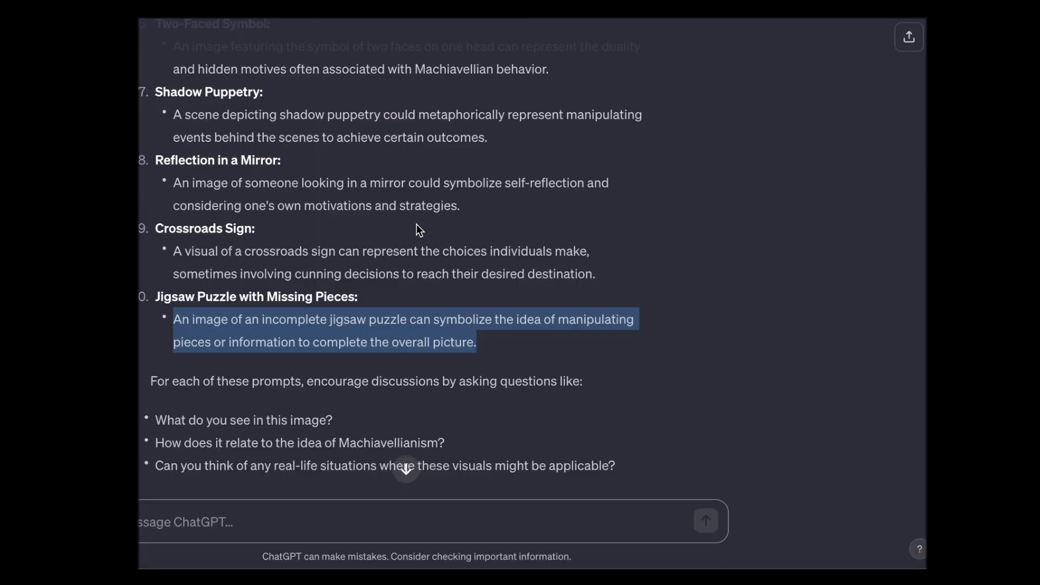
scroll(418, 227, up, 5)
drag(548, 221, 188, 235)
scroll(238, 226, up, 1)
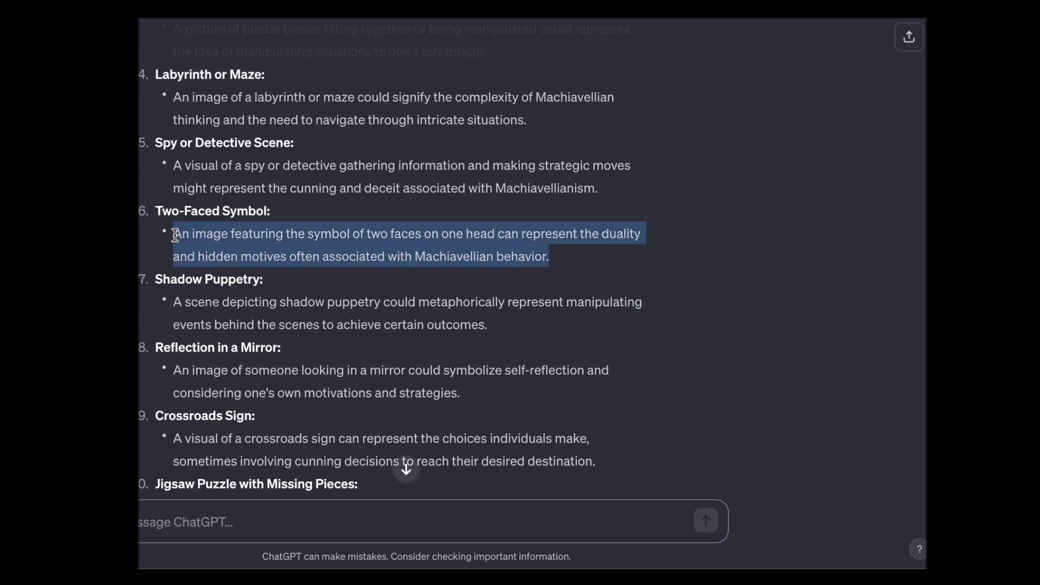
Return to the Discord channel and generate Midjourney images from the copied prompt about two faces on one head.
click(279, 3)
click(329, 3)
click(208, 527)
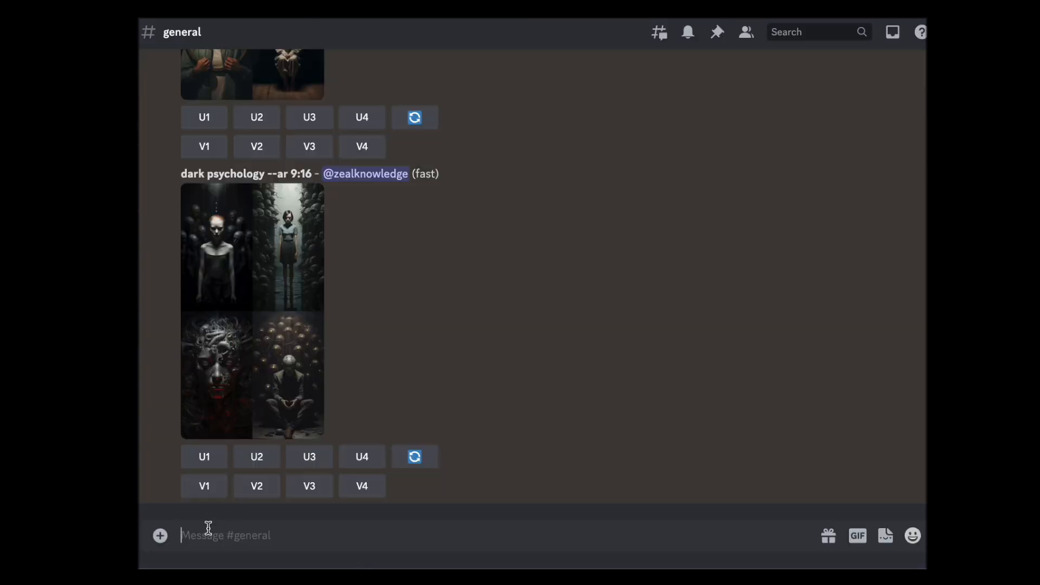
text(/)
click(256, 269)
text(An image featuring the symbol of two faces on one head can represent the duality and hidden motives often associated with Machiavellian behavior.)
key(Return)
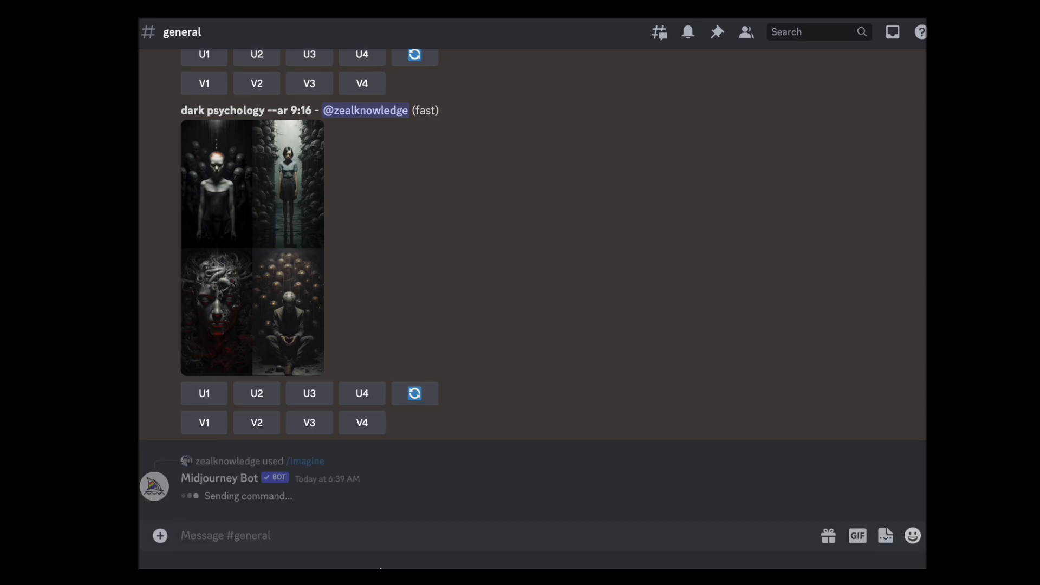
Copy the Spy or Detective Scene image prompt from ChatGPT.
click(279, 3)
click(313, 17)
scroll(383, 218, up, 1)
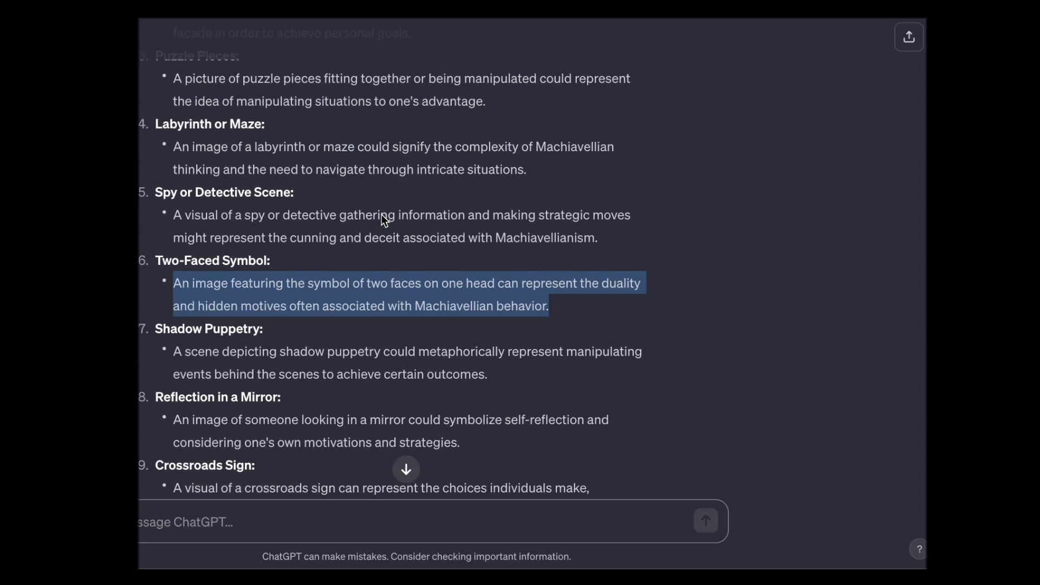
drag(607, 240, 174, 225)
key(super+c)
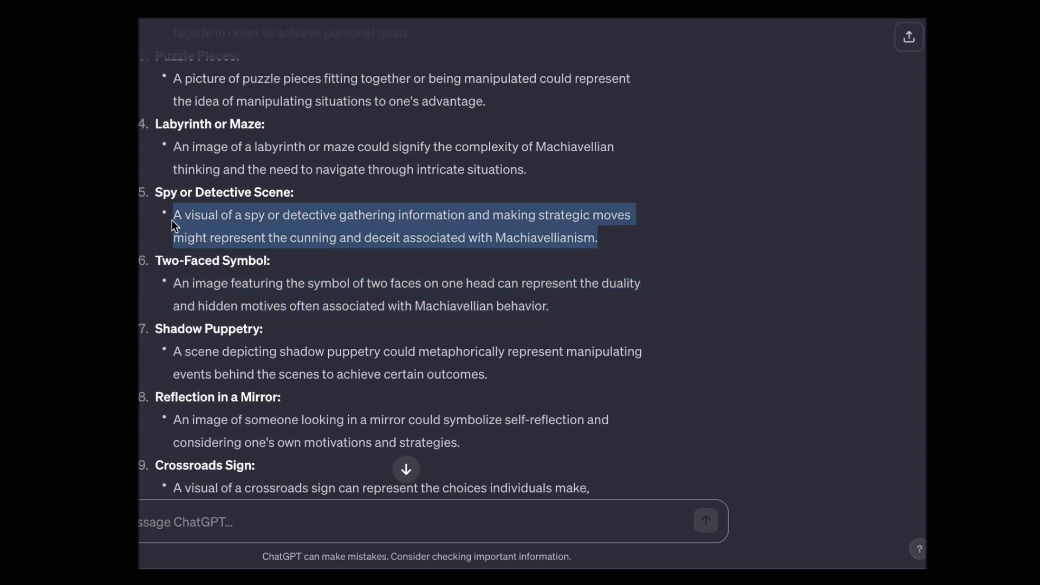
Submit the copied spy or detective prompt as a Midjourney imagine command in the Discord channel.
click(279, 5)
click(320, 37)
click(190, 536)
text(/)
click(250, 262)
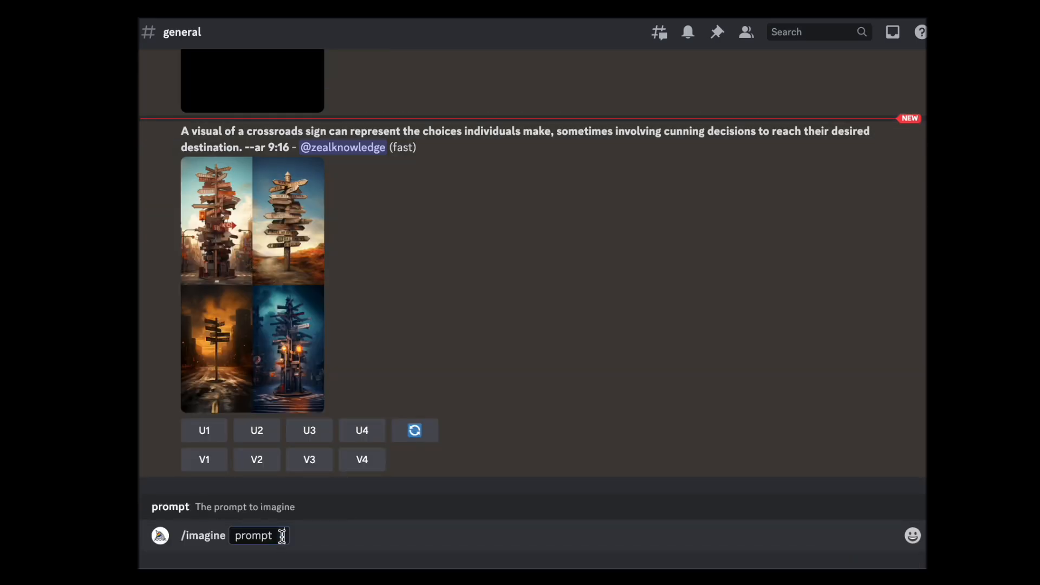
key(super+v)
key(Return)
Copy the Chessboard image prompt from ChatGPT.
click(279, 5)
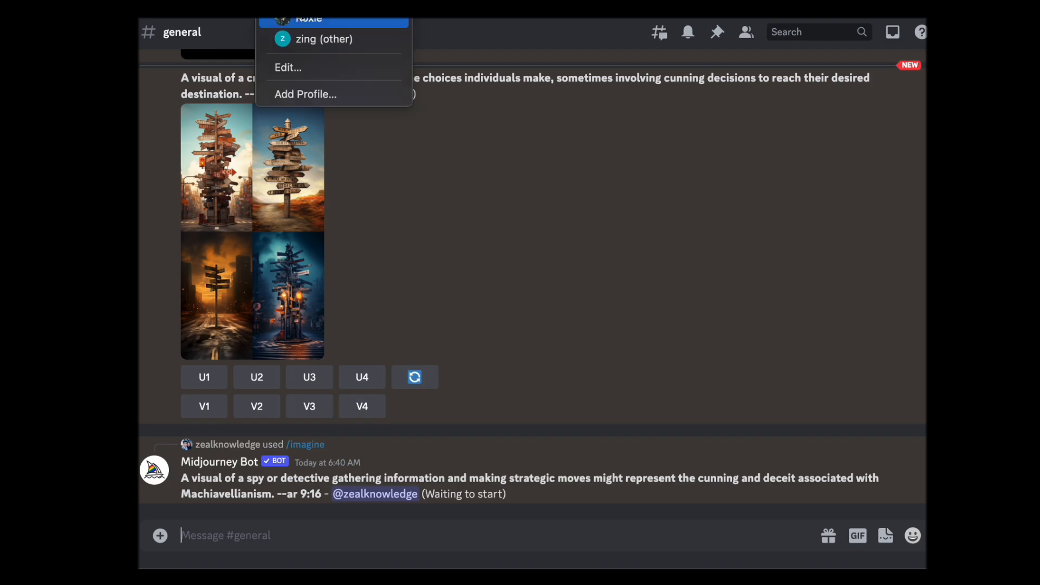
click(309, 20)
scroll(274, 231, up, 2)
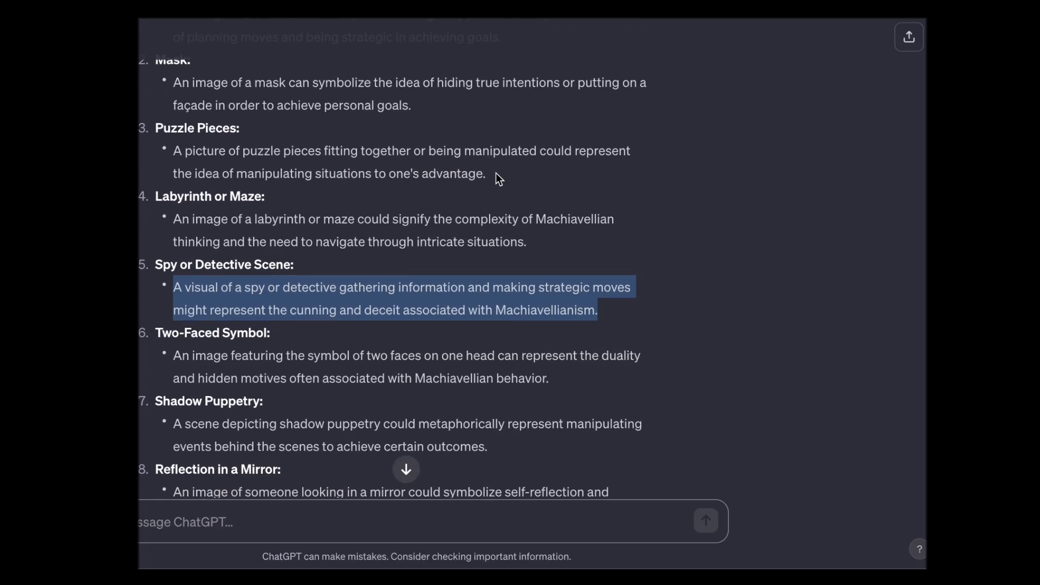
scroll(490, 222, up, 3)
drag(502, 202, 172, 191)
key(ctrl+c)
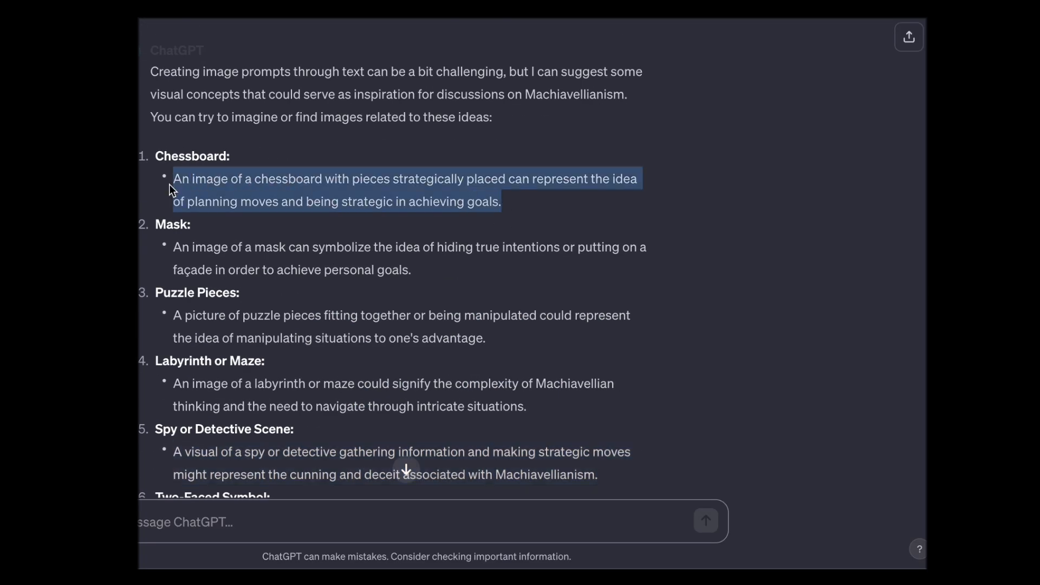
Generate Midjourney images in Discord from the copied prompt about a chessboard with strategically placed pieces.
click(279, 4)
click(320, 45)
click(213, 534)
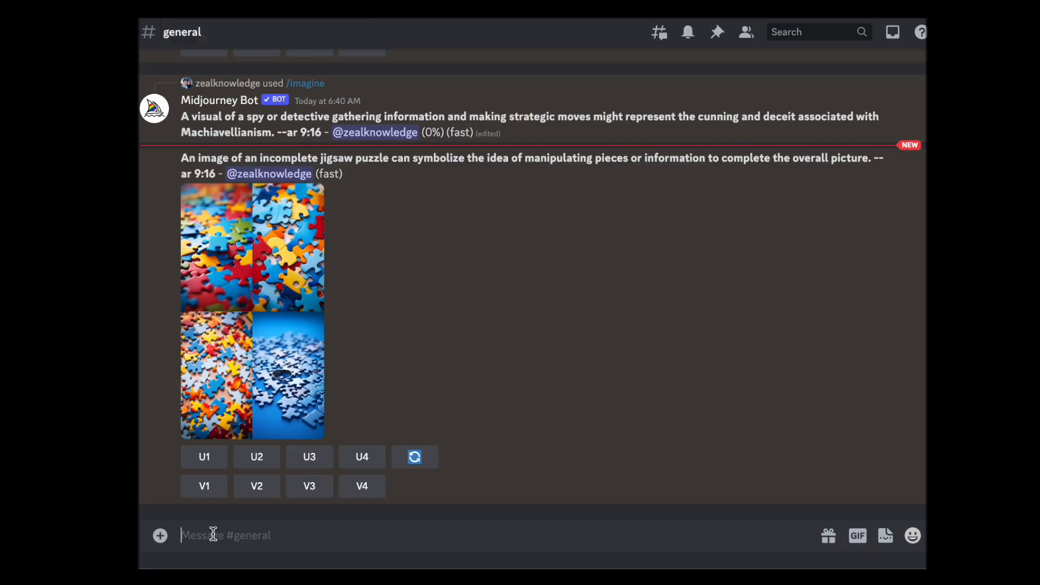
text(/)
key(Return)
key(ctrl+v)
key(Return)
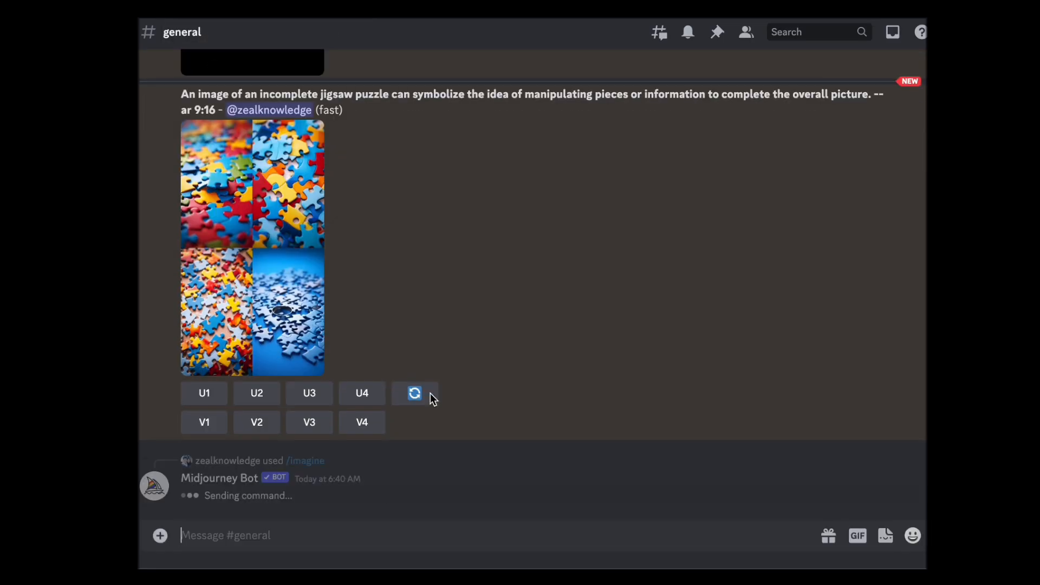
Upscale the first image of the vertical mirror grid and the third image of the crossroads sign grid.
scroll(434, 359, up, 10)
scroll(434, 359, up, 5)
scroll(435, 362, up, 5)
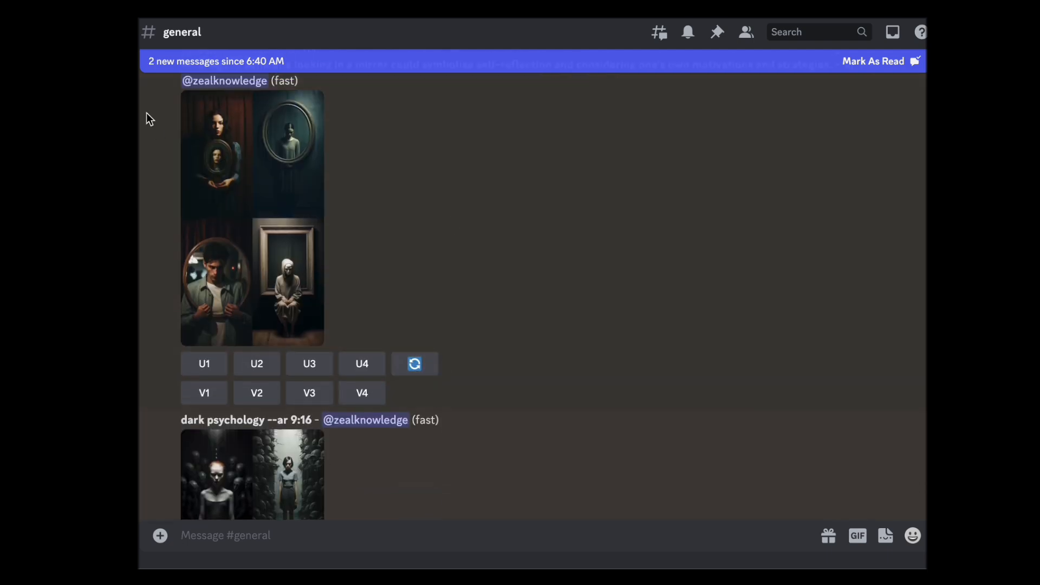
click(208, 378)
scroll(544, 263, down, 3)
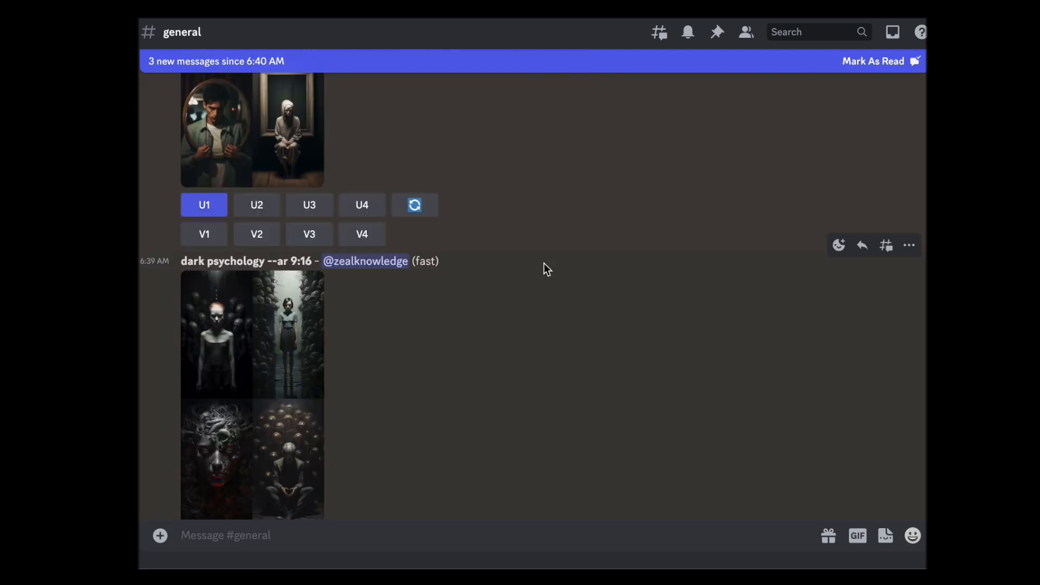
scroll(544, 264, down, 10)
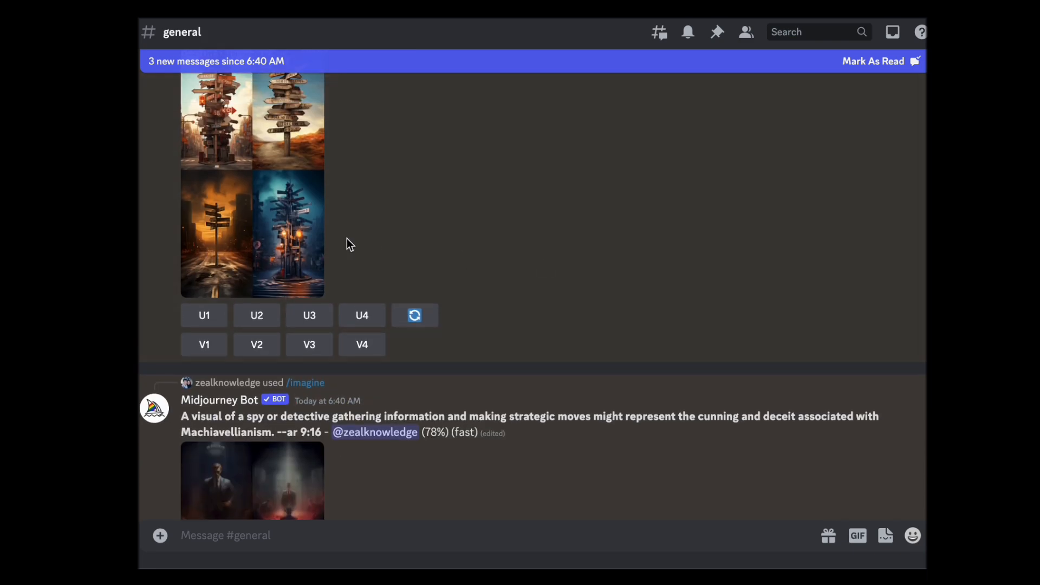
click(309, 316)
Upscale the second image of the two-faced symbol grid.
scroll(561, 236, down, 4)
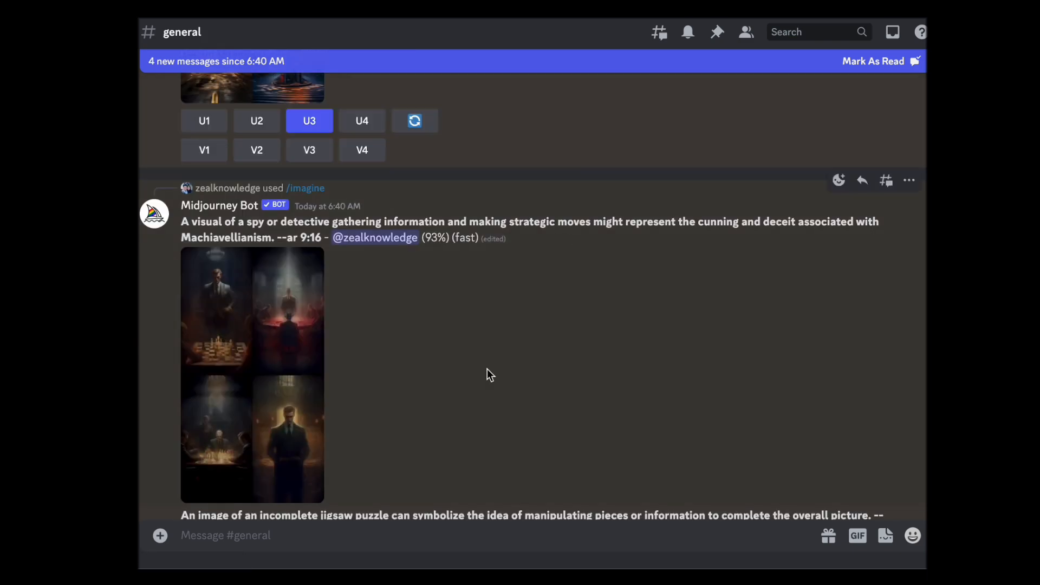
scroll(489, 323, down, 4)
scroll(489, 323, down, 5)
scroll(488, 323, up, 4)
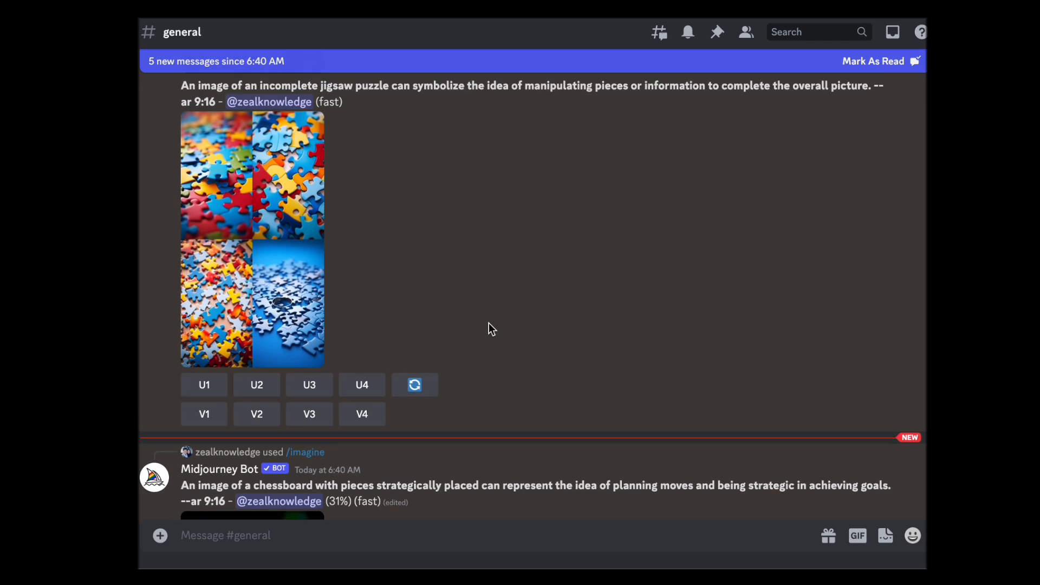
scroll(488, 323, down, 1)
scroll(488, 323, down, 10)
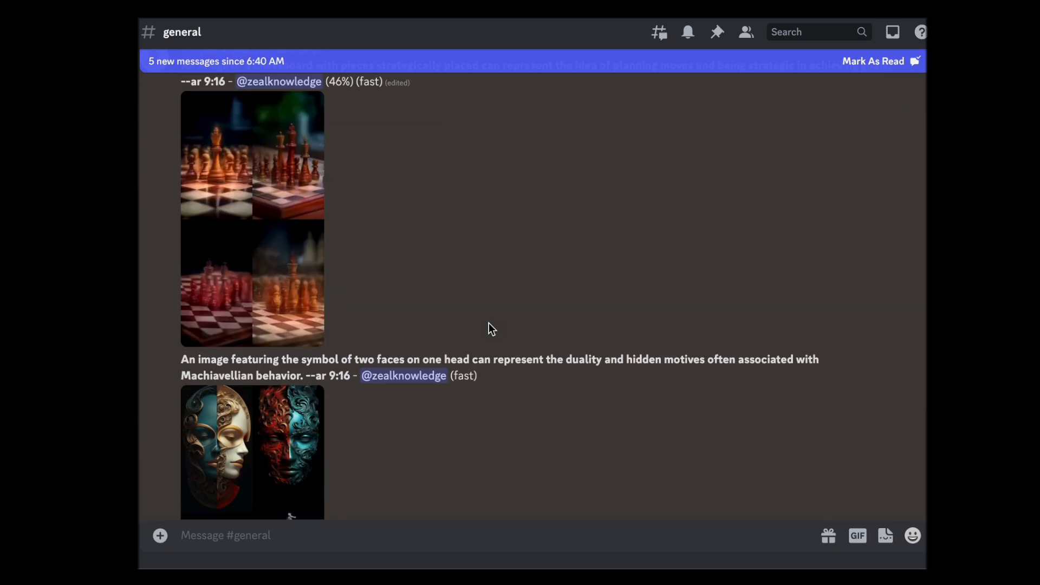
scroll(488, 327, down, 3)
scroll(489, 328, up, 4)
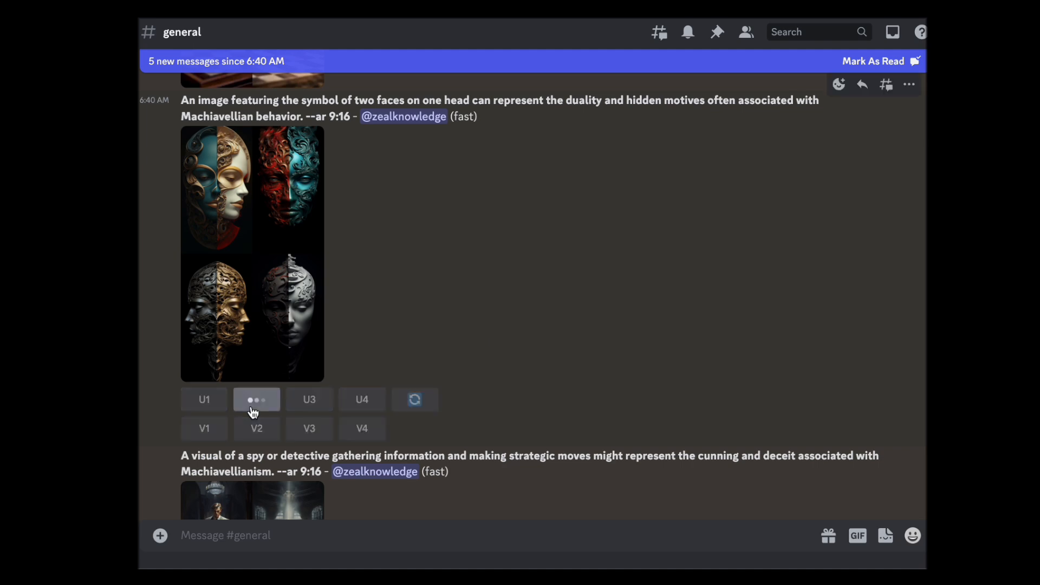
Upscale the first, fourth and third images of the spy or detective grid.
scroll(520, 302, down, 5)
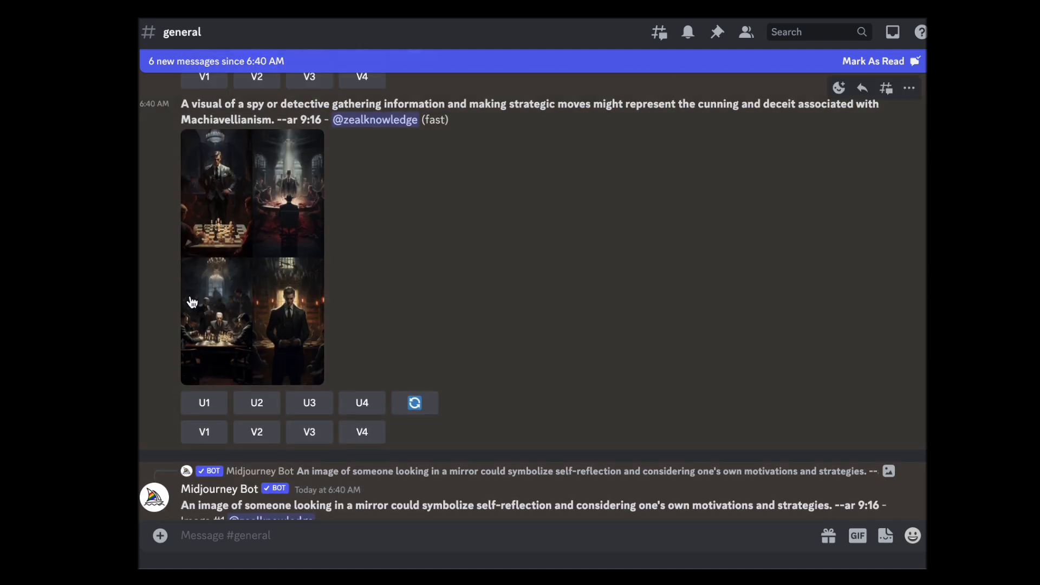
click(203, 405)
click(368, 404)
click(310, 403)
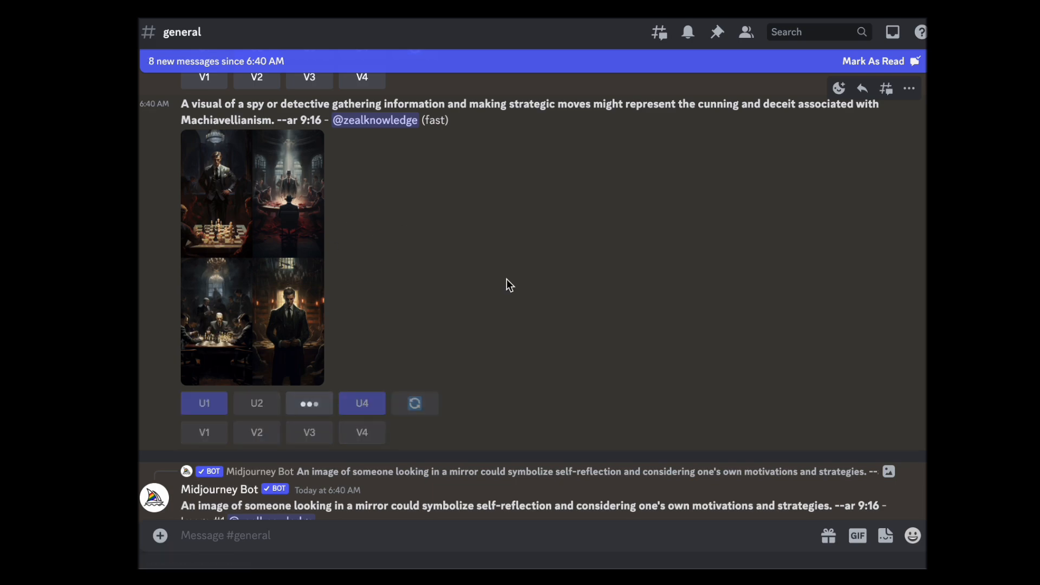
Review the upscaled images and the earlier image grids in the channel.
scroll(502, 269, down, 10)
scroll(502, 269, down, 20)
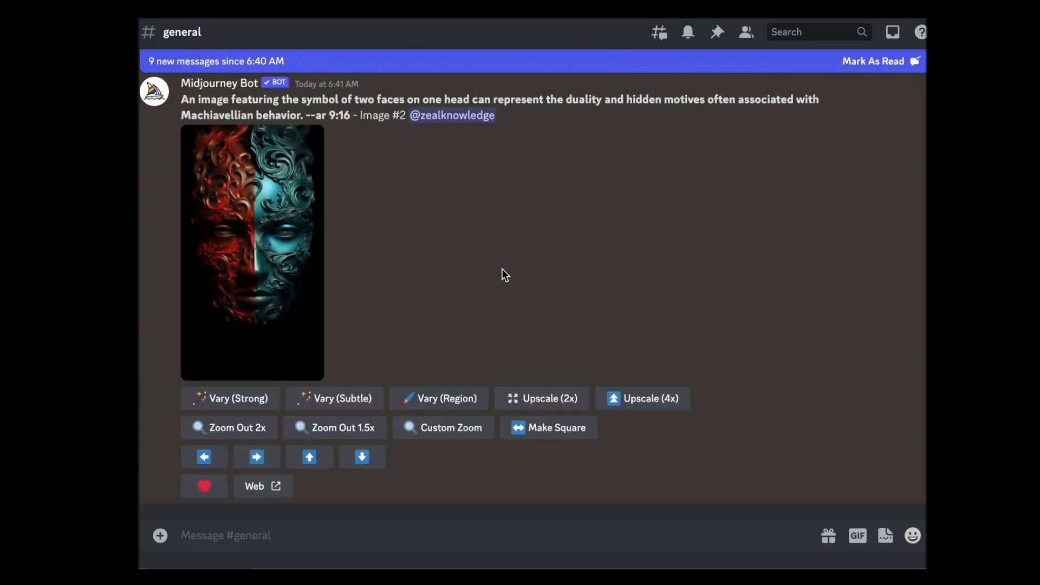
scroll(502, 269, up, 20)
scroll(502, 268, down, 15)
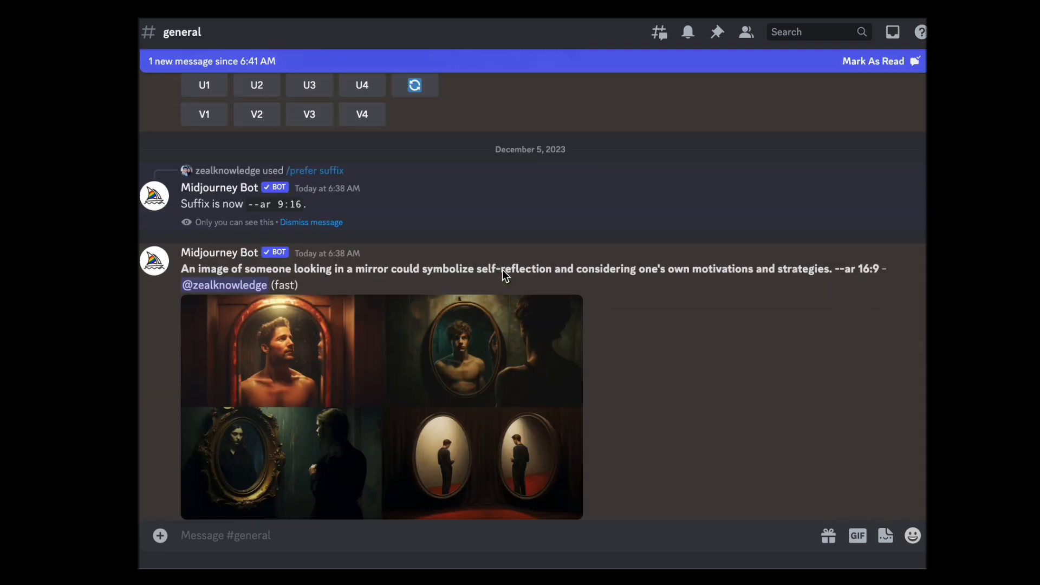
scroll(502, 275, down, 15)
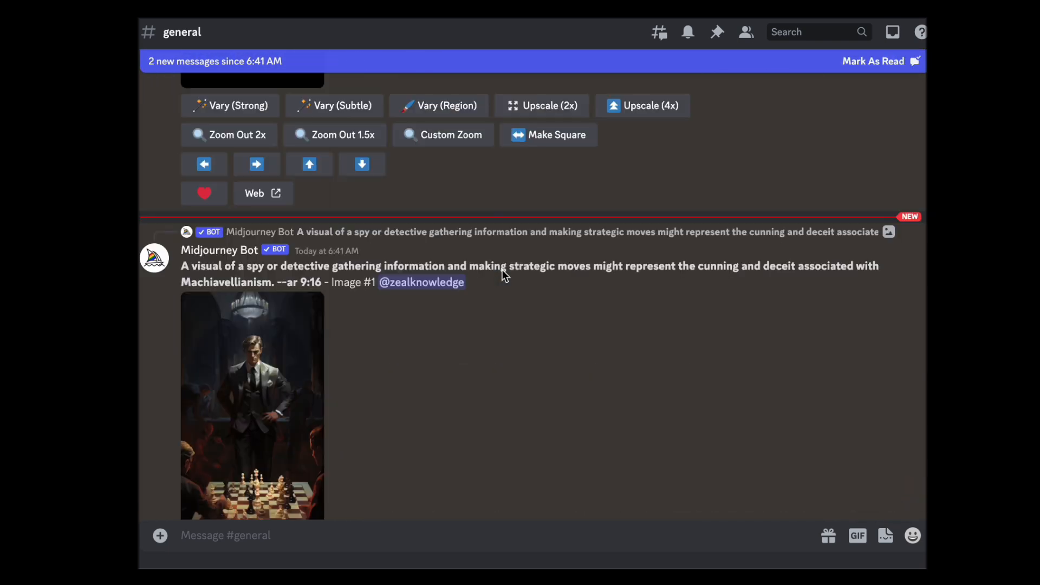
scroll(502, 271, up, 20)
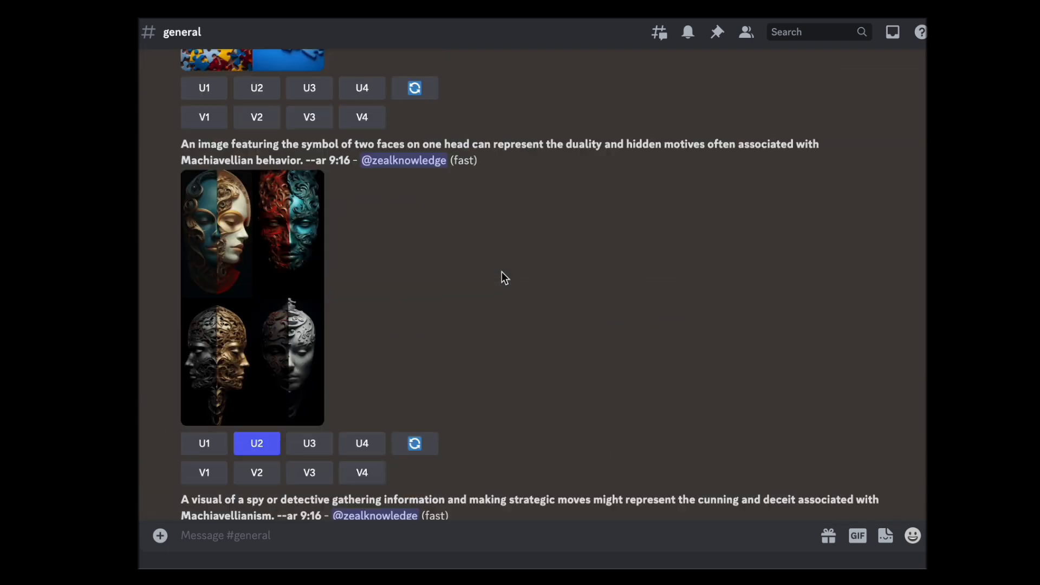
scroll(502, 272, up, 10)
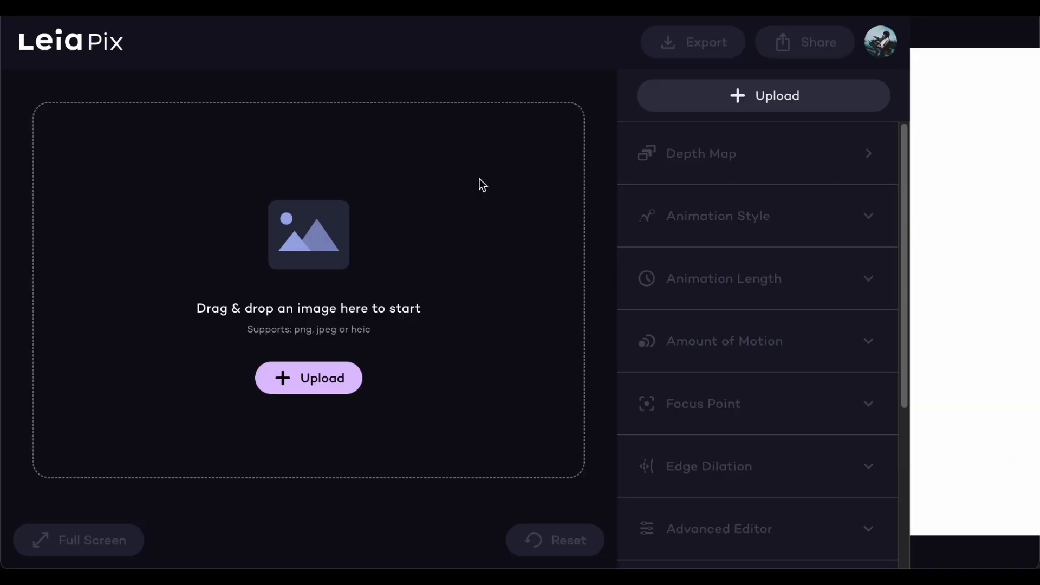
Switch to LeiaPix and upload the crossroads image ma1.png from the Midjourney folder.
click(351, 375)
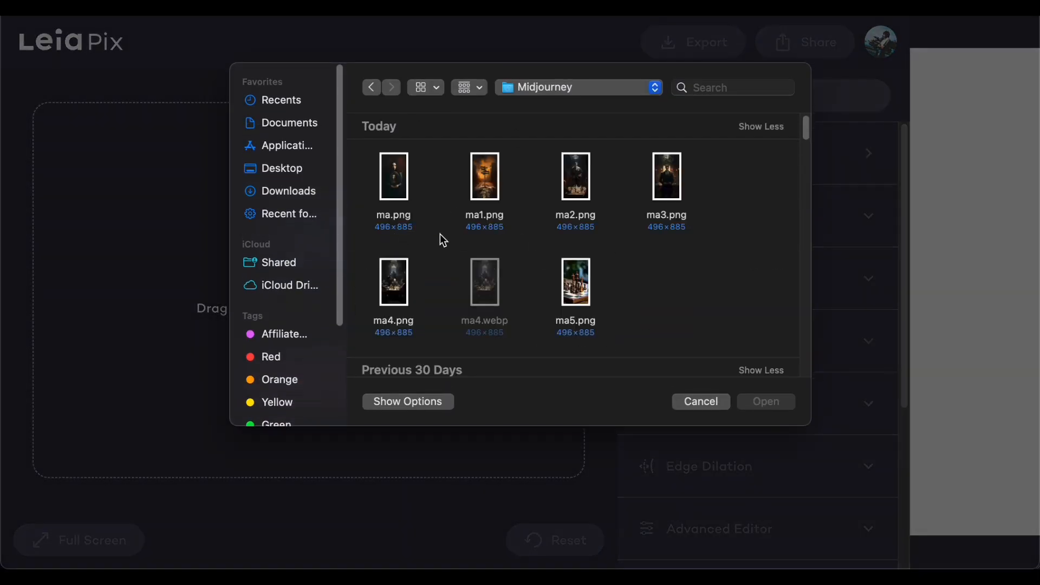
click(484, 218)
click(773, 405)
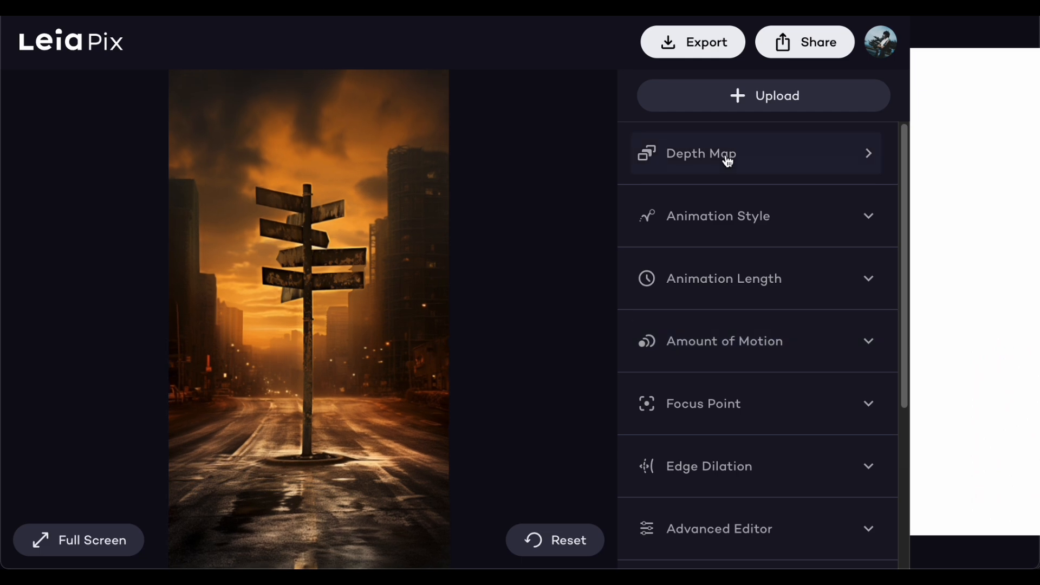
Compare the Circle, Wide Circle and Perspective animation styles on the crossroads image and choose Wide Circle.
click(748, 218)
scroll(820, 248, down, 2)
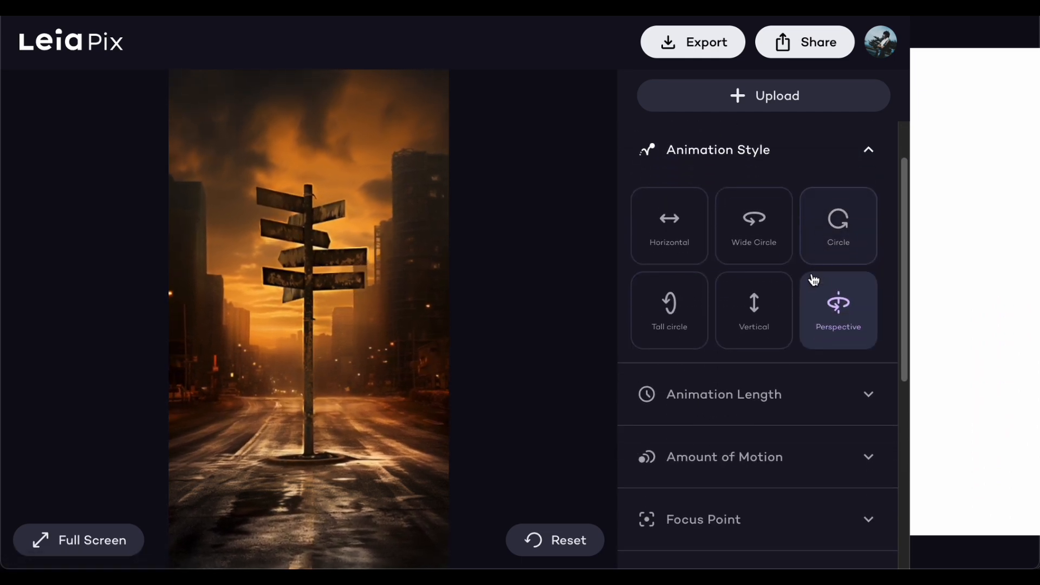
click(830, 234)
click(757, 236)
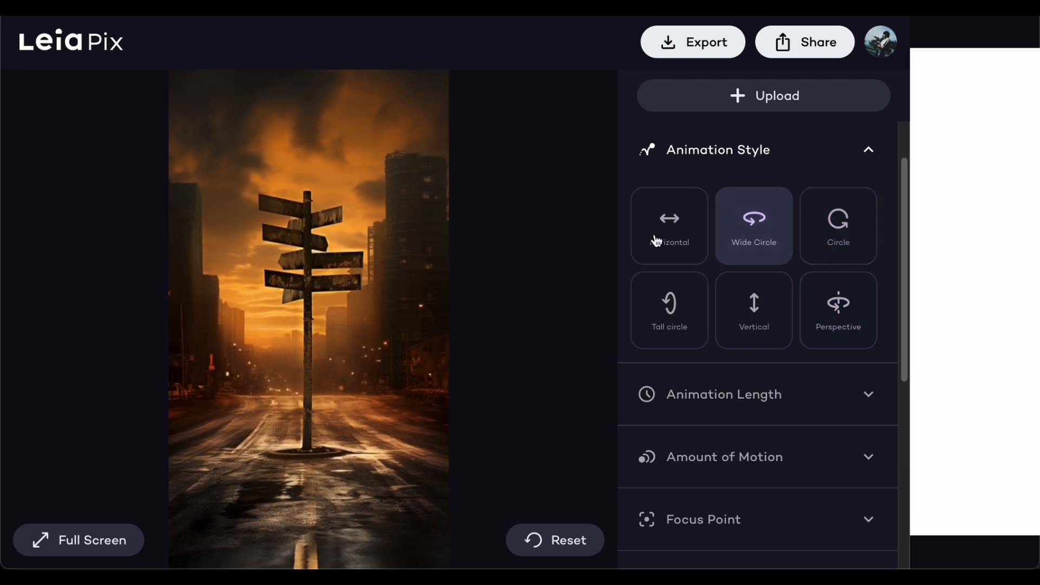
click(838, 324)
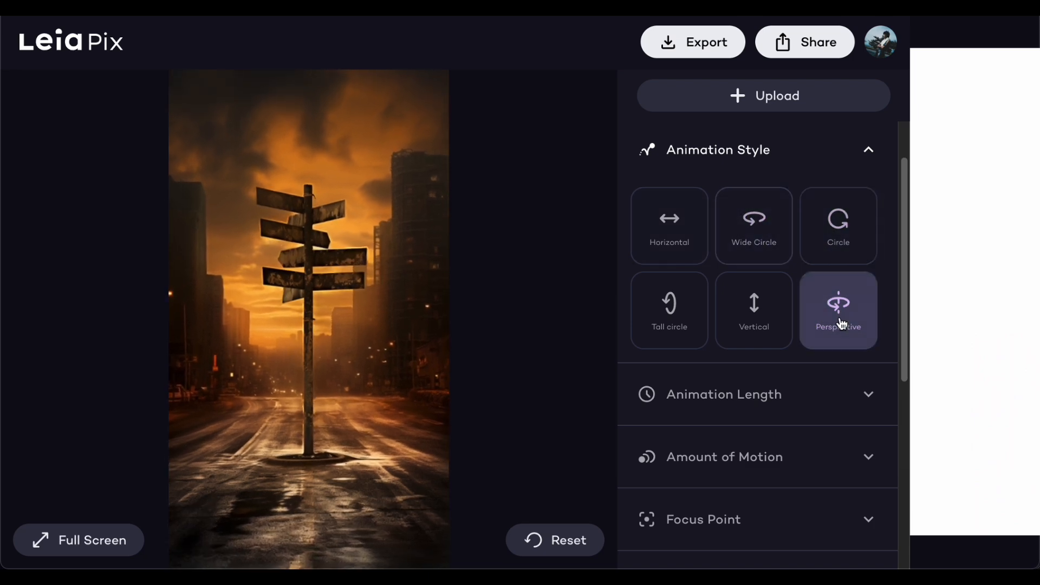
click(776, 252)
Set the animation length to the fourth of the five levels, one below the longest.
scroll(774, 327, down, 1)
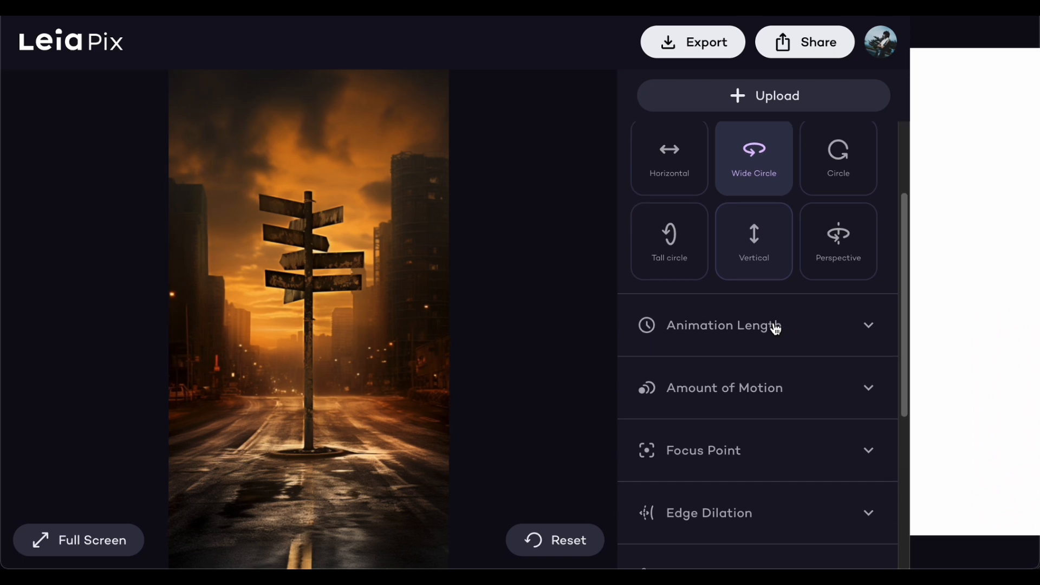
click(763, 297)
drag(763, 290, 813, 296)
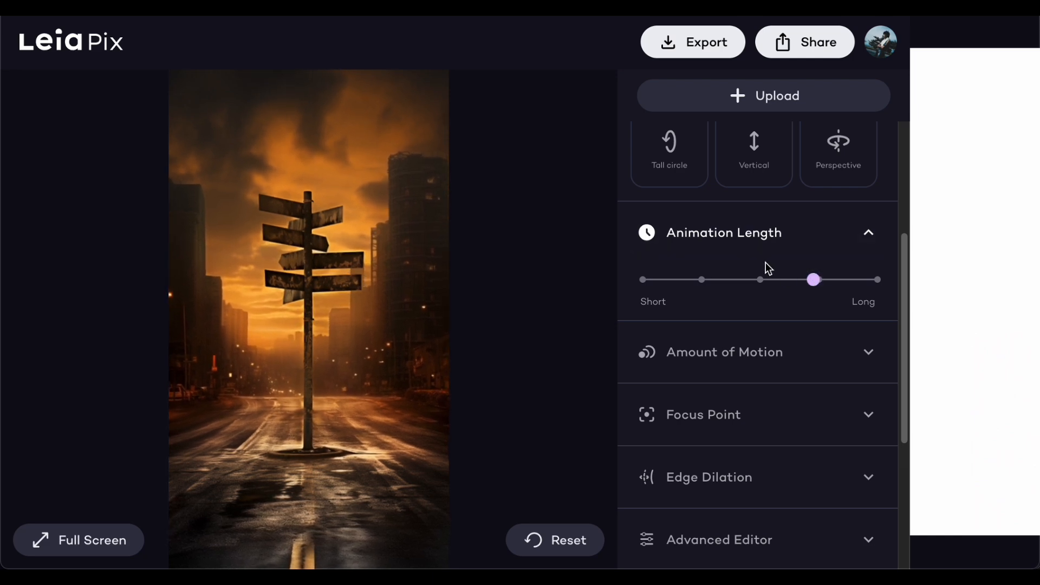
Open the Advanced Editor's amplitude settings for the crossroads animation.
scroll(766, 262, down, 2)
scroll(765, 262, down, 3)
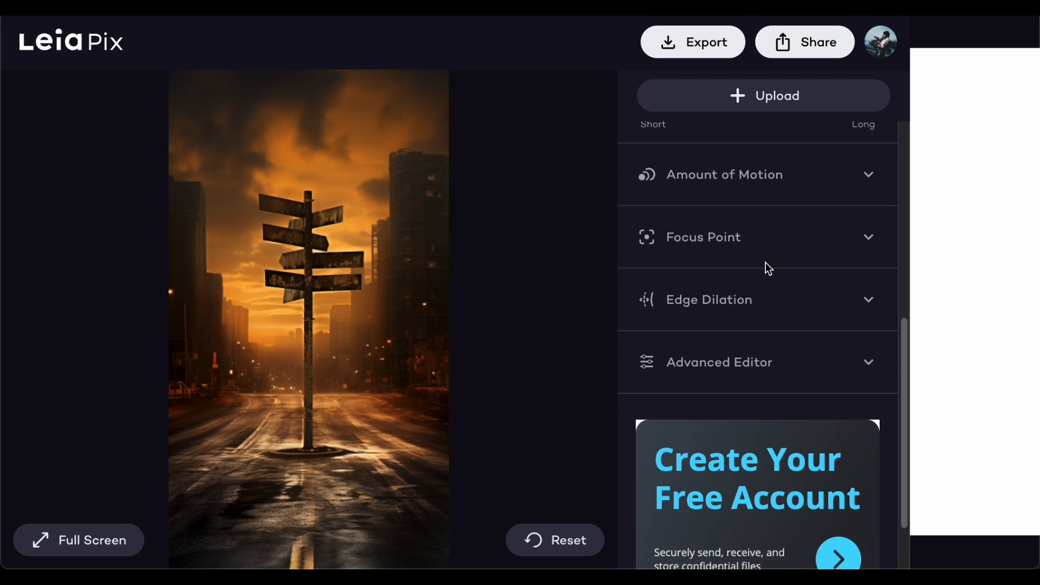
click(670, 281)
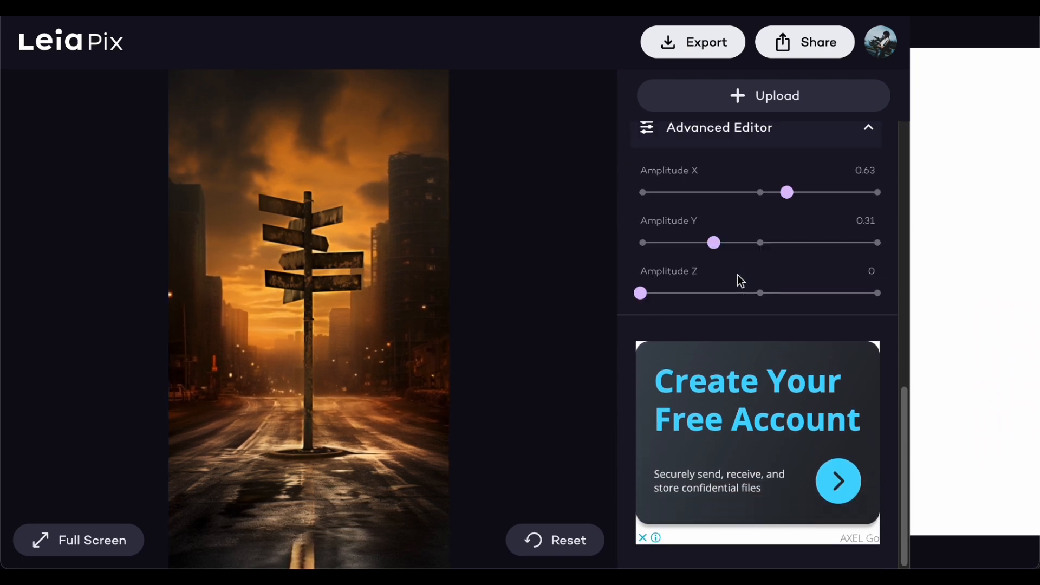
Set the amplitudes to X 0.34, Y 0.88 and Z 0.75, and the phases to X 1/4, Y 3/4 and Z 1/2.
drag(788, 186, 722, 196)
drag(717, 241, 848, 240)
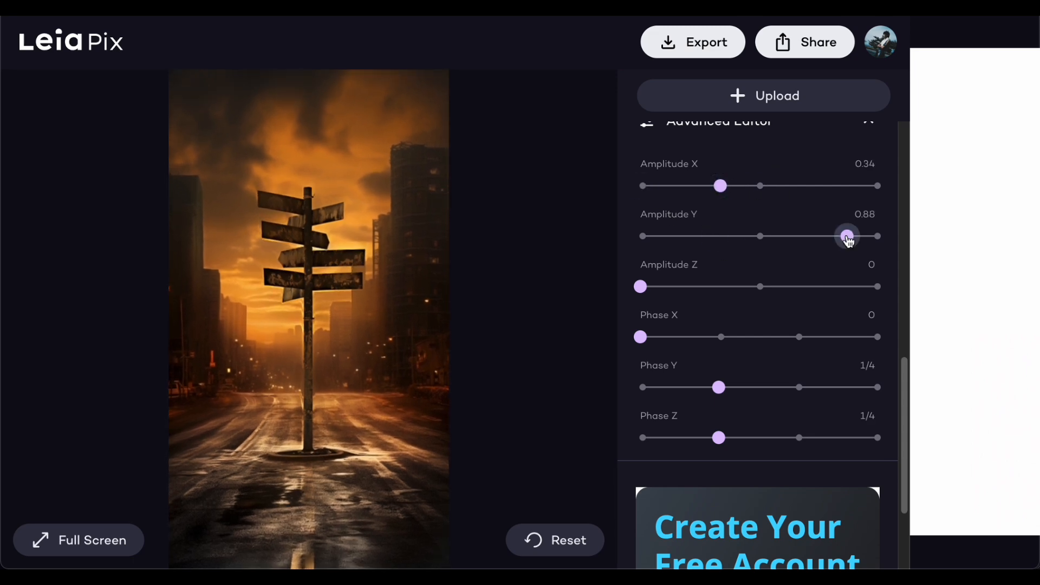
drag(640, 287, 818, 286)
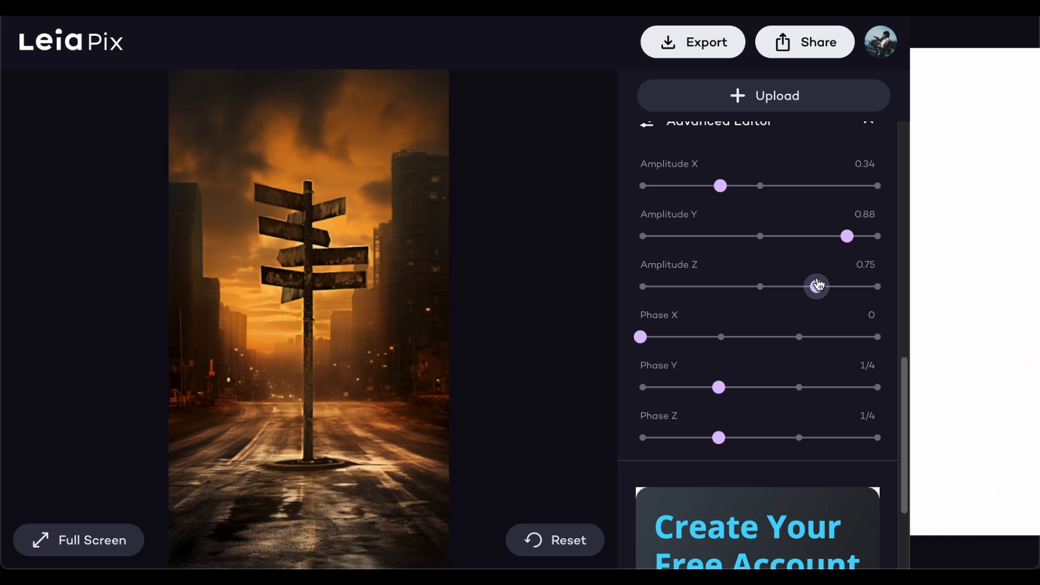
drag(642, 337, 757, 332)
drag(718, 388, 870, 388)
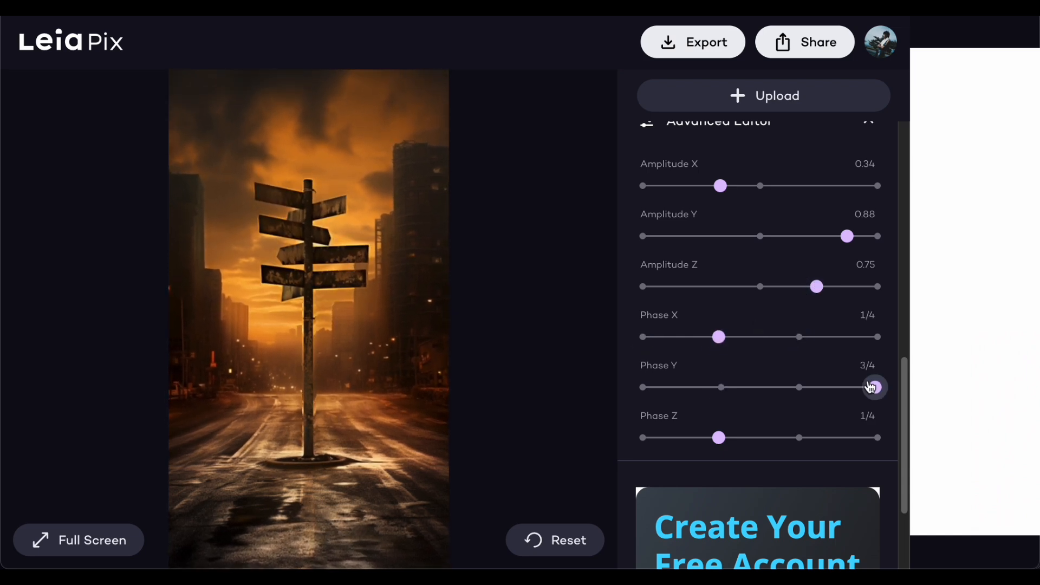
drag(719, 438, 809, 444)
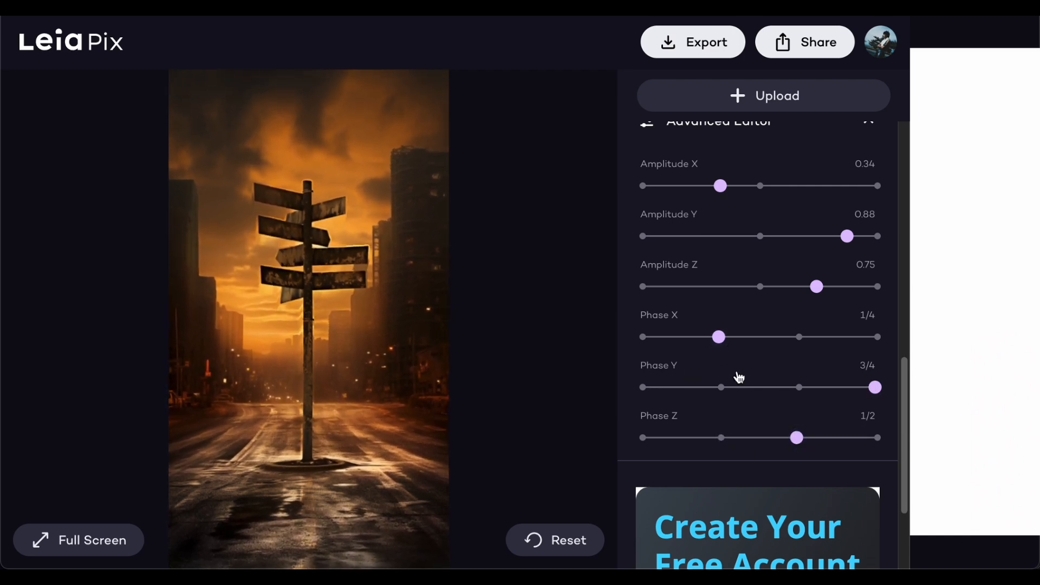
Export the crossroads animation as MP4 (limited to 720p) and save it.
click(704, 48)
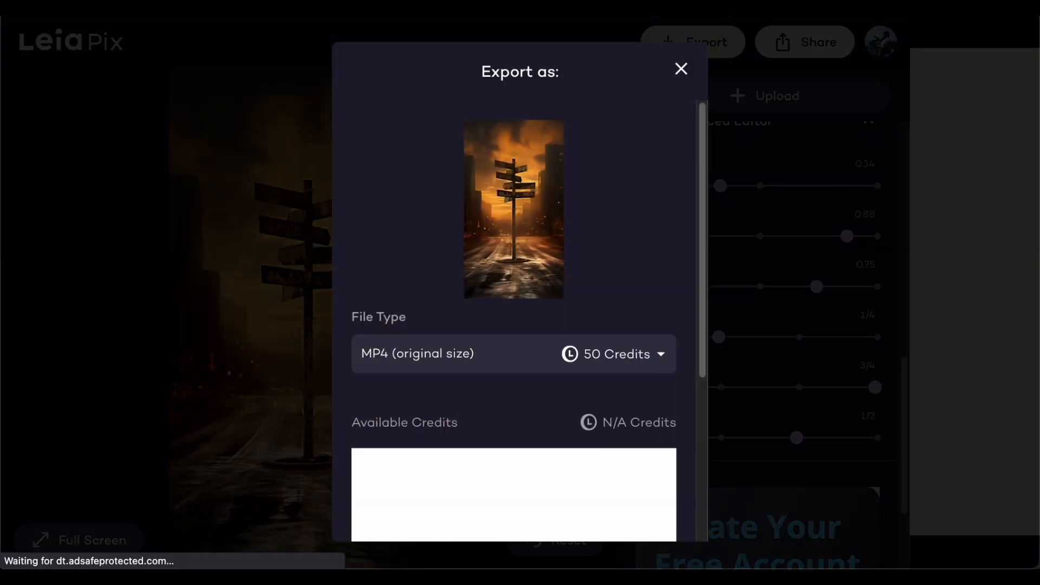
scroll(571, 343, down, 3)
scroll(572, 343, up, 2)
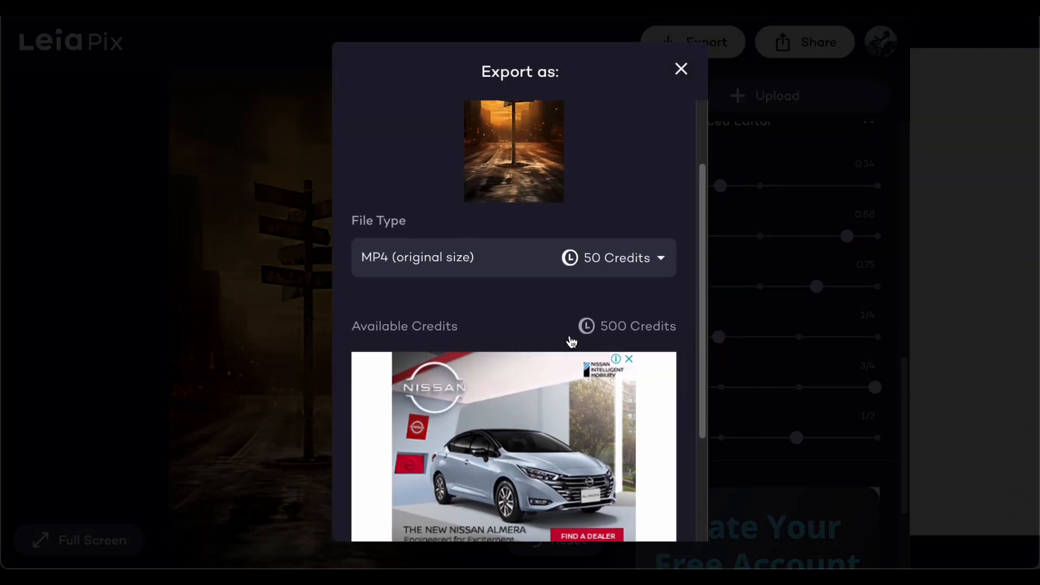
scroll(572, 341, up, 1)
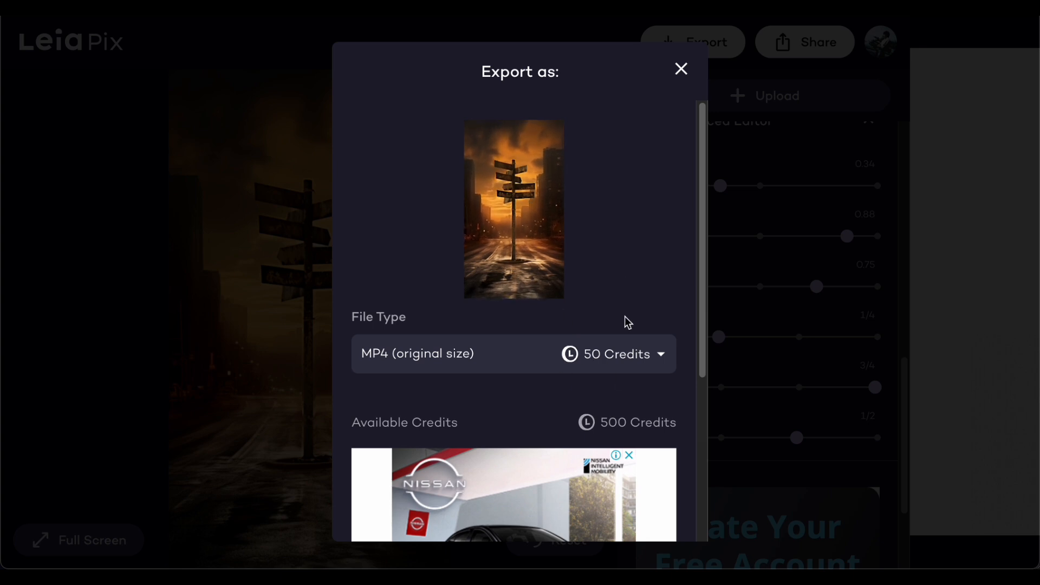
click(599, 366)
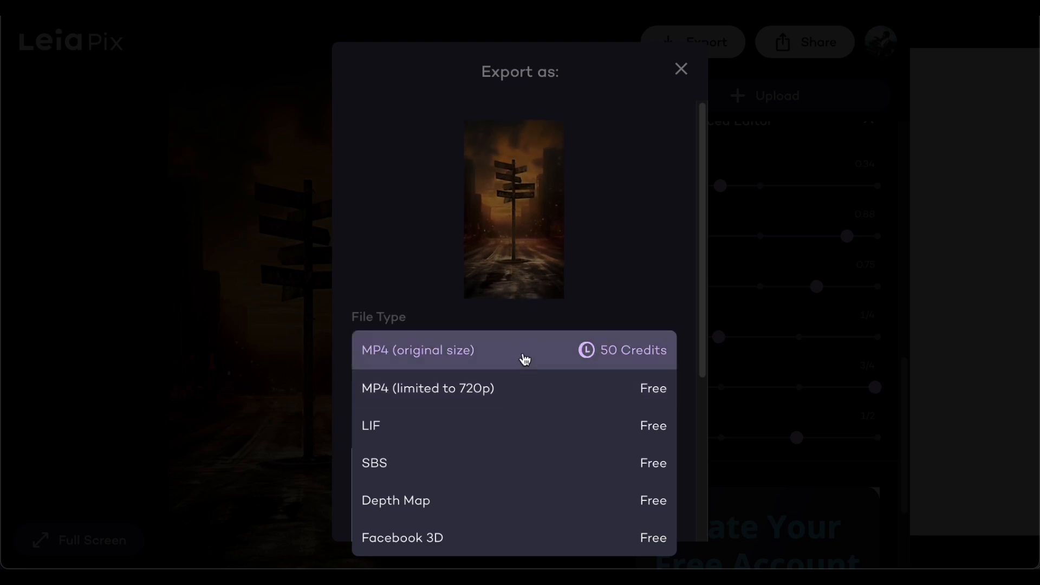
click(534, 391)
scroll(514, 412, down, 5)
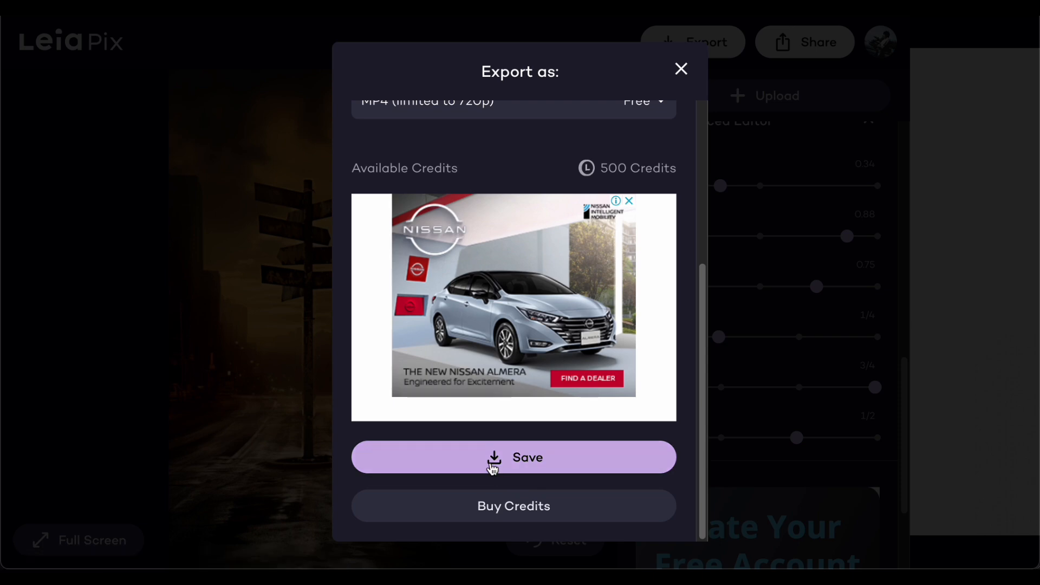
click(492, 464)
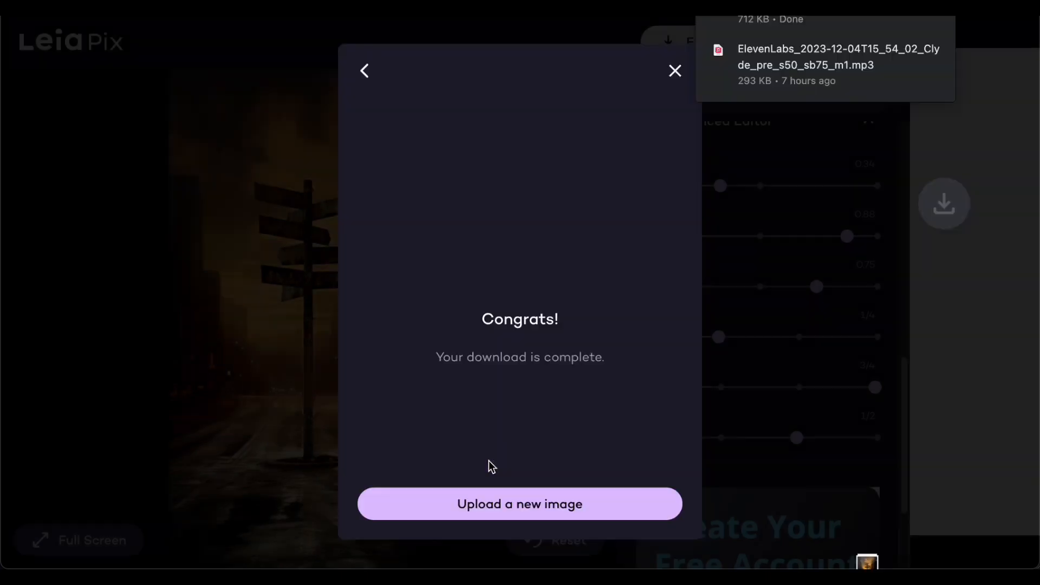
click(675, 70)
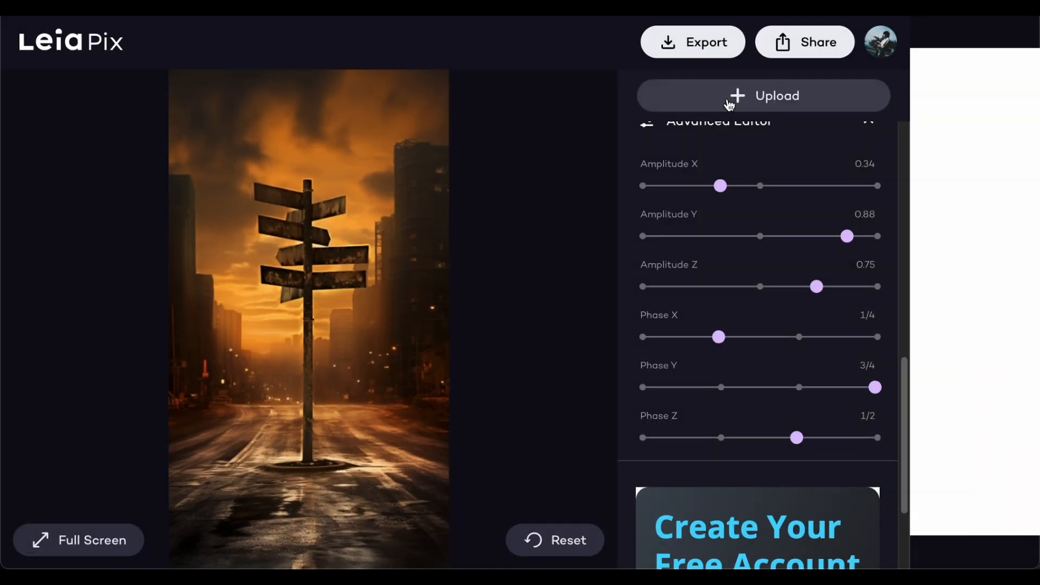
Upload the suited man image ma3.png and export its animation with the same settings.
click(766, 95)
click(667, 176)
click(788, 402)
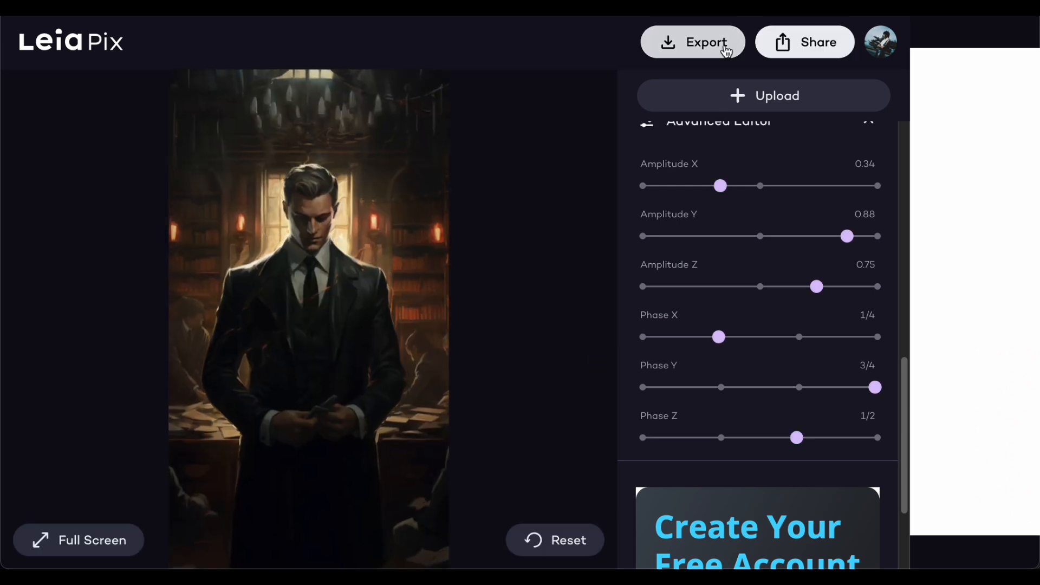
click(724, 53)
click(544, 460)
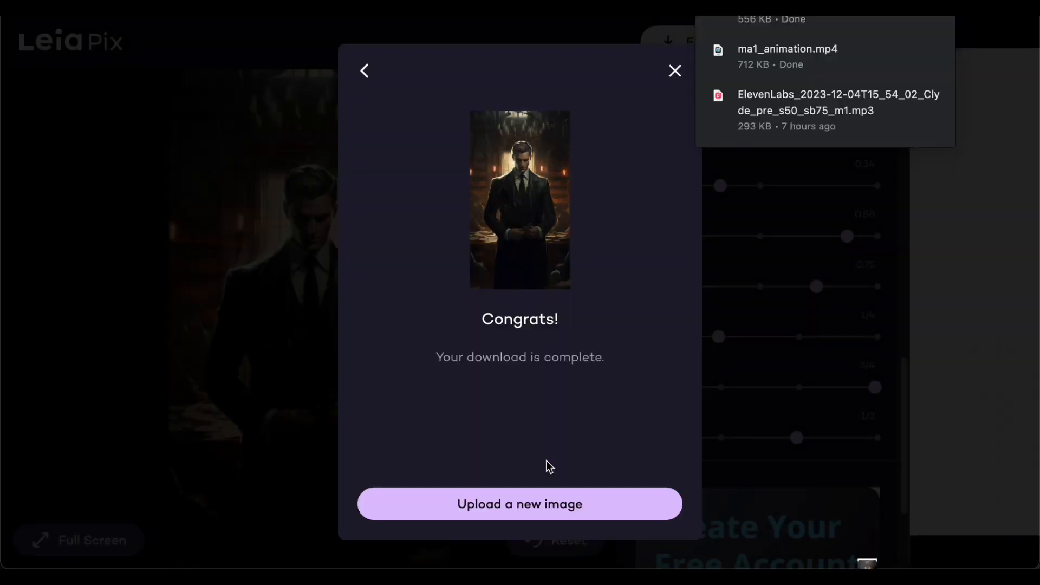
click(675, 70)
Upload the chess table image ma4.png and export its animation with the same settings.
click(722, 102)
click(387, 317)
click(769, 403)
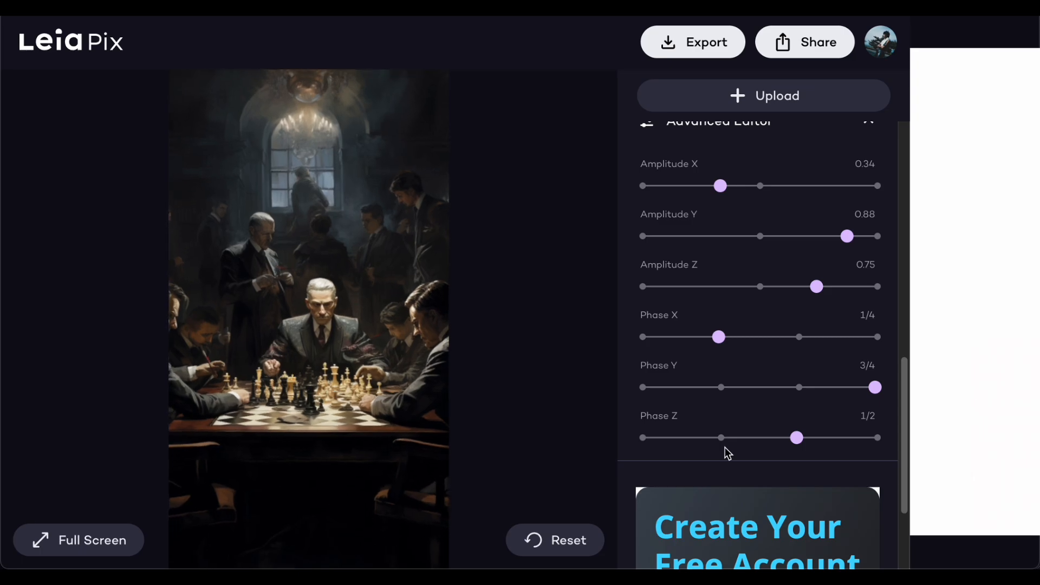
click(704, 48)
click(528, 464)
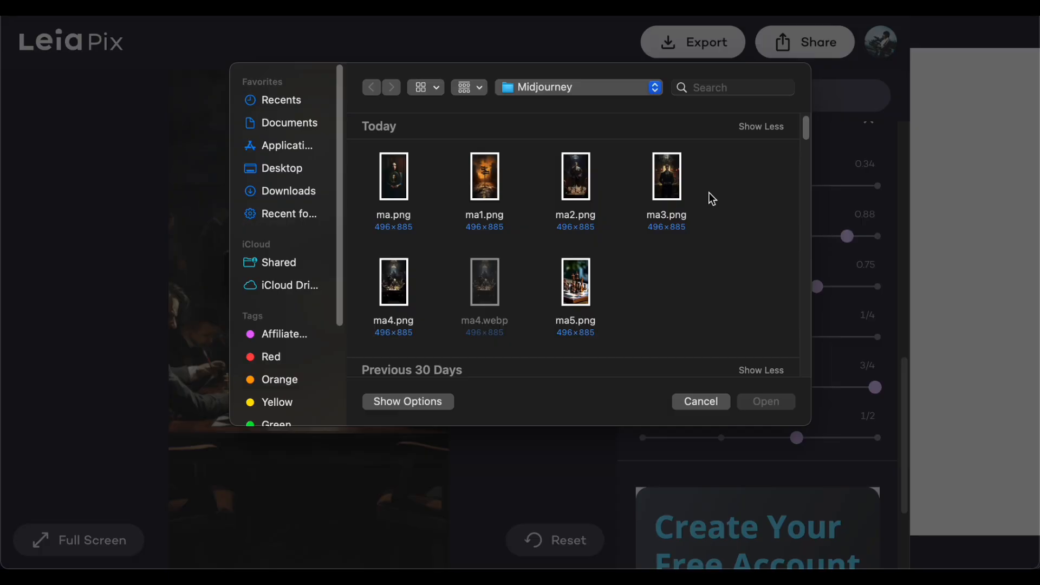
Upload the chess pieces image ma5.png from the Midjourney folder.
click(575, 265)
click(767, 400)
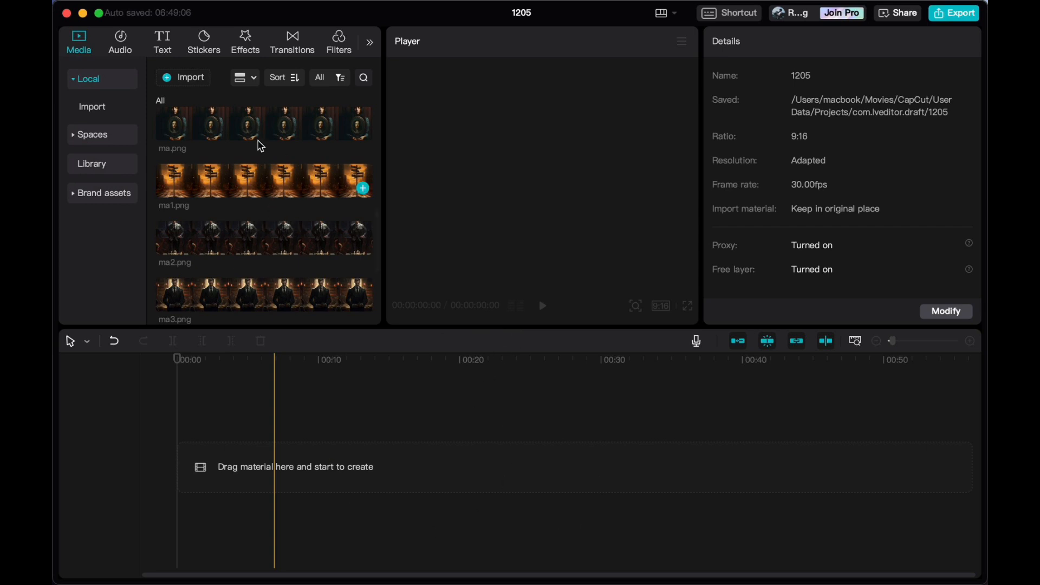
Switch to CapCut and import ma.png, ma1.png through ma5.png and ma4.webp from the Midjourney folder.
click(195, 83)
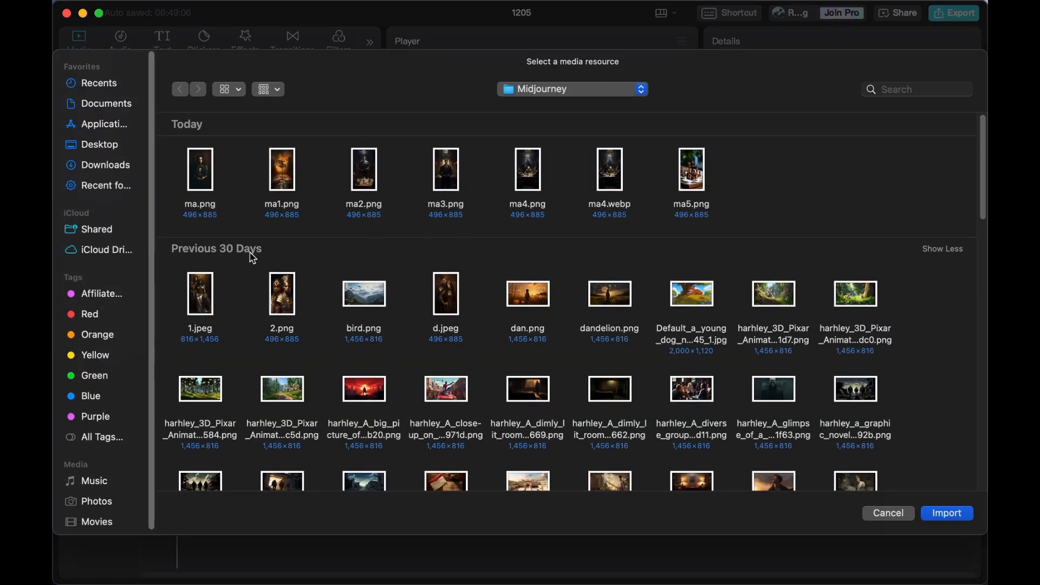
click(191, 214)
shift+click(284, 215)
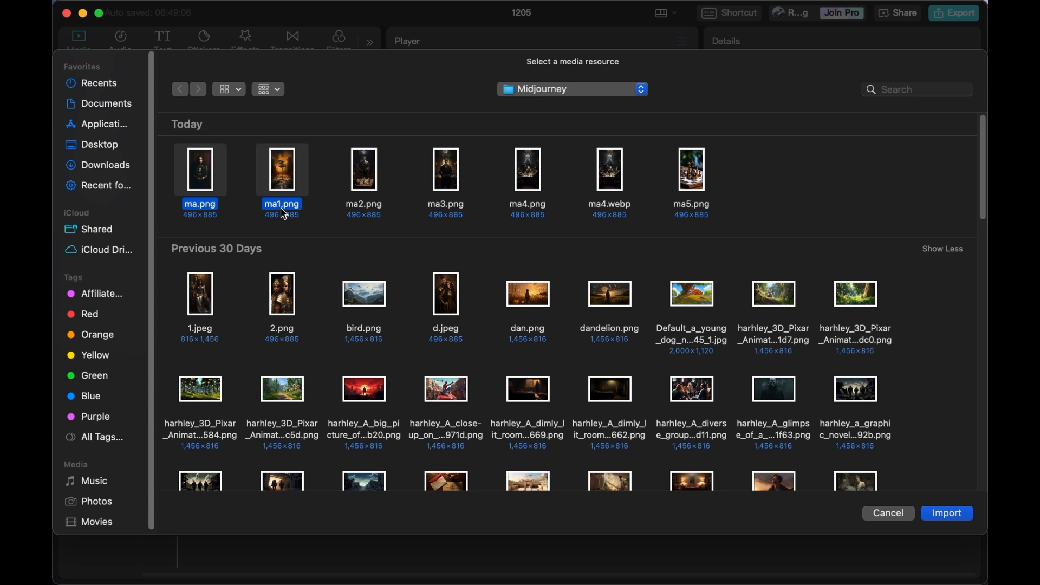
shift+click(380, 204)
shift+click(447, 204)
shift+click(521, 206)
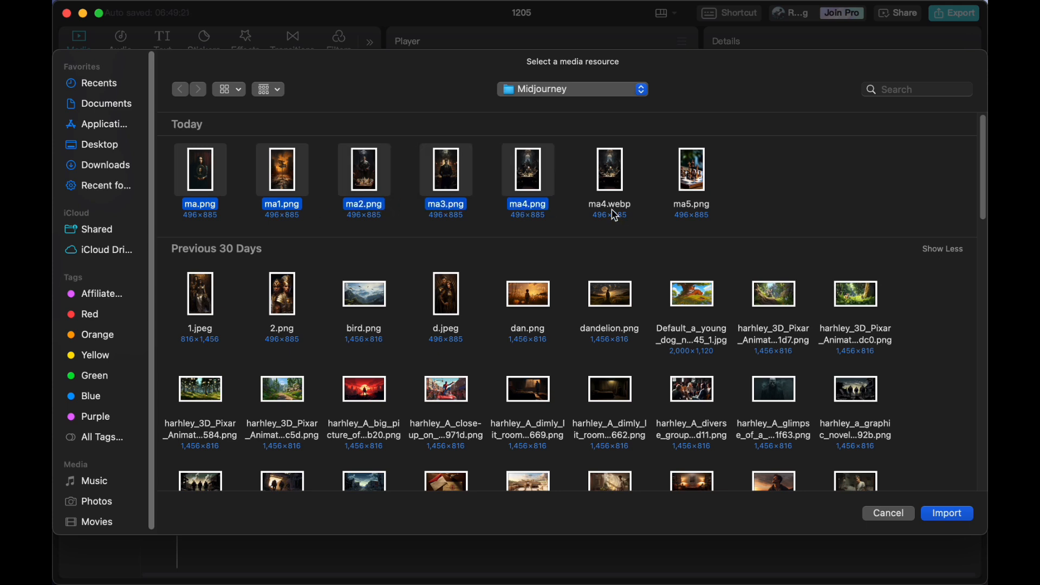
shift+click(621, 212)
shift+click(698, 210)
click(949, 519)
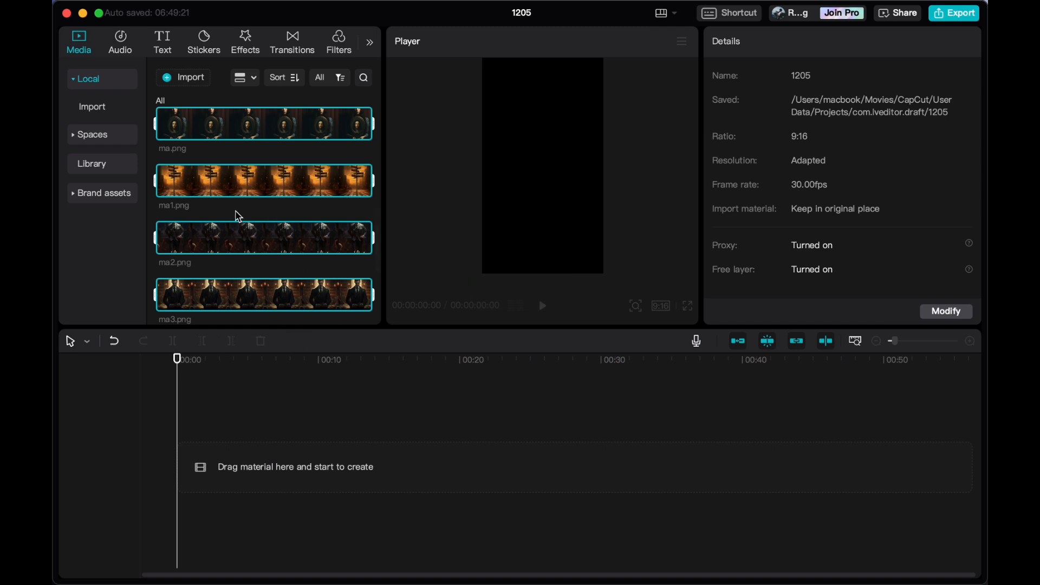
Place the Soothsayer music and the ElevenLabs voice-over on separate audio tracks at the start of the timeline.
drag(249, 252, 176, 536)
drag(265, 190, 177, 488)
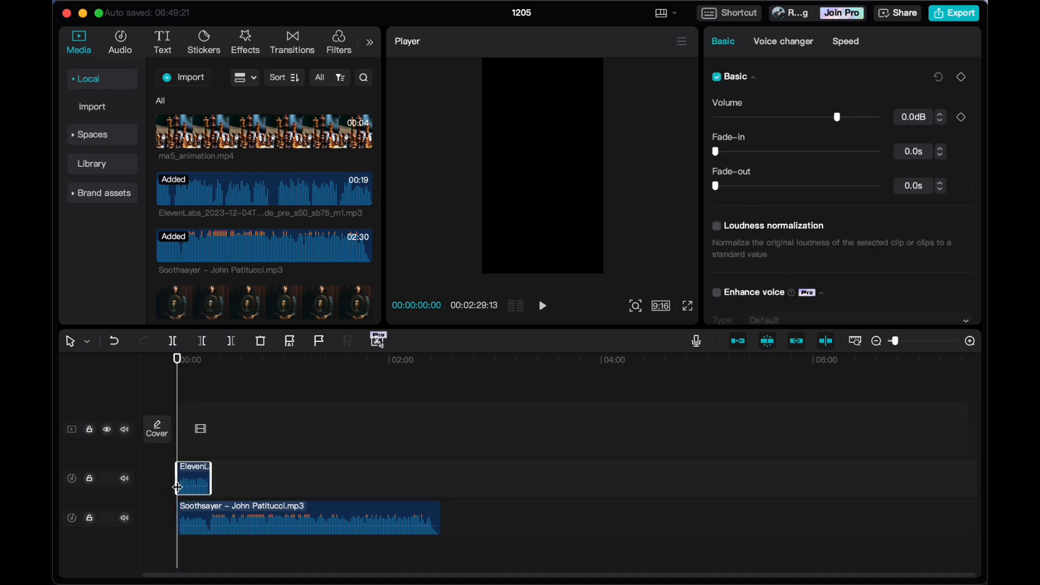
Place the ma5, ma4, ma3 and ma1 animation clips one after another on the main video track.
scroll(296, 200, up, 3)
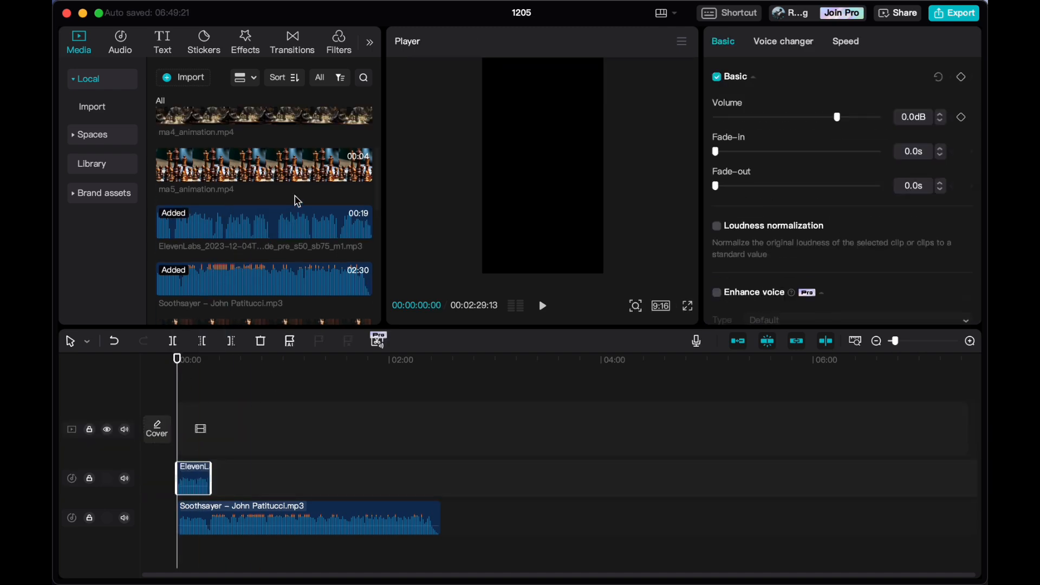
scroll(298, 202, down, 2)
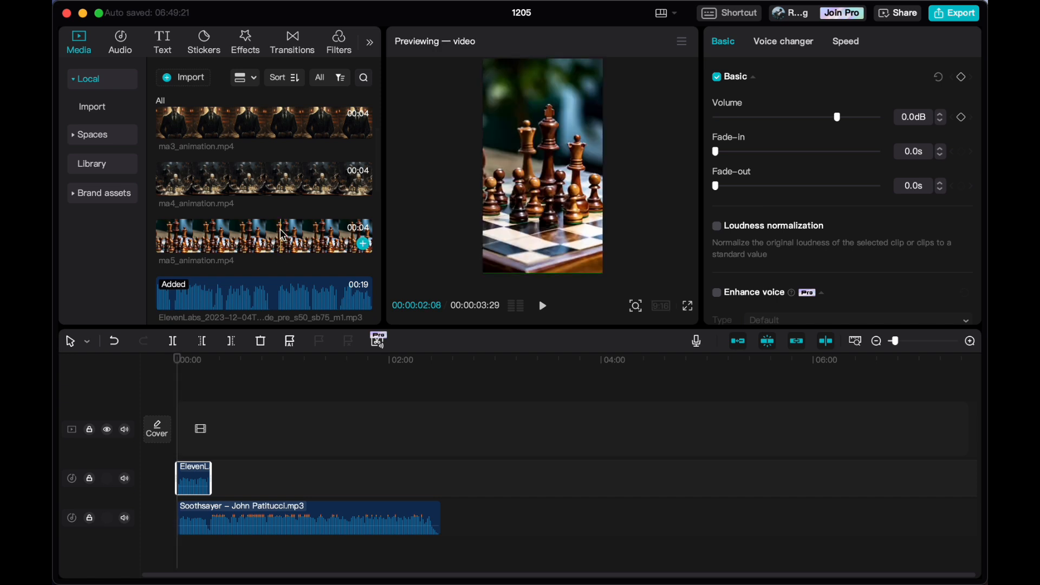
drag(282, 234, 184, 435)
drag(325, 182, 202, 436)
scroll(255, 204, up, 2)
drag(255, 202, 215, 430)
drag(290, 138, 204, 430)
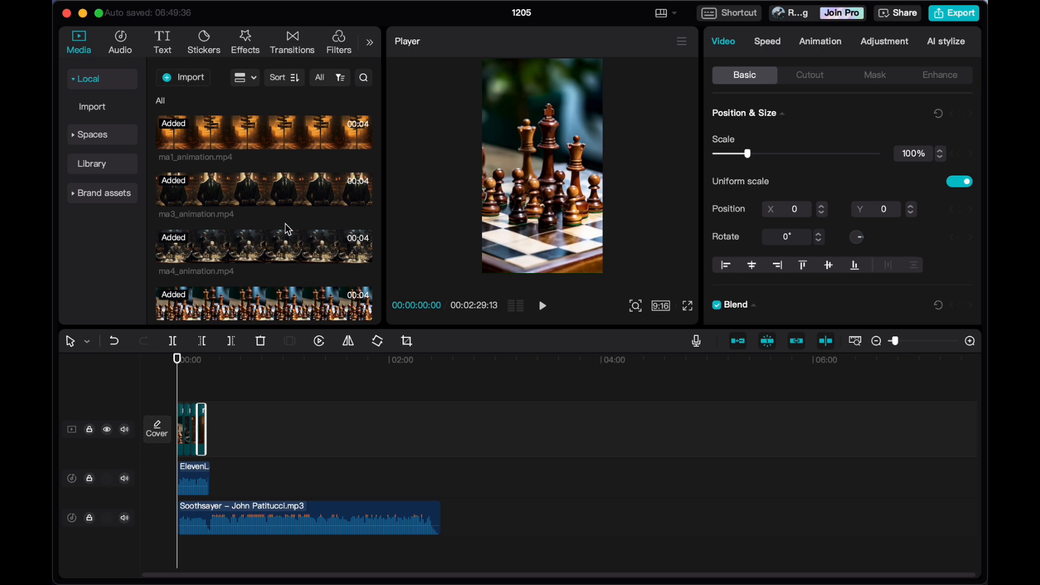
Switch the project's aspect ratio to Original and set it back to 9:16.
scroll(298, 238, down, 1)
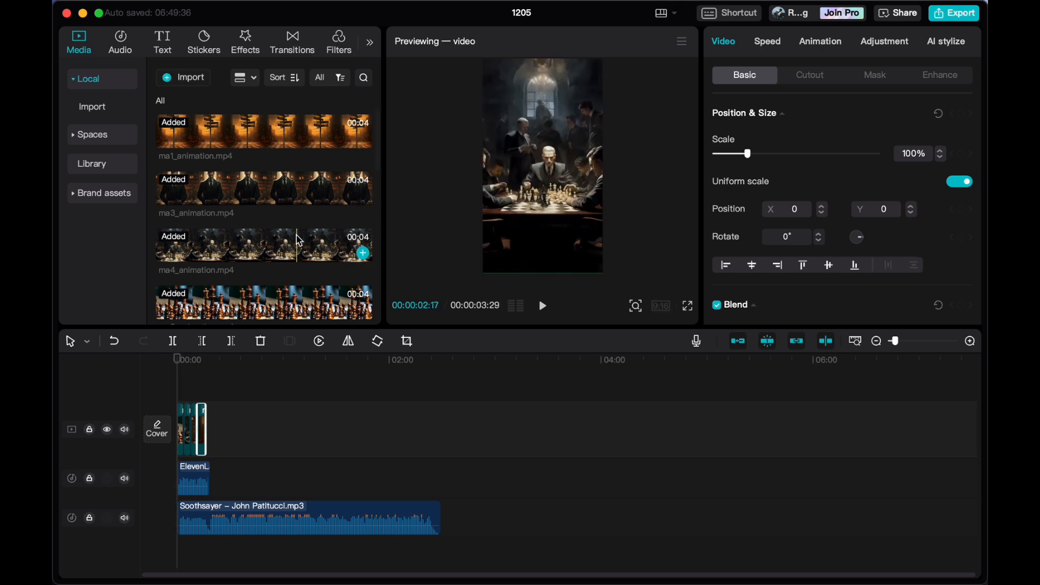
scroll(301, 240, down, 5)
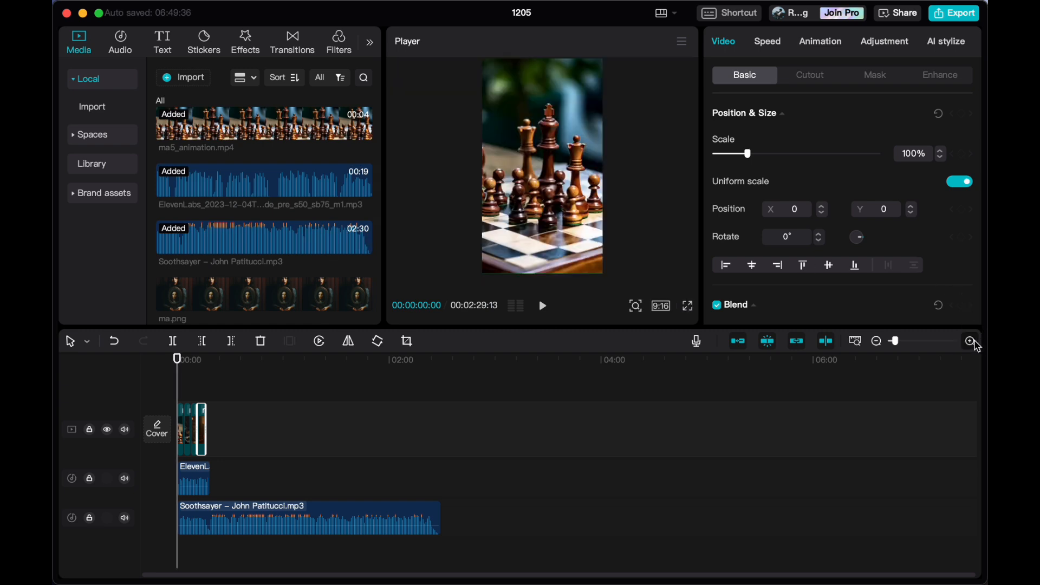
click(970, 342)
click(971, 341)
click(971, 341)
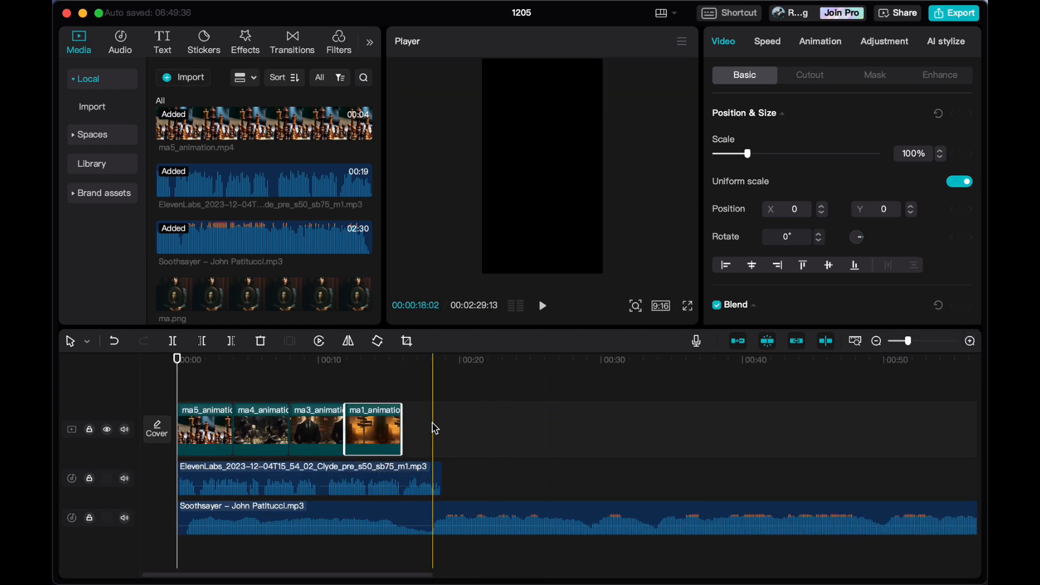
click(661, 306)
click(704, 319)
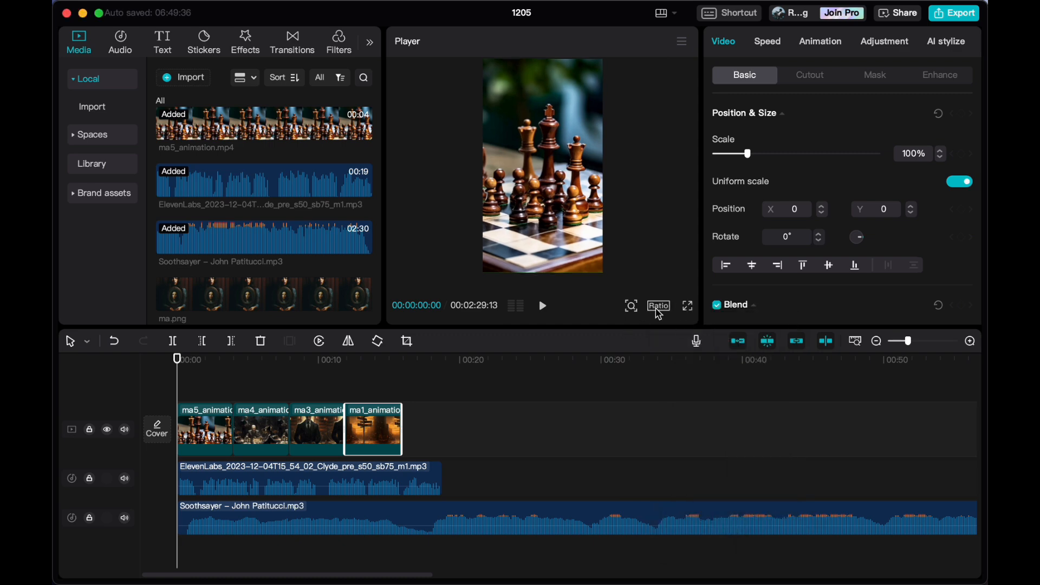
click(660, 305)
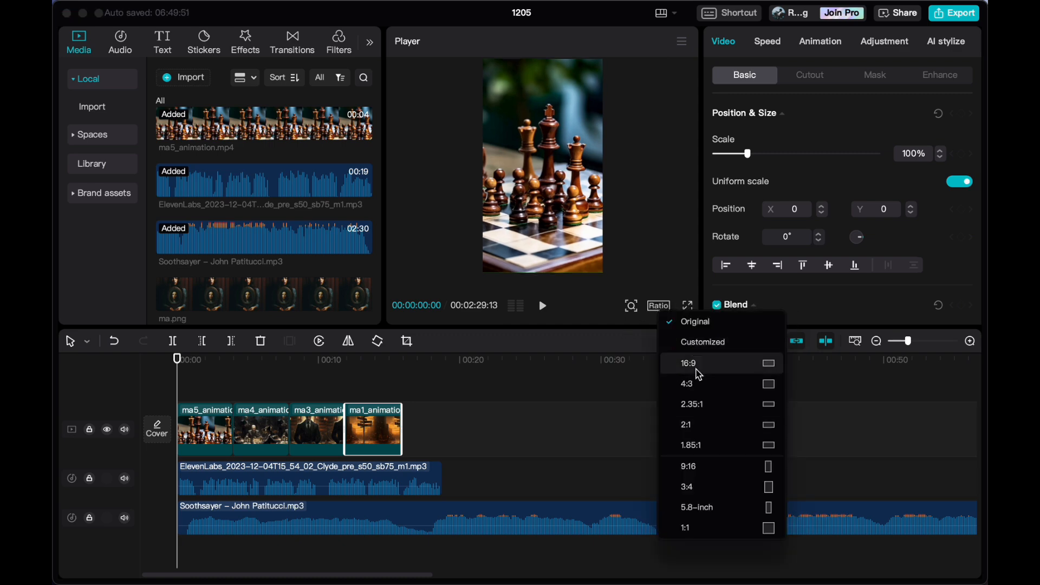
click(758, 466)
Cut the Soothsayer music off at the end of the voice-over and give it a 1.7 s fade-out.
click(447, 522)
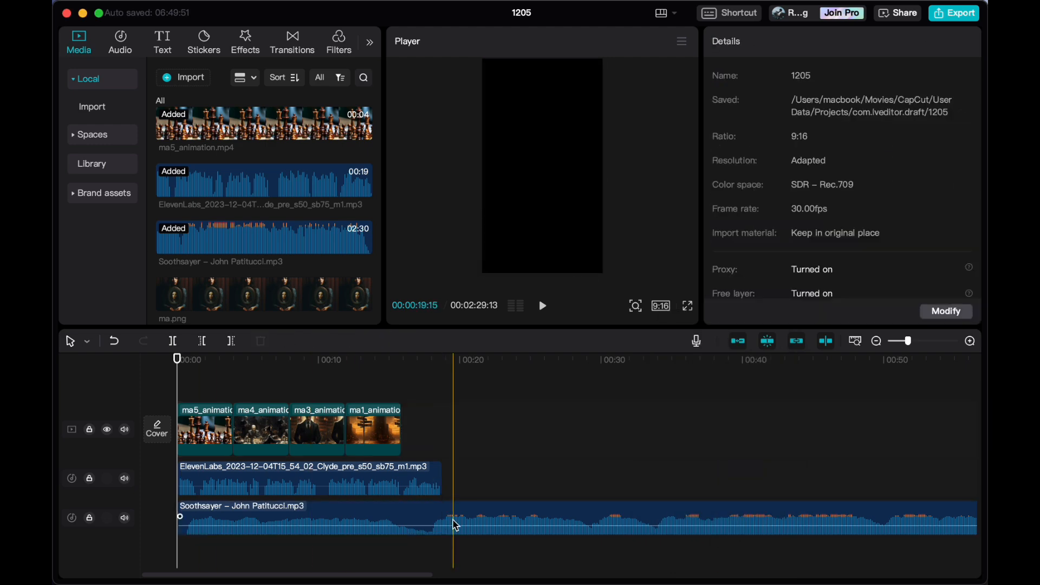
key(ctrl+b)
key(Delete)
click(434, 520)
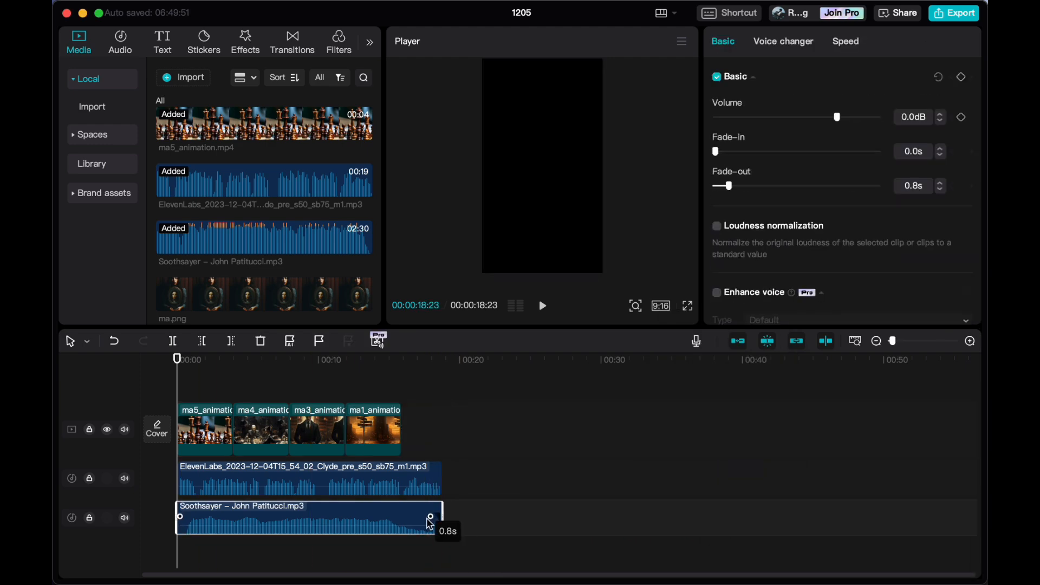
drag(440, 506, 417, 506)
Move the ma1_animation clip to the start of the main video track.
scroll(265, 248, down, 5)
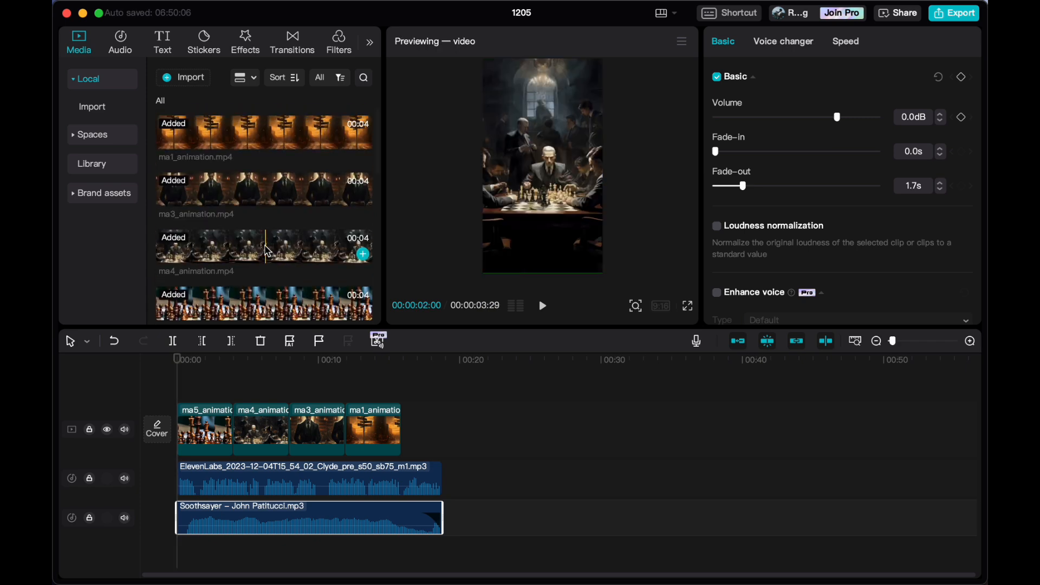
scroll(268, 251, down, 5)
drag(372, 431, 201, 429)
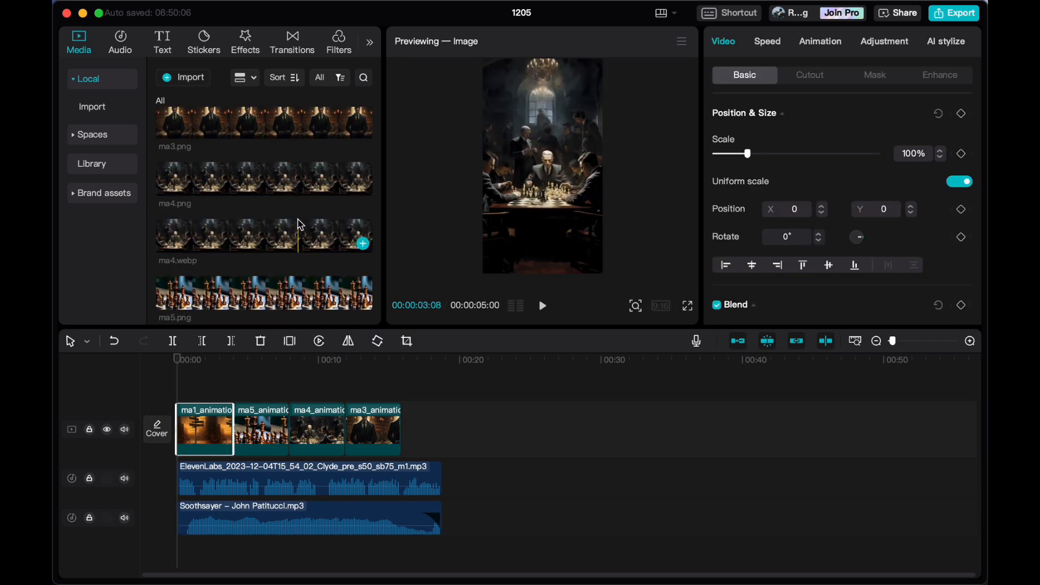
Add ma2.png after the ma3_animation clip so it ends with the voice-over, and play the sequence.
scroll(300, 225, up, 10)
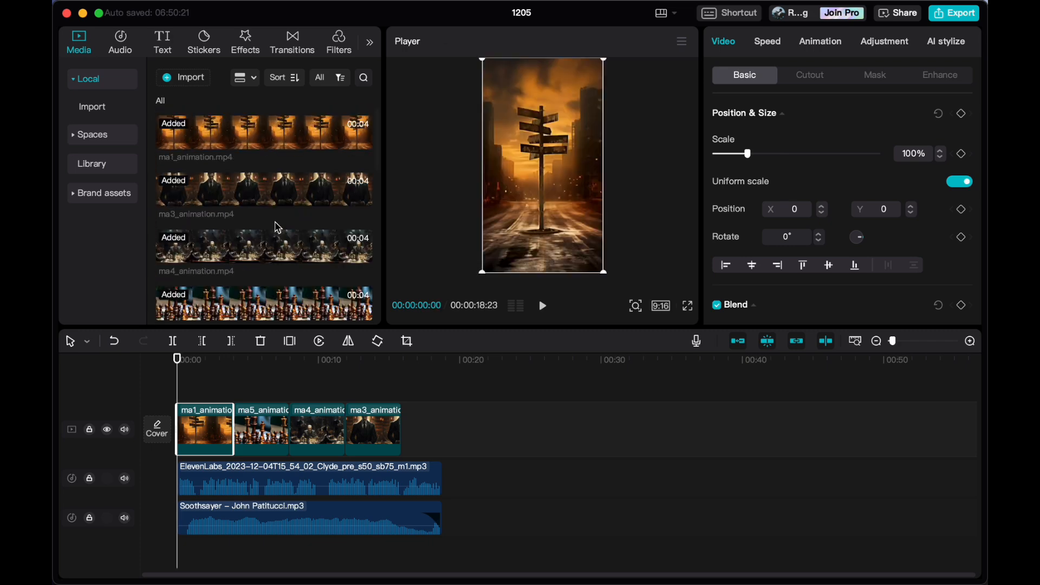
scroll(277, 206, down, 10)
drag(292, 223, 444, 435)
key(space)
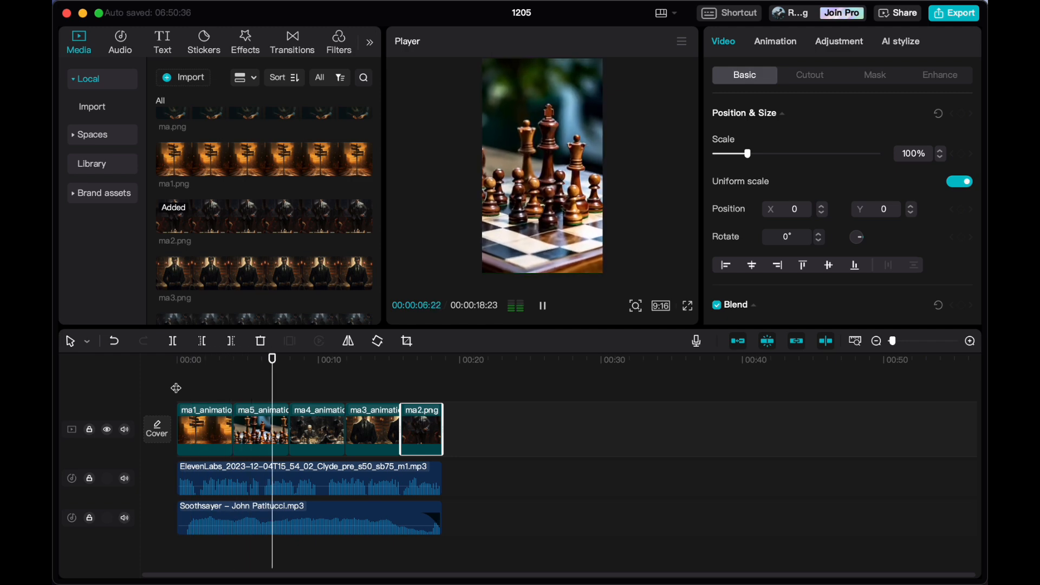
Apply the Wave…lide combo animation to the ma2.png clip with a 2.9 s duration.
click(777, 42)
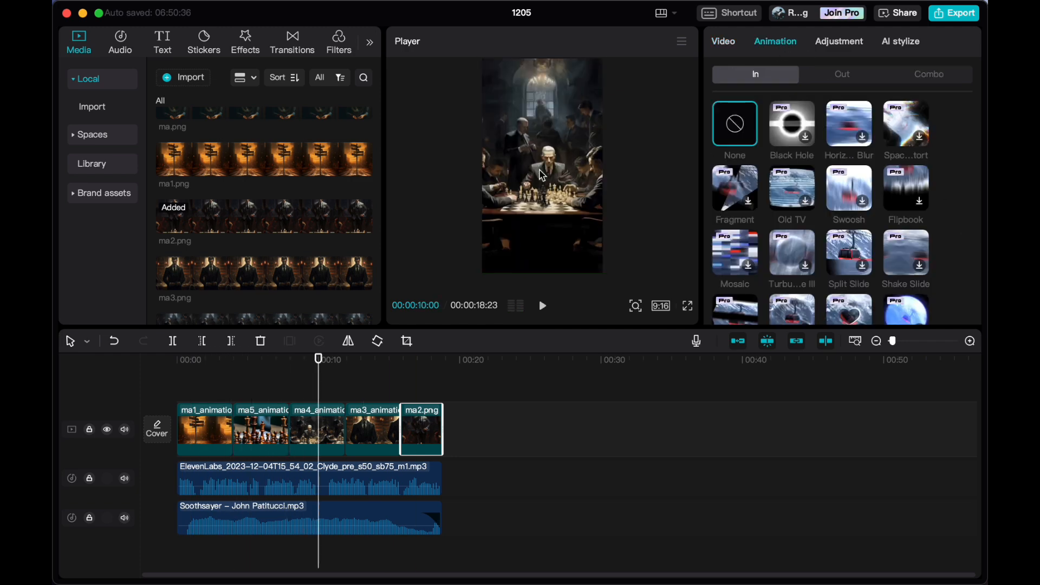
scroll(870, 248, down, 5)
click(928, 76)
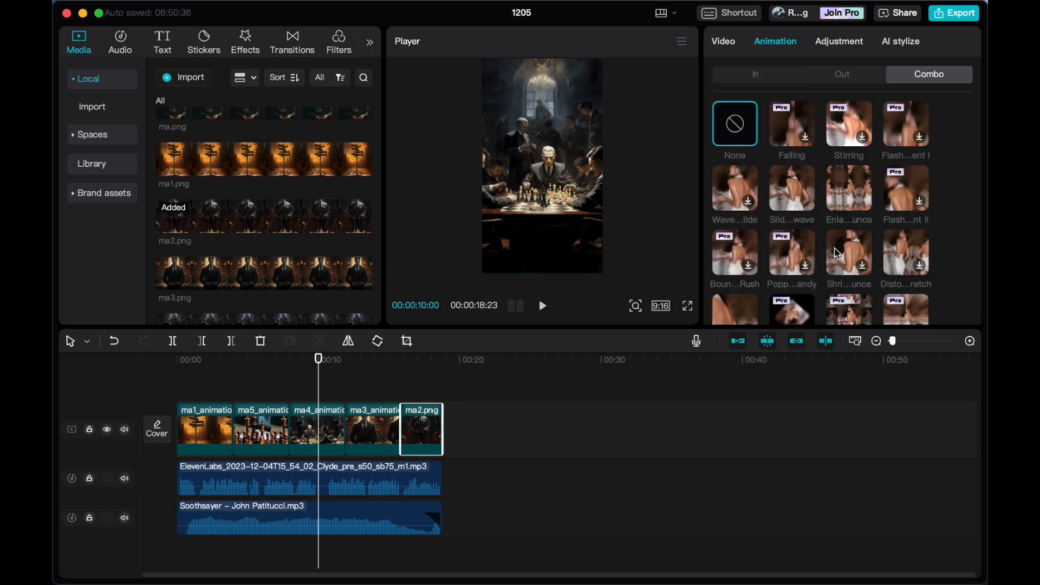
click(742, 191)
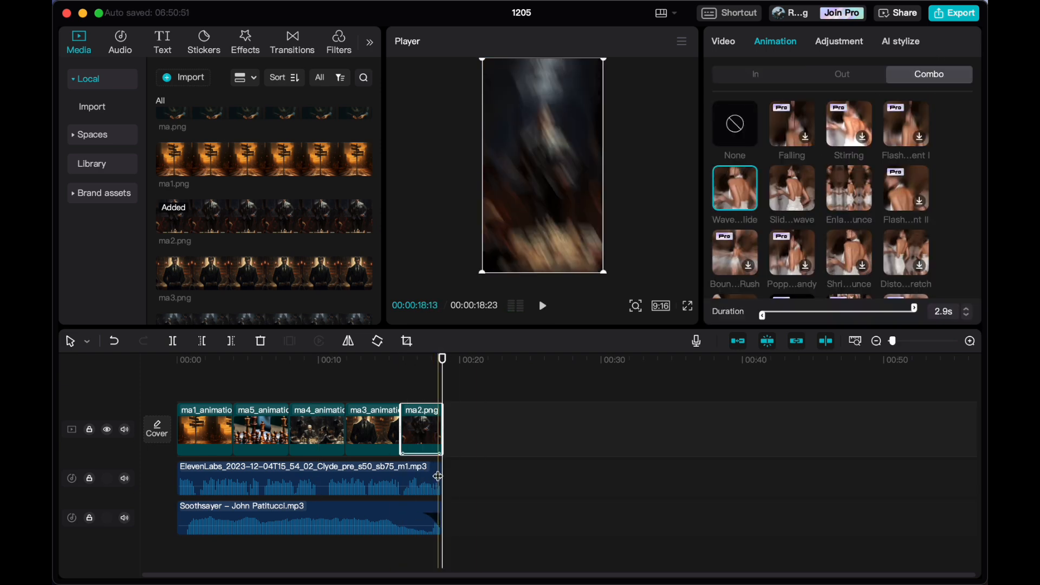
Lengthen the Soothsayer music's fade-out to 6.1 s and play the sequence from the start.
click(418, 518)
click(184, 389)
key(space)
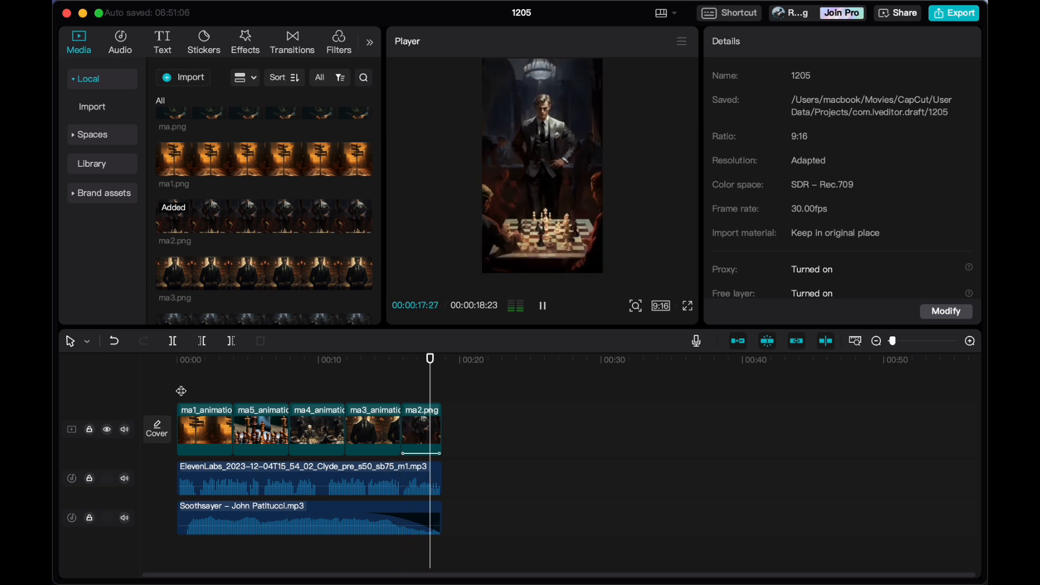
Extend the ma2.png clip and the Soothsayer music to end at 00:00:19:10, and play the ending.
drag(438, 413, 449, 413)
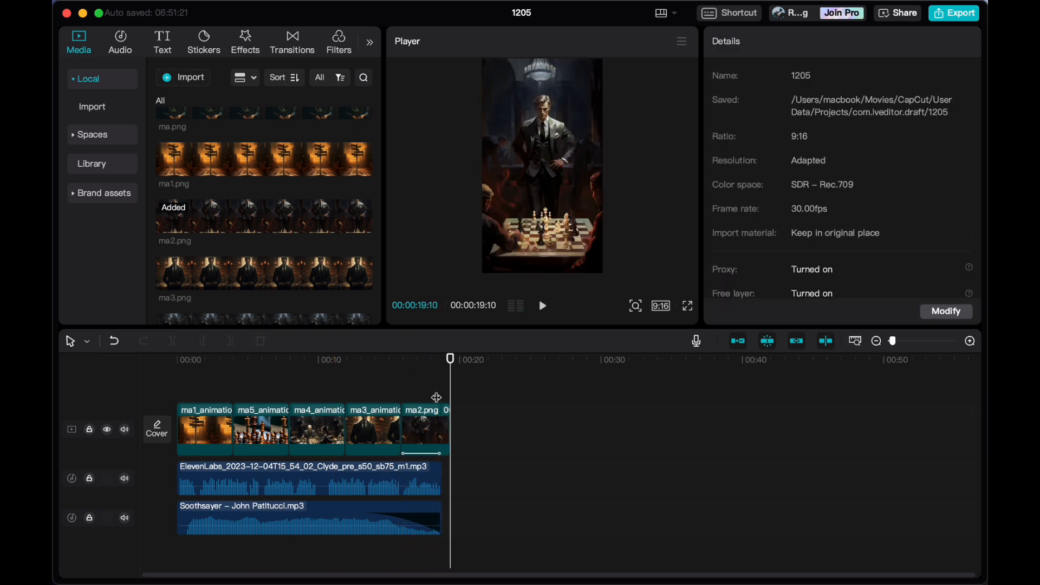
drag(440, 512, 450, 509)
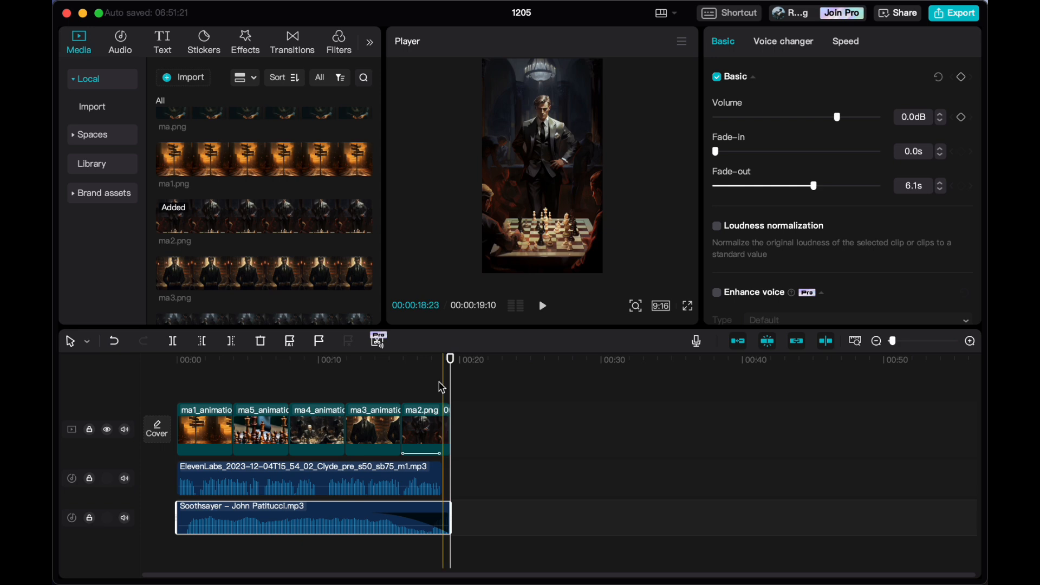
click(432, 386)
key(space)
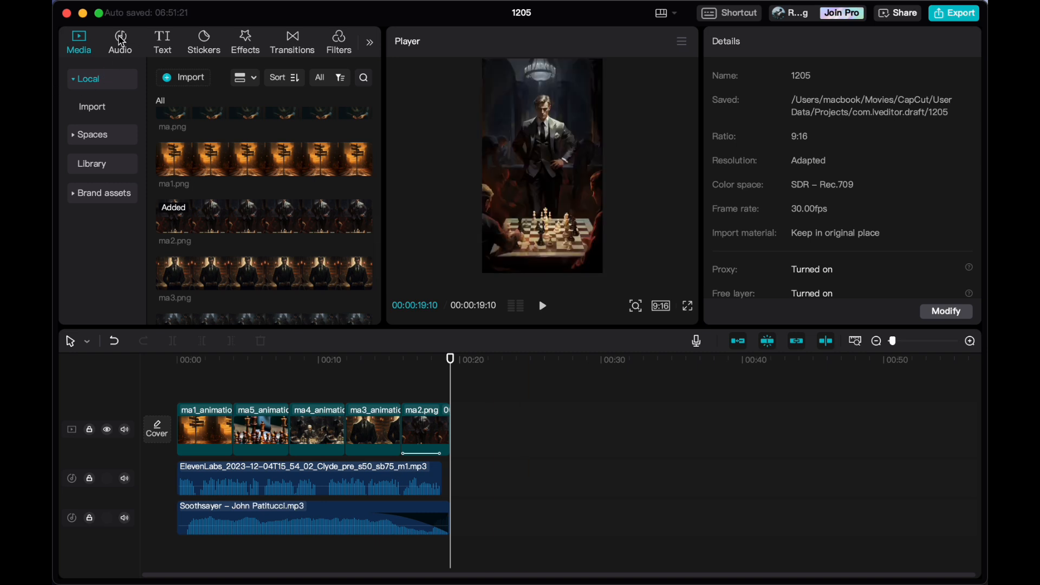
Generate auto captions for the voice-over with English as the spoken language.
click(161, 50)
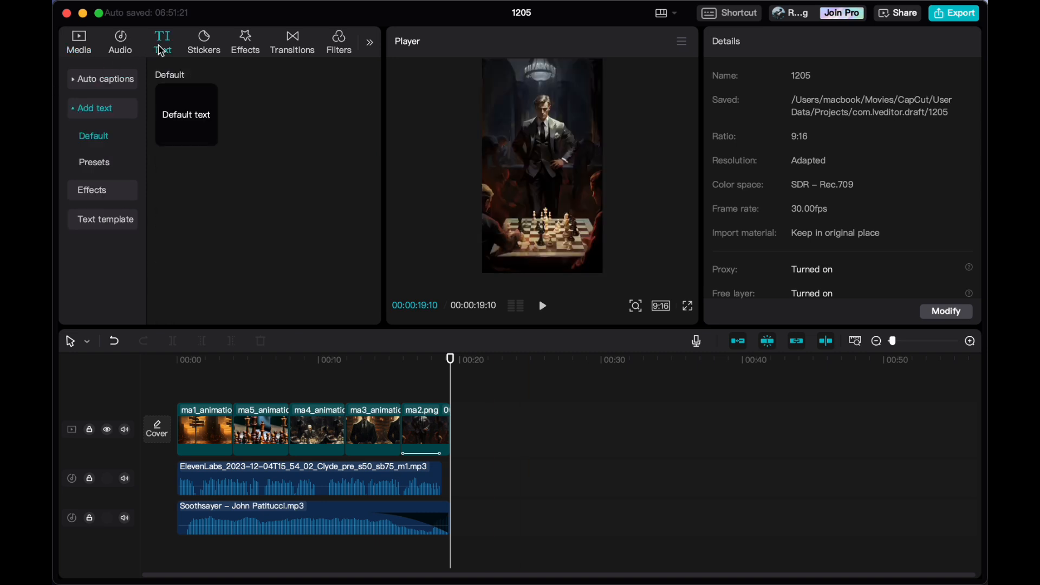
click(95, 86)
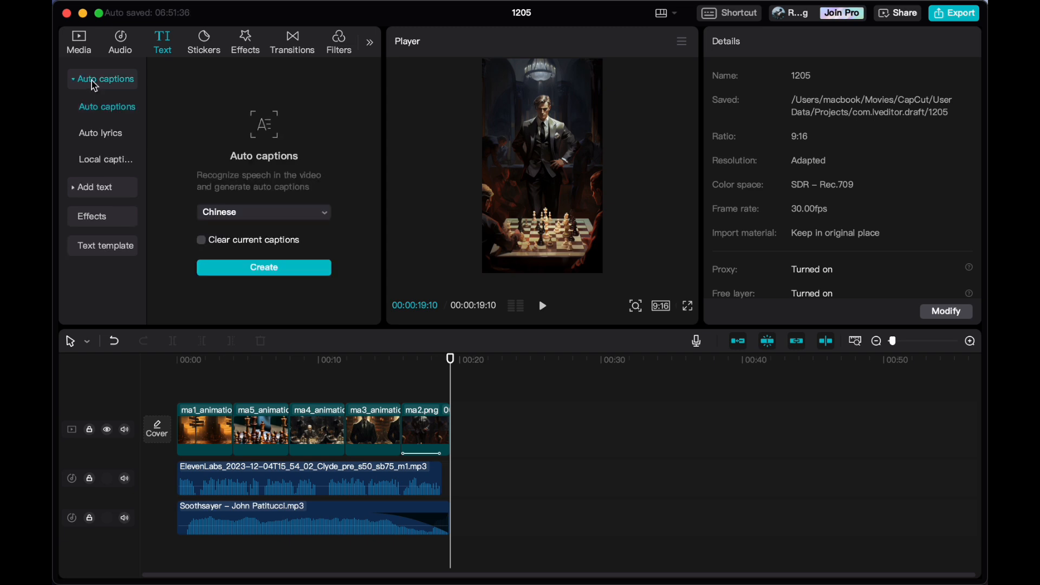
click(272, 214)
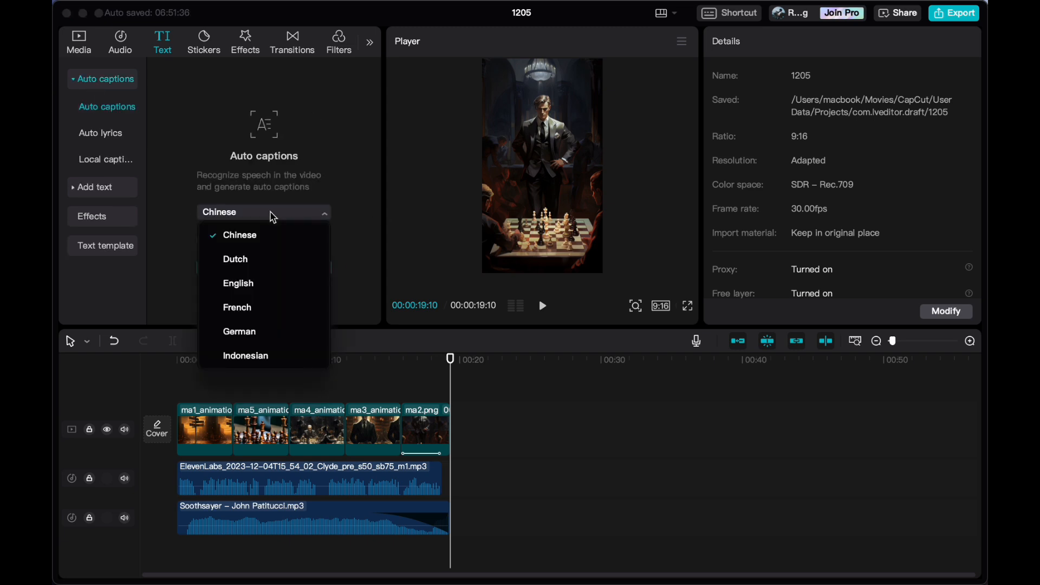
click(258, 281)
click(261, 269)
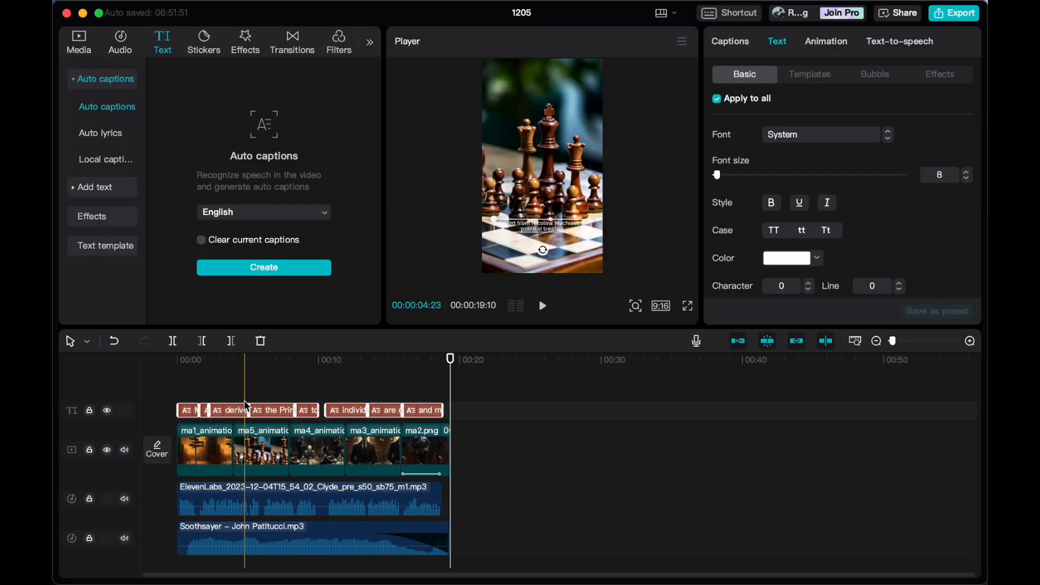
Try the Tran…ient caption animation on the first caption.
click(188, 410)
click(826, 42)
click(940, 79)
click(794, 201)
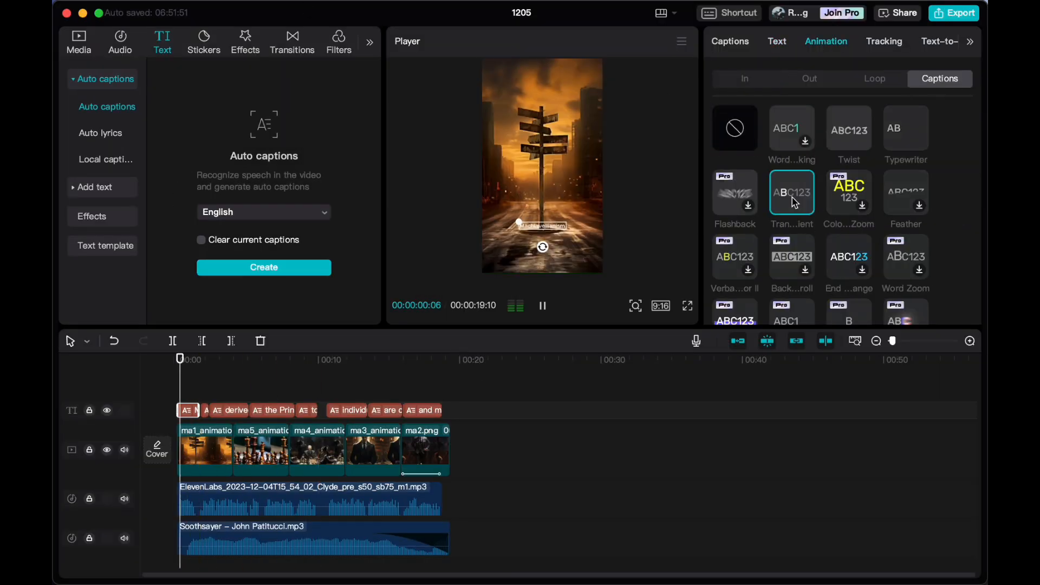
click(741, 48)
click(829, 49)
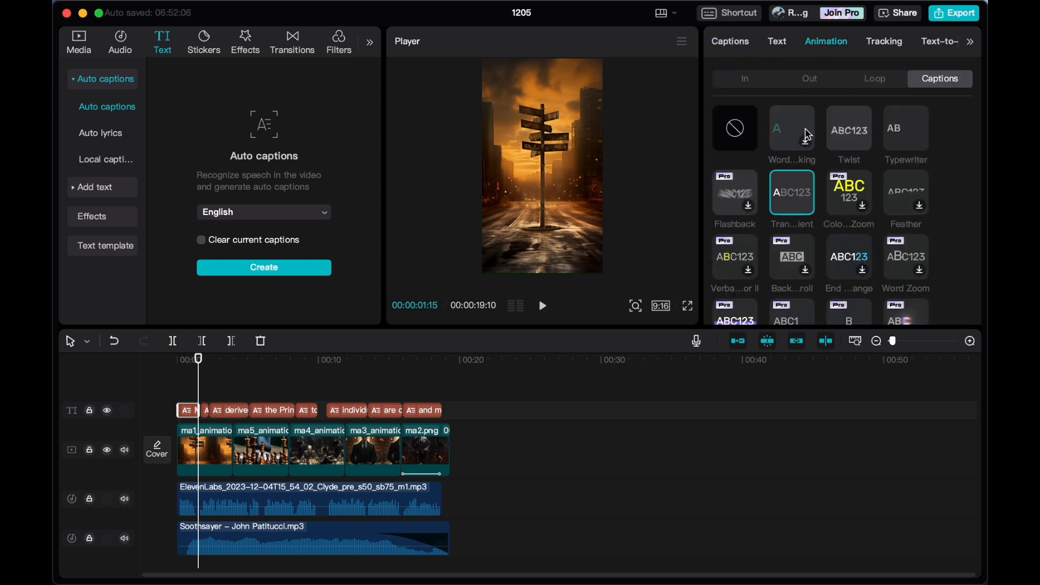
Set all captions to uppercase yellow text through the caption over the ma3_animation clip.
click(781, 43)
click(347, 397)
click(351, 417)
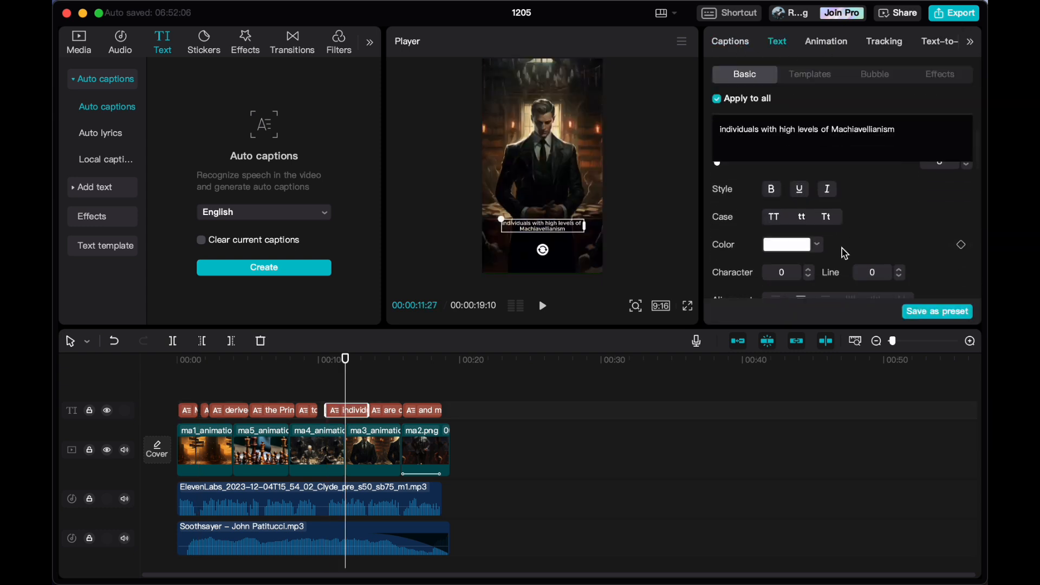
scroll(844, 238, down, 3)
scroll(844, 238, up, 3)
click(774, 289)
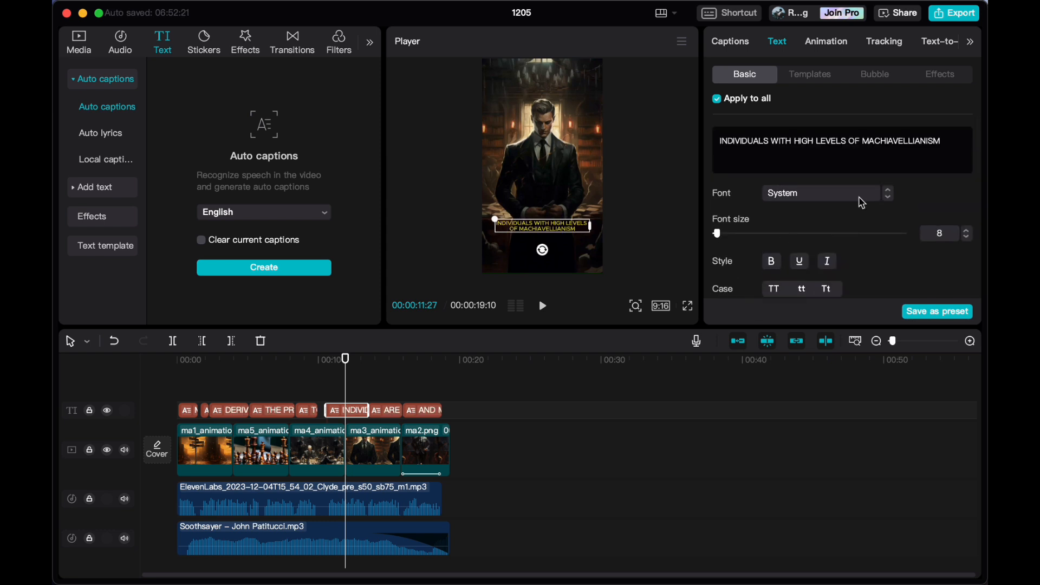
Move the captions up to just below the middle of the frame and play the video from the start.
drag(559, 227, 561, 182)
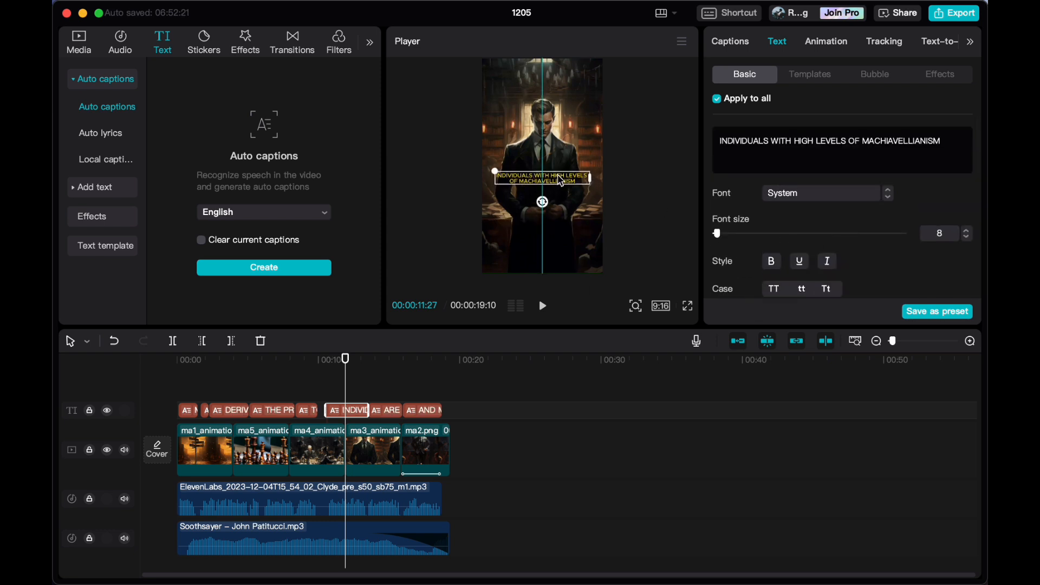
click(184, 399)
key(space)
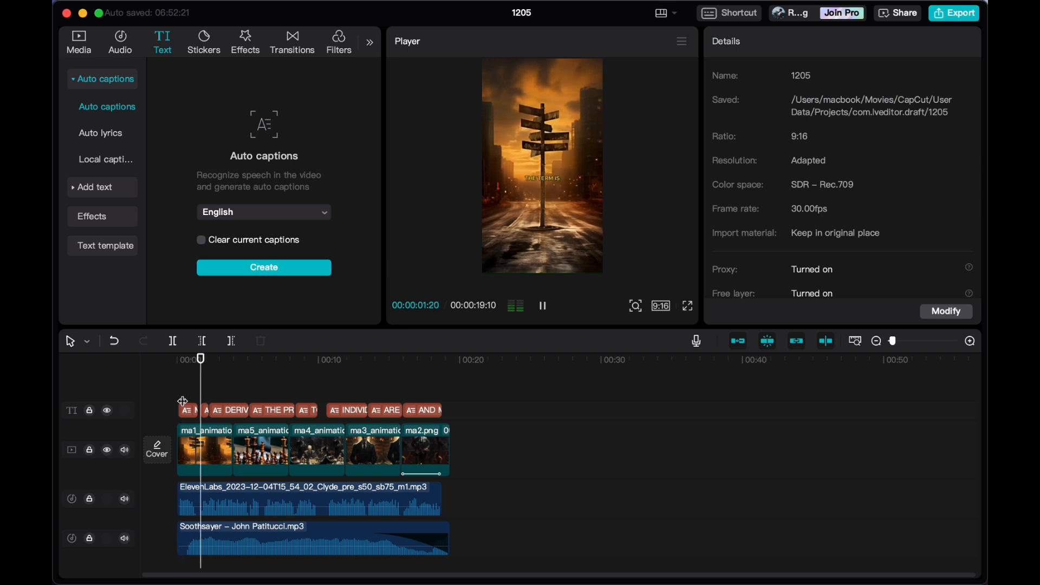
Try Tran…ient again on the first caption, MACHIAVELLIANISM, and give it the Line…tion caption animation instead.
click(191, 416)
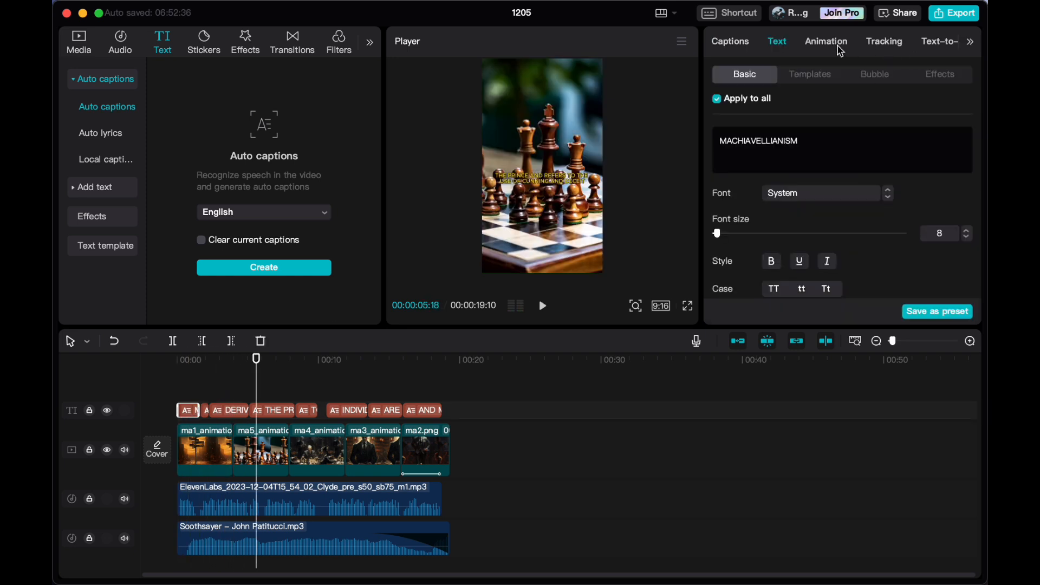
click(838, 47)
click(794, 202)
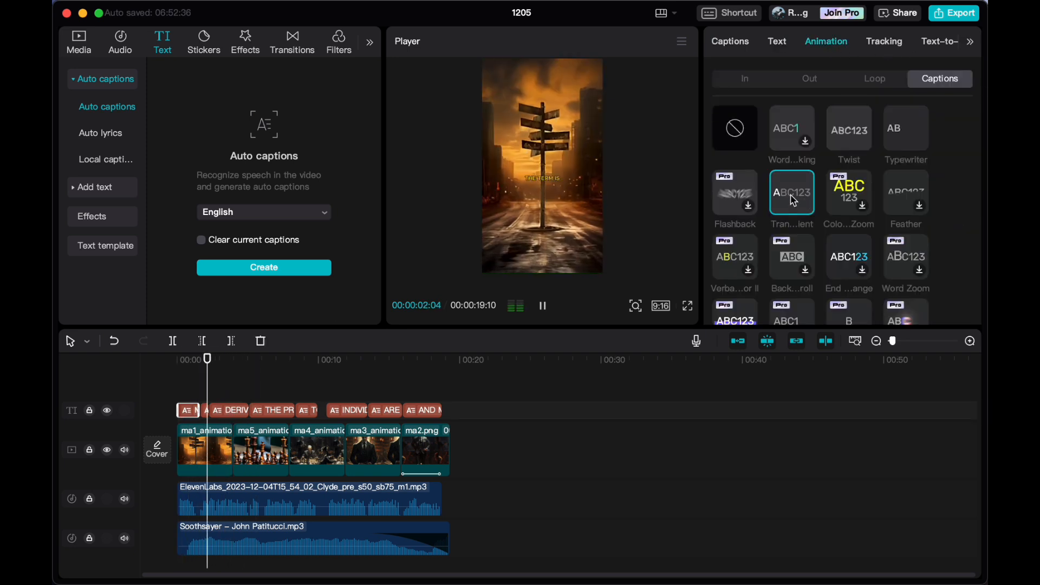
scroll(845, 228, down, 5)
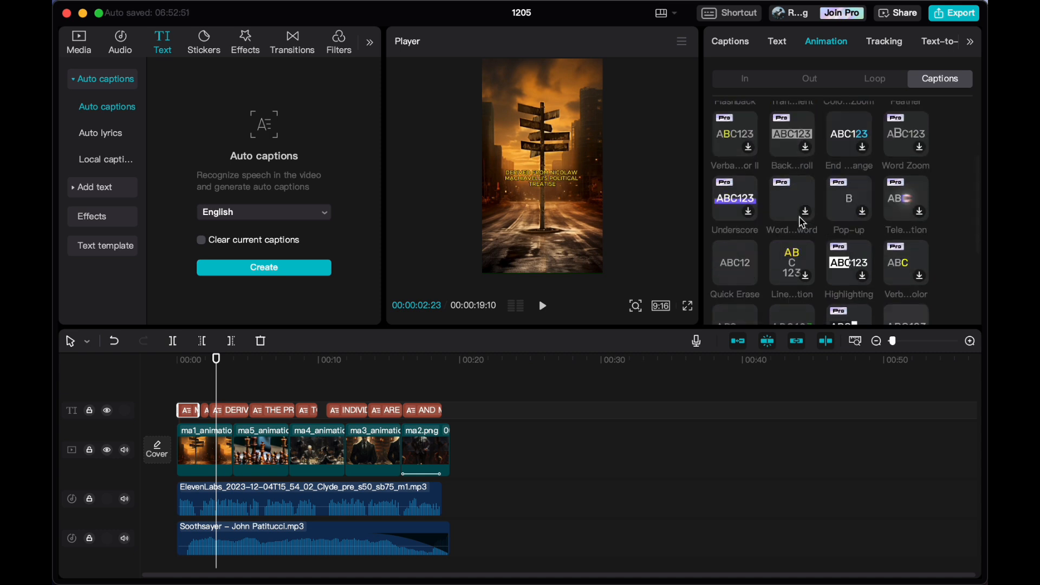
click(797, 261)
scroll(797, 261, down, 2)
click(798, 276)
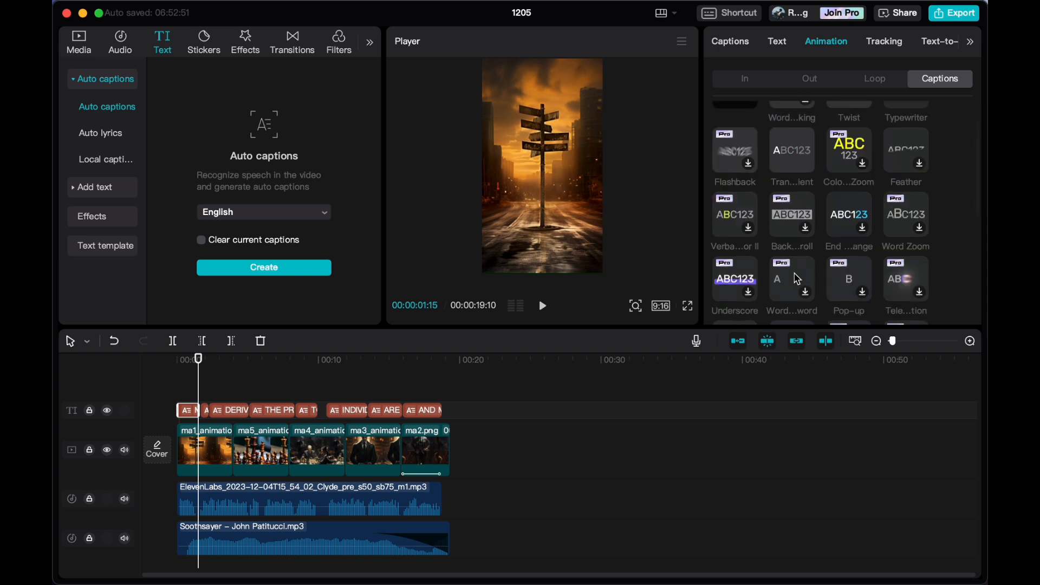
Preview the opening captions and apply the Line…tion caption animation to the third caption, starting with DERIVED.
click(207, 412)
click(174, 383)
key(space)
key(space)
click(228, 410)
click(807, 44)
click(797, 295)
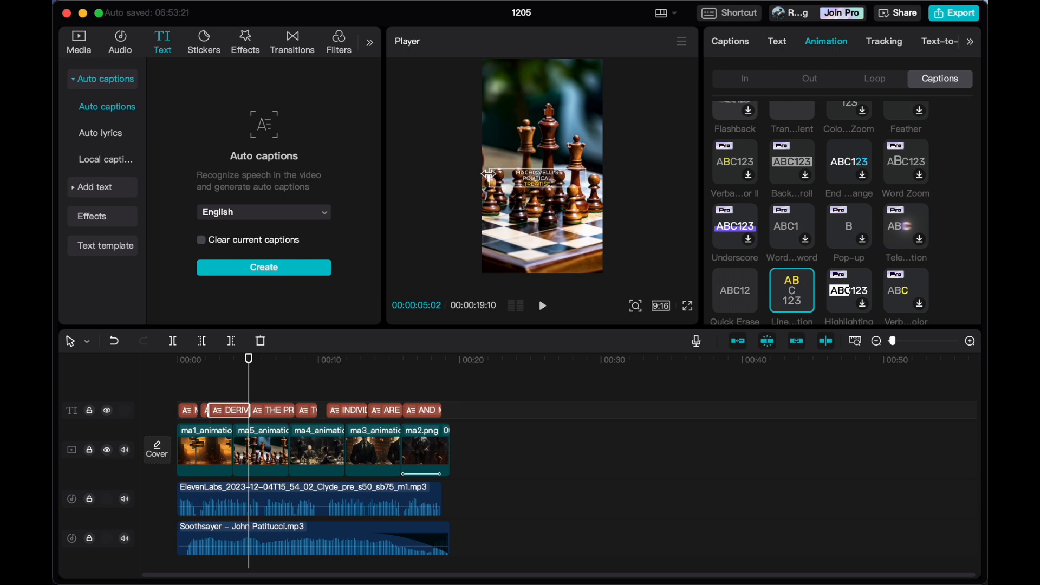
Apply the Line…tion caption animation to the remaining captions, including the short second one.
click(277, 410)
click(816, 43)
click(790, 282)
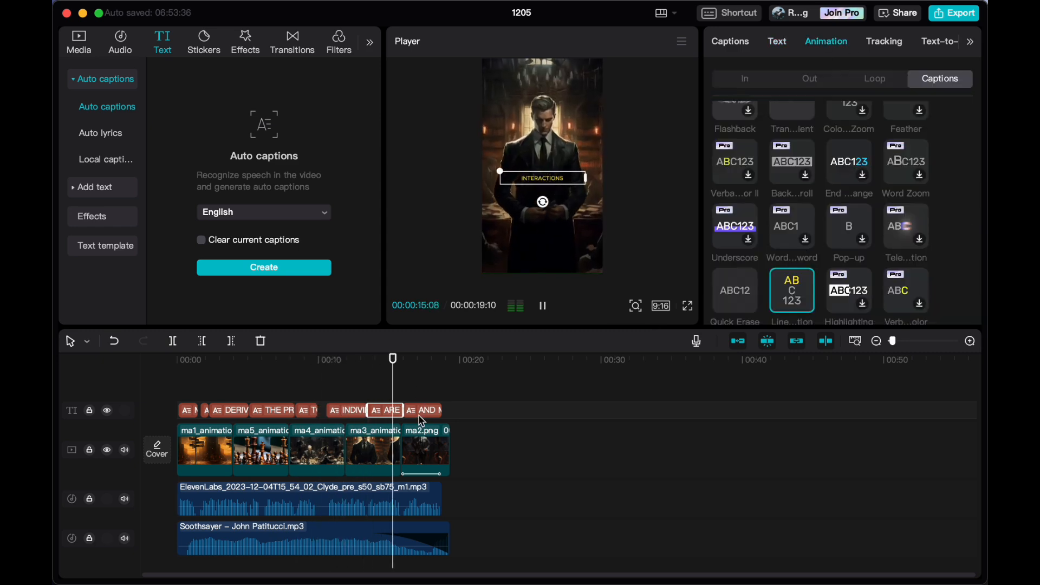
click(210, 423)
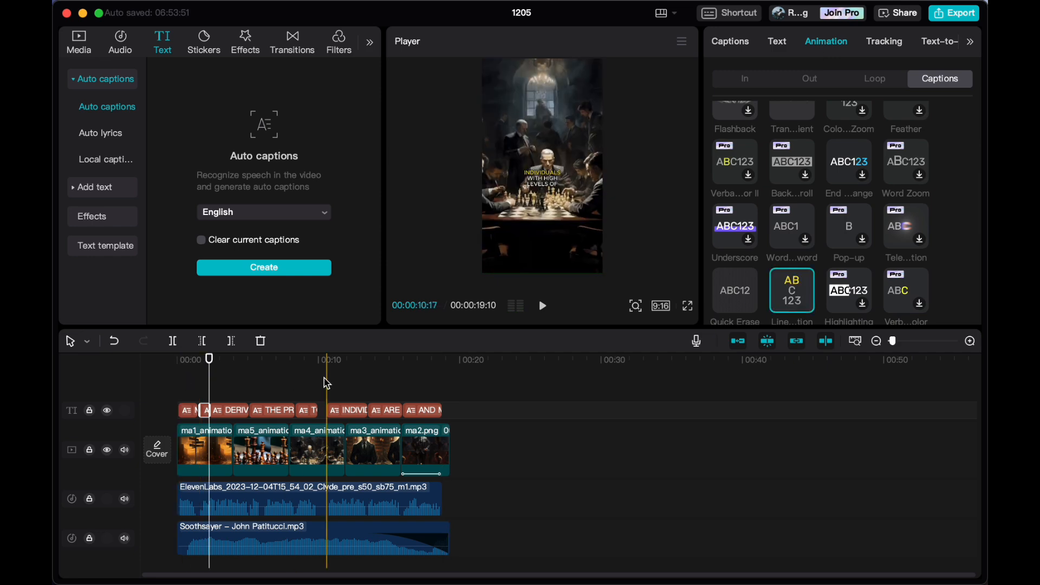
Export the video to the Desktop as a 1080P, 30fps mp4 titled michiavlism, and close the sharing options.
click(948, 19)
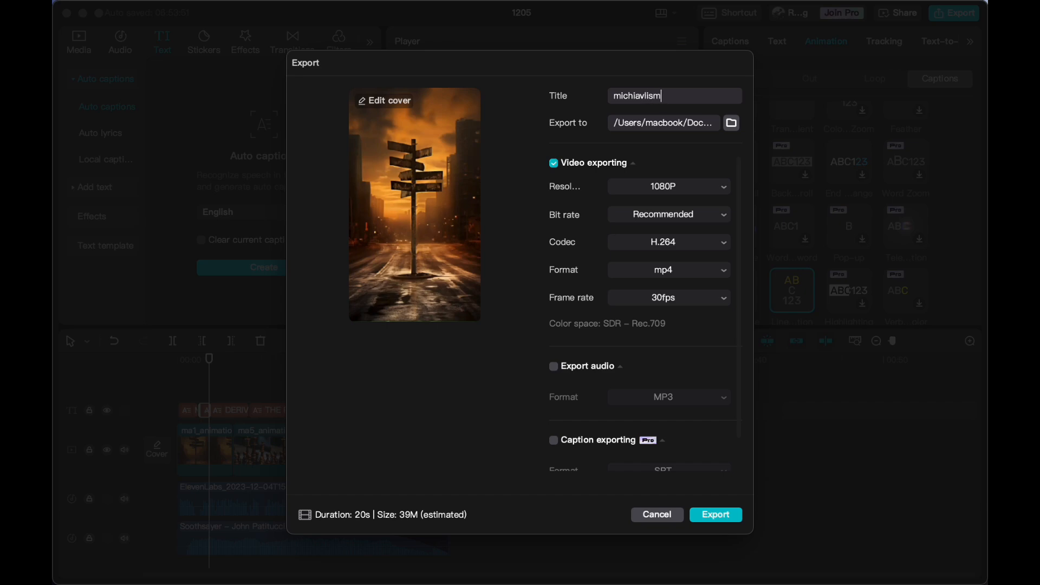
click(733, 124)
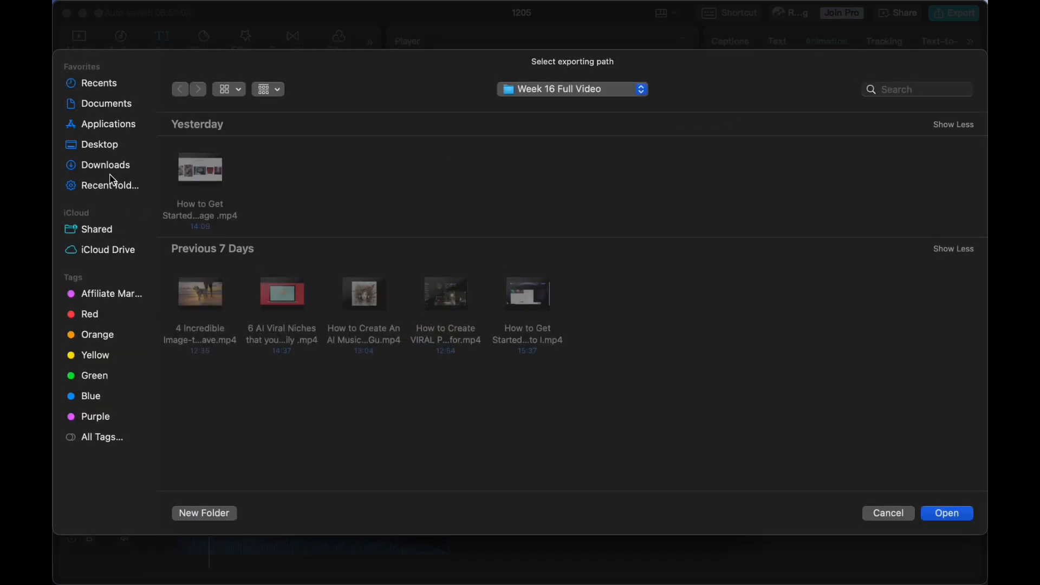
click(98, 147)
click(959, 516)
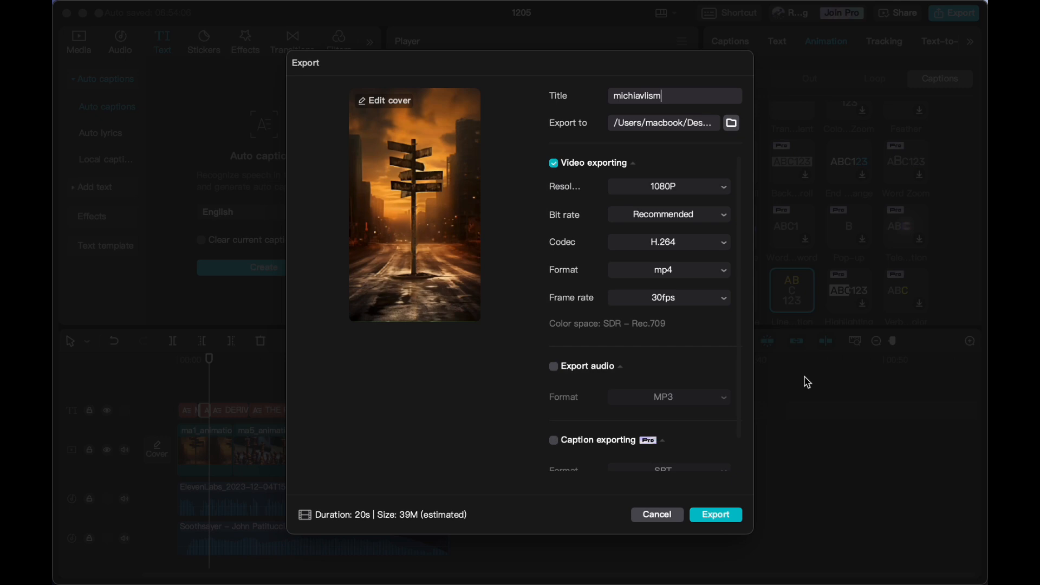
click(714, 514)
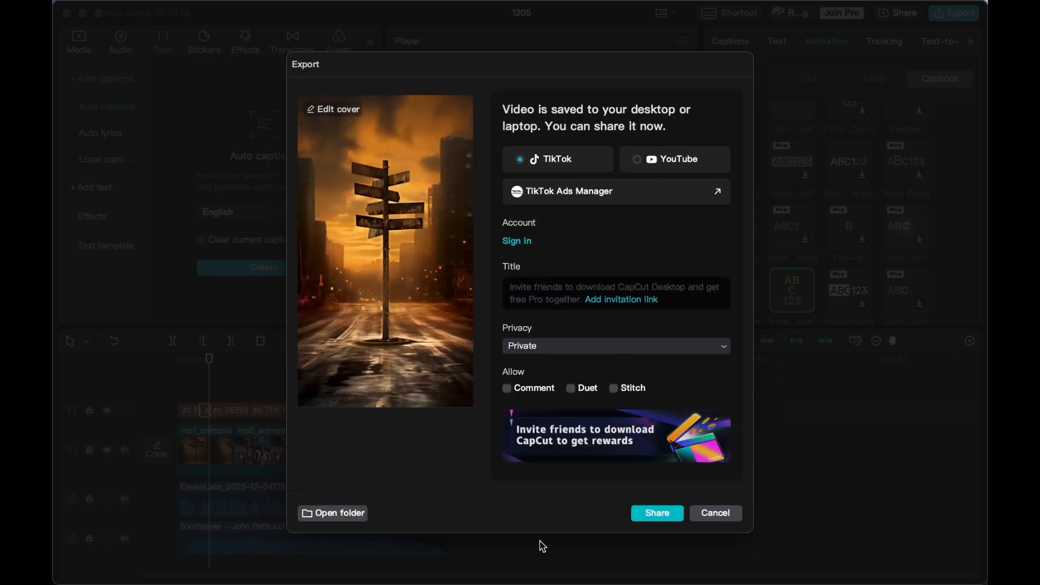
click(724, 521)
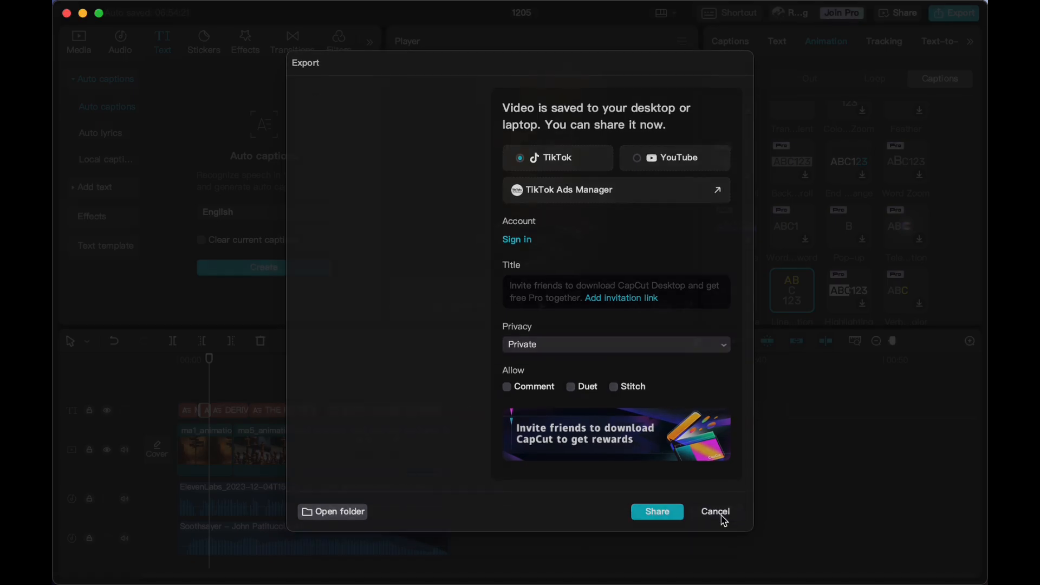